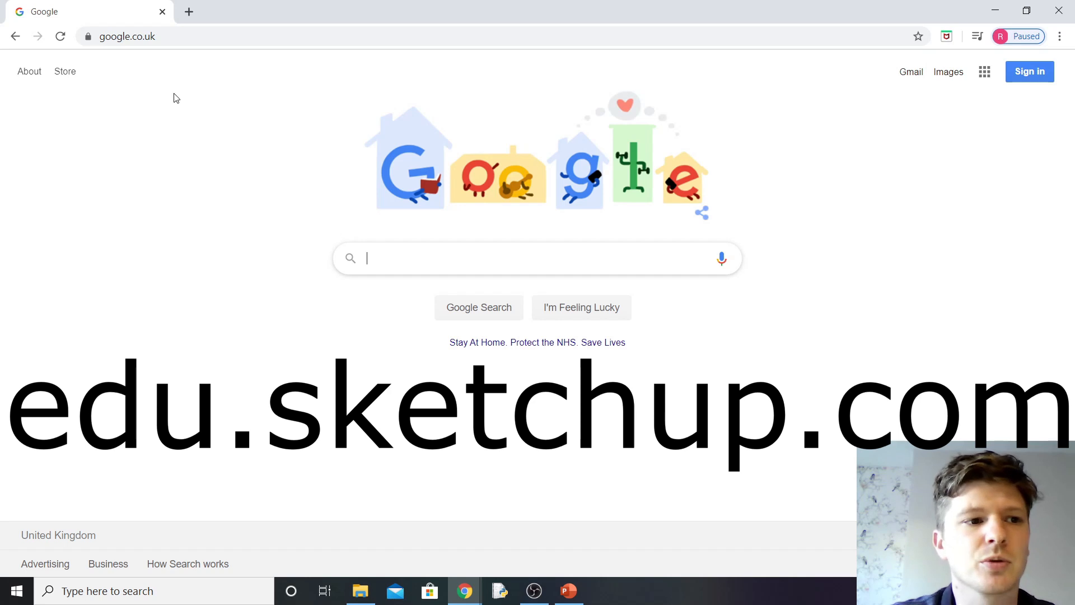
- Open edu.sketchup.com and sign in to SketchUp for Schools with the Microsoft account that is already listed
{"action": "left_click", "coordinate": [178, 40]}
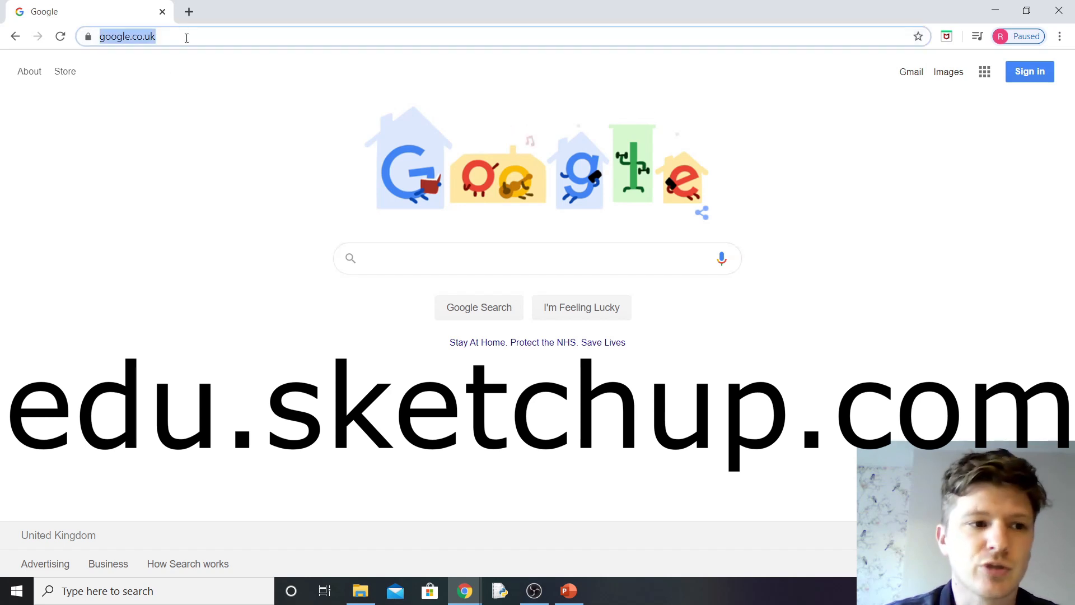
{"action": "type", "text": "e"}
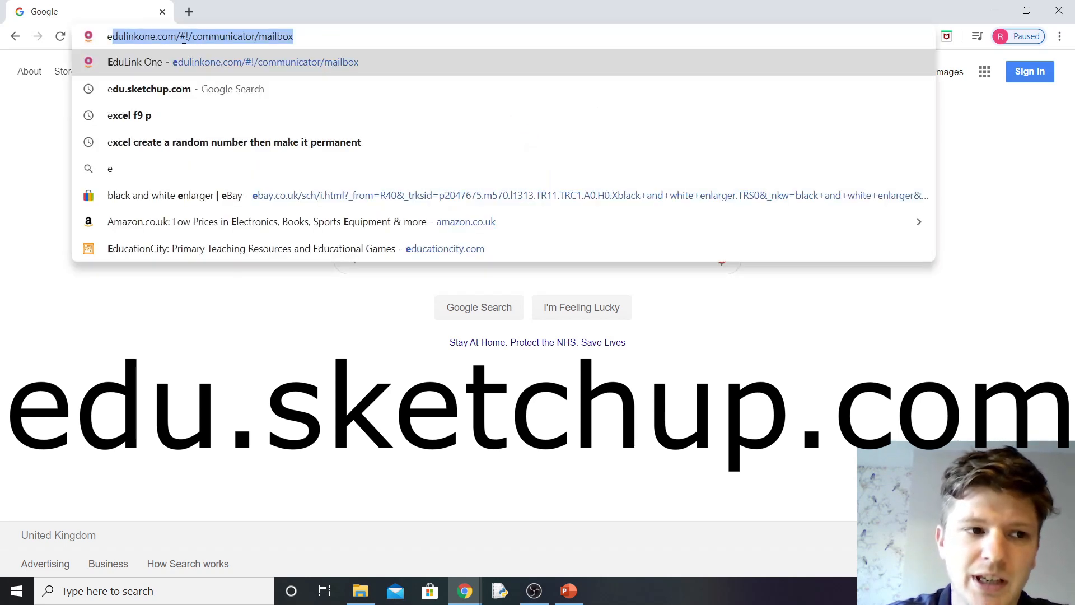
{"action": "type", "text": "du."}
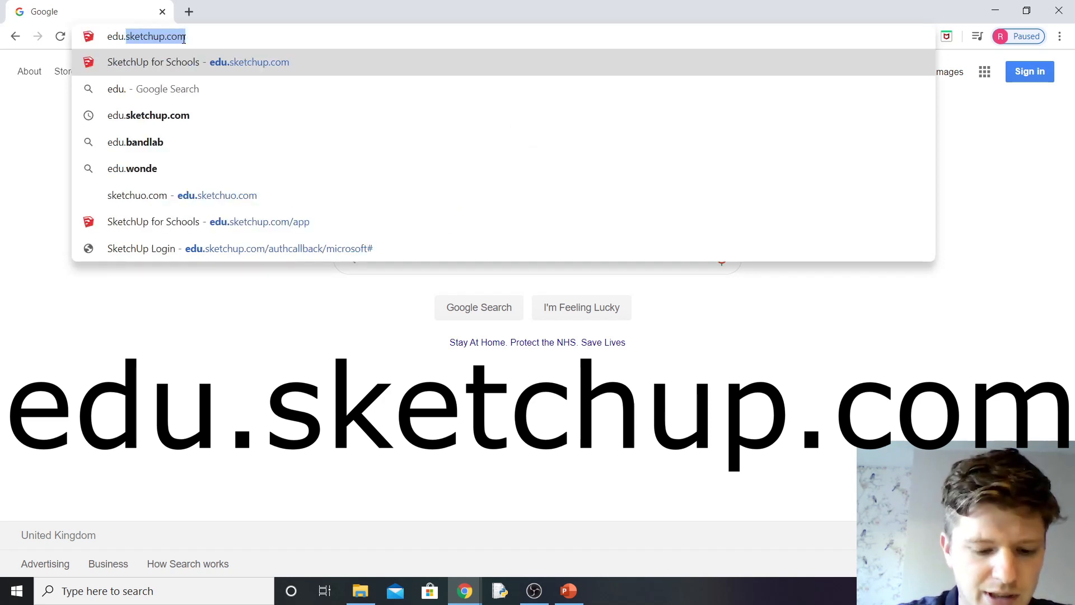
{"action": "type", "text": "sketchup."}
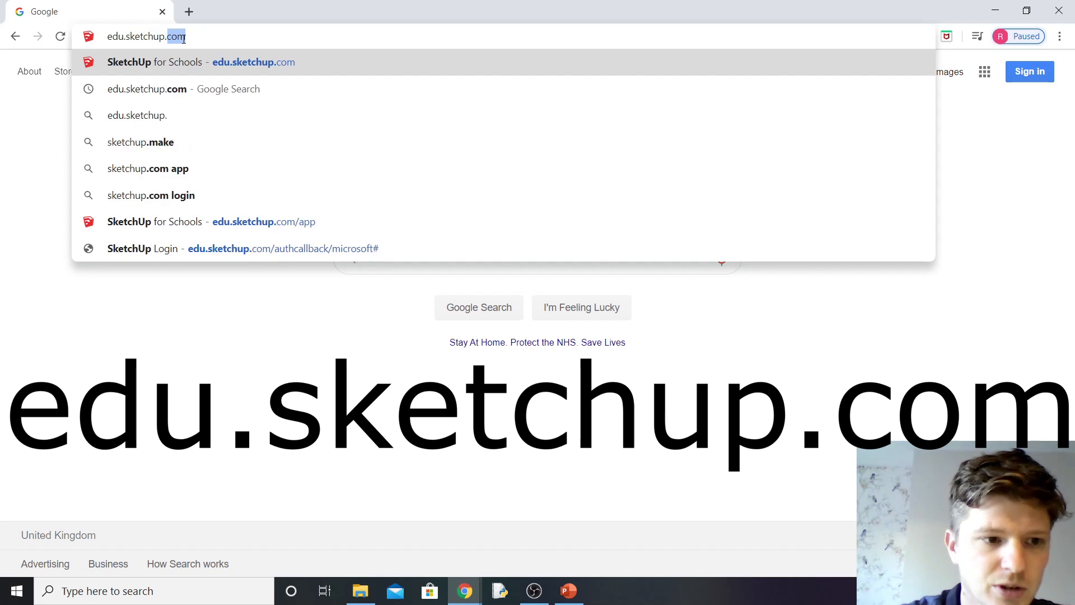
{"action": "type", "text": "com"}
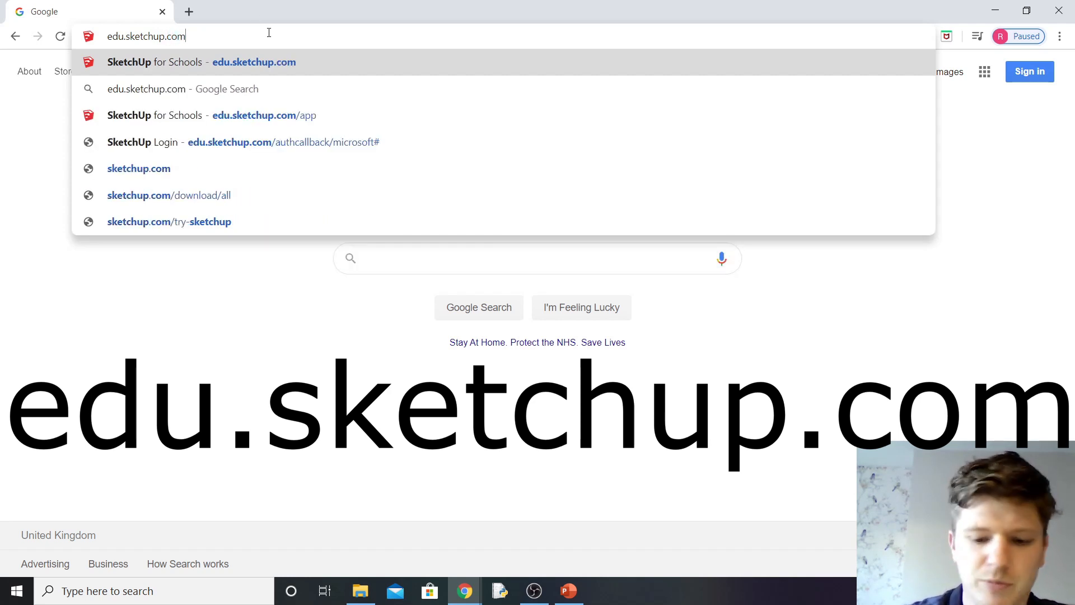
{"action": "key", "text": "Return"}
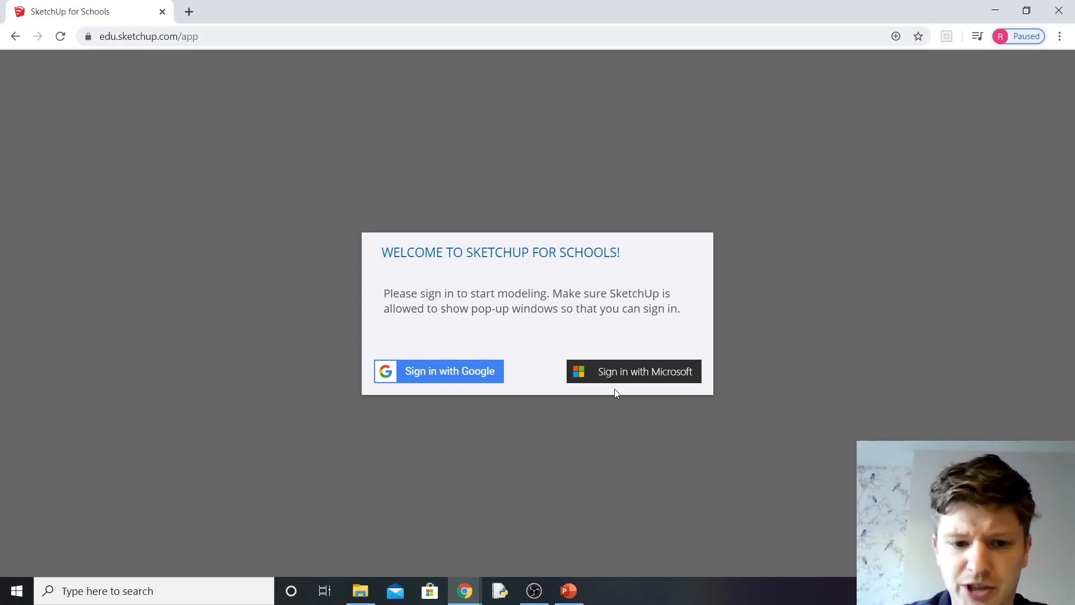
{"action": "left_click", "coordinate": [621, 376]}
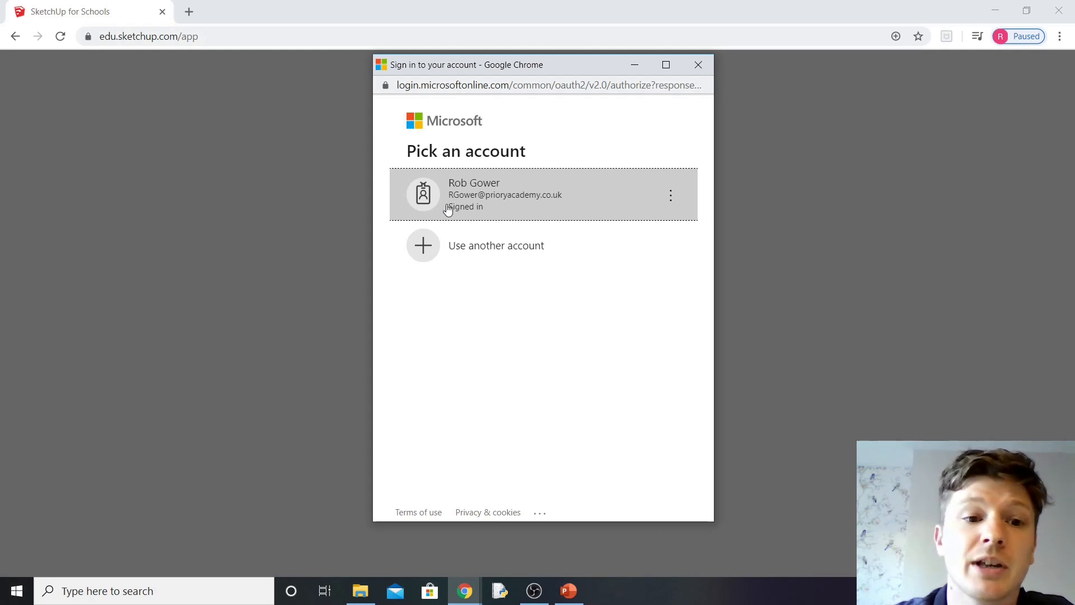
{"action": "left_click", "coordinate": [479, 204]}
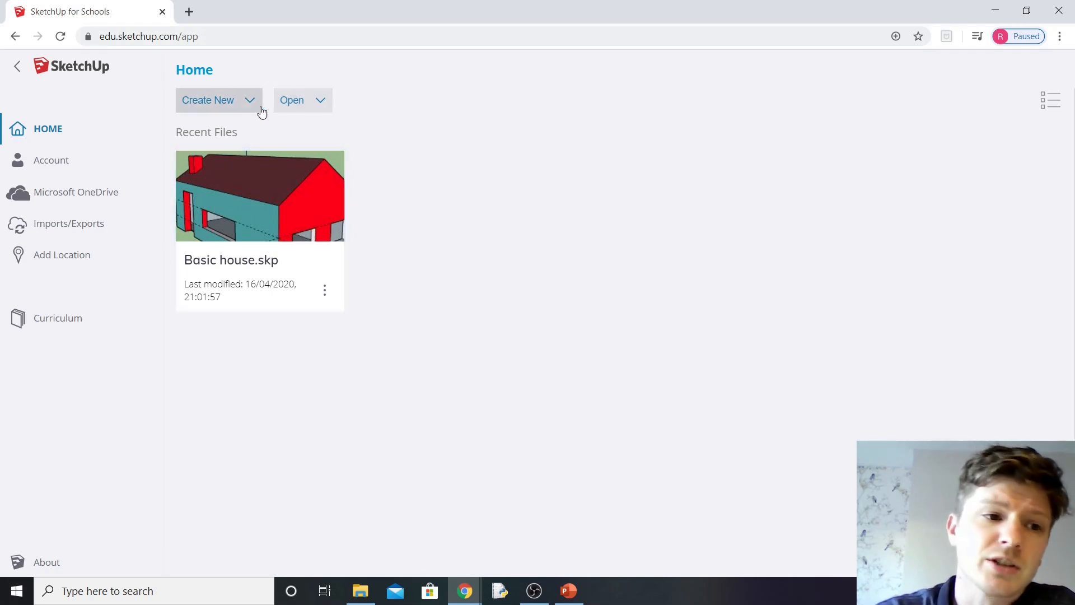
- Create a new model from the Simple Template - Meters
{"action": "left_click", "coordinate": [251, 103]}
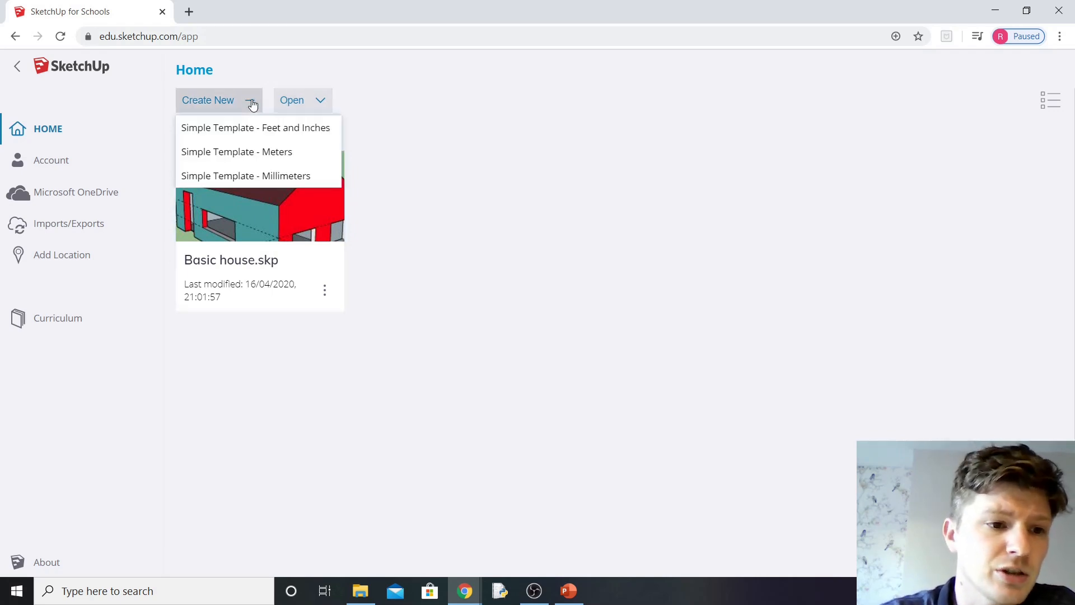
{"action": "left_click", "coordinate": [228, 157]}
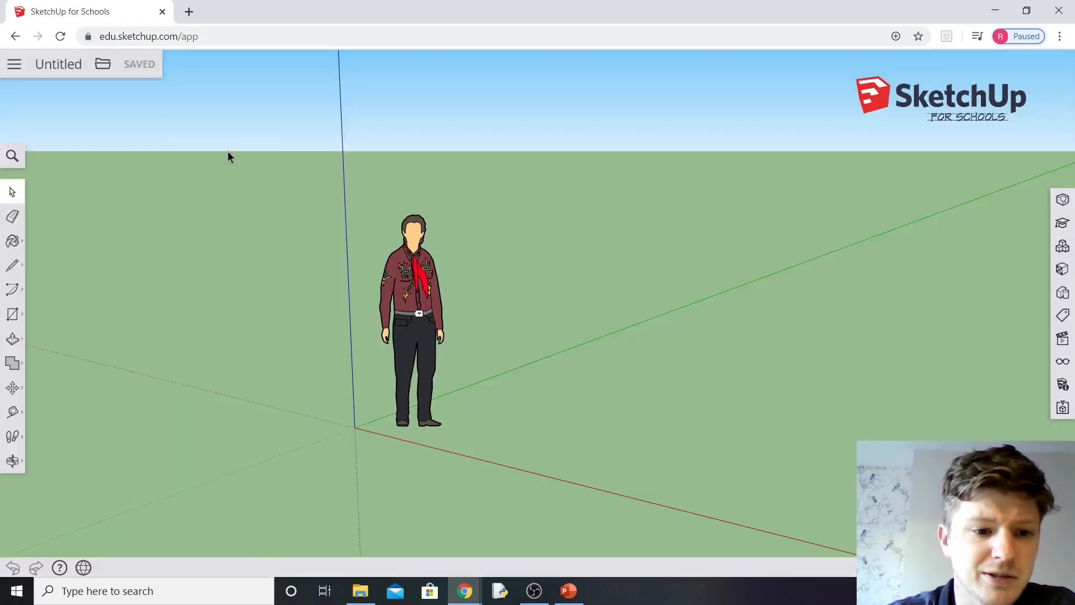
{"action": "scroll", "coordinate": [613, 384], "scroll_direction": "down", "scroll_amount": 3}
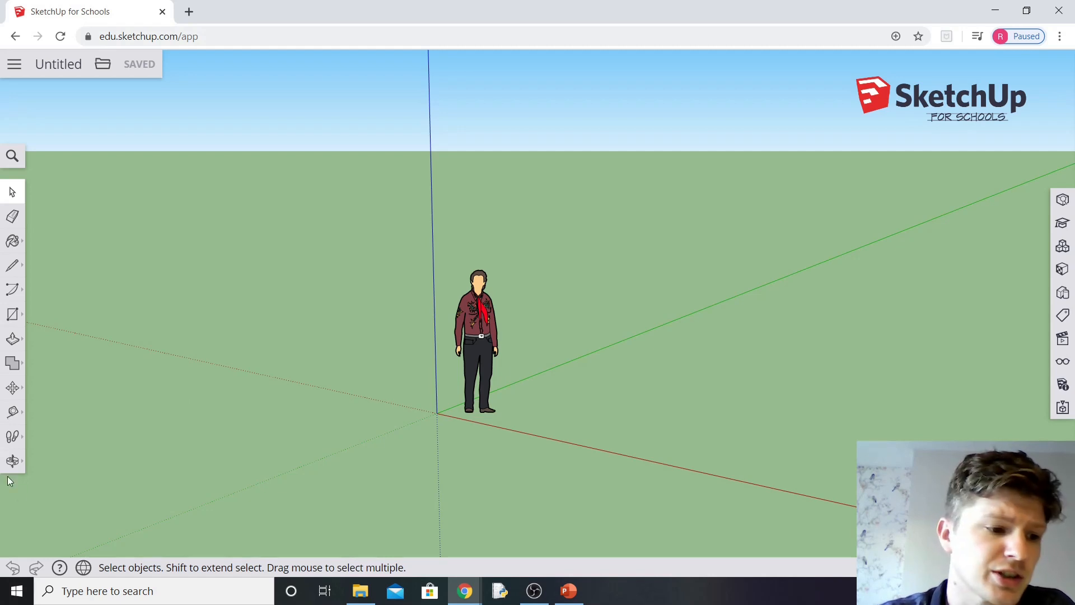
- Try the Orbit, Pan and Zoom tools to view the default standing figure near the origin
{"action": "left_click", "coordinate": [12, 461]}
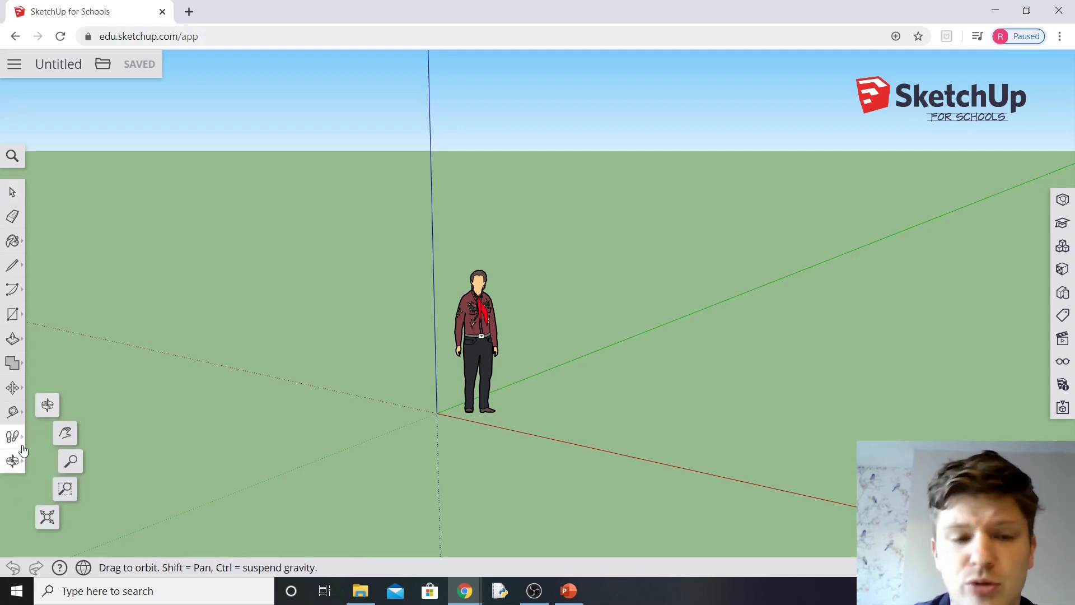
{"action": "left_click", "coordinate": [47, 404]}
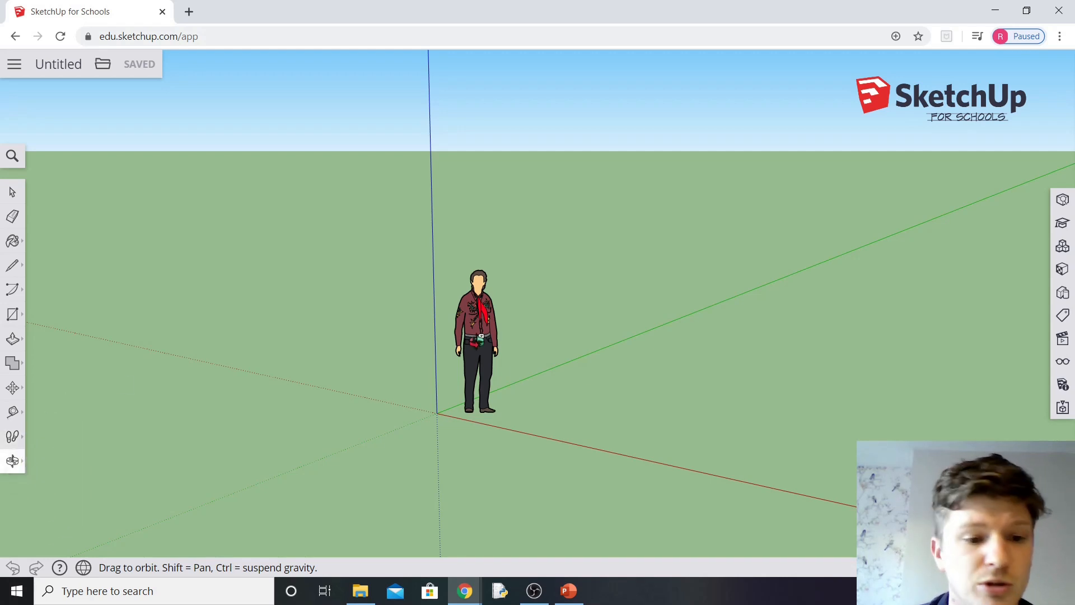
{"action": "left_click_drag", "start_coordinate": [563, 358], "coordinate": [602, 356]}
{"action": "left_click", "coordinate": [14, 460]}
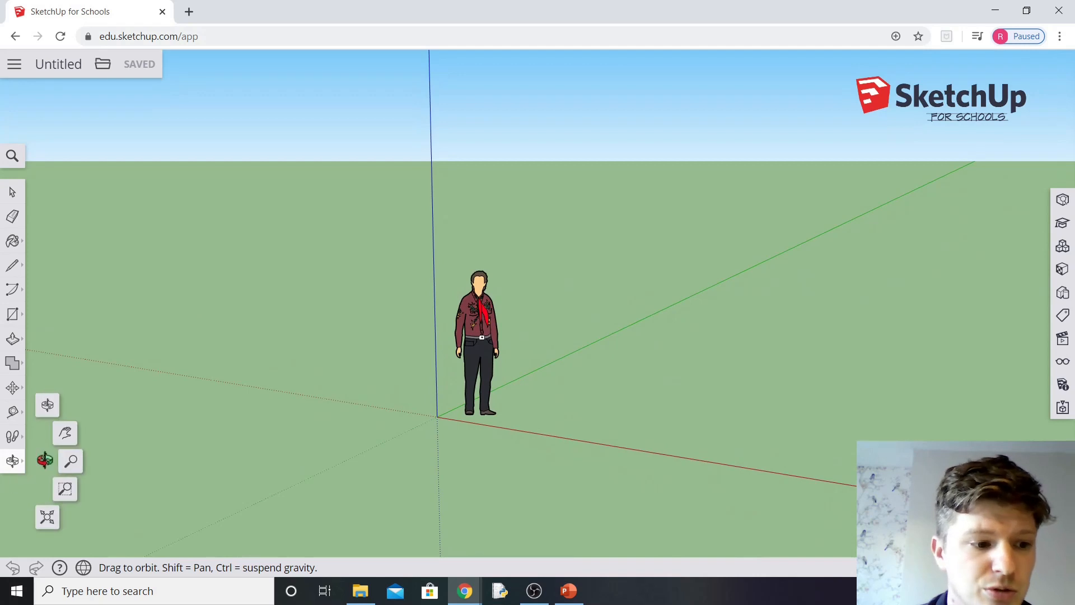
{"action": "left_click", "coordinate": [70, 445]}
{"action": "left_click_drag", "start_coordinate": [631, 439], "coordinate": [600, 460]}
{"action": "left_click", "coordinate": [14, 460]}
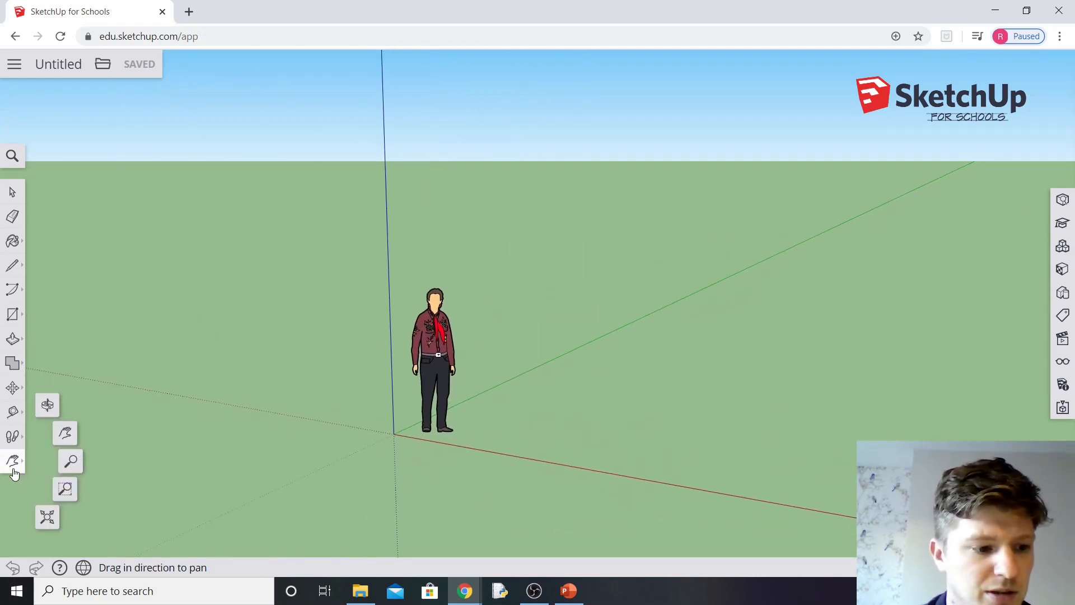
{"action": "left_click", "coordinate": [71, 461]}
{"action": "left_click_drag", "start_coordinate": [437, 411], "coordinate": [453, 376]}
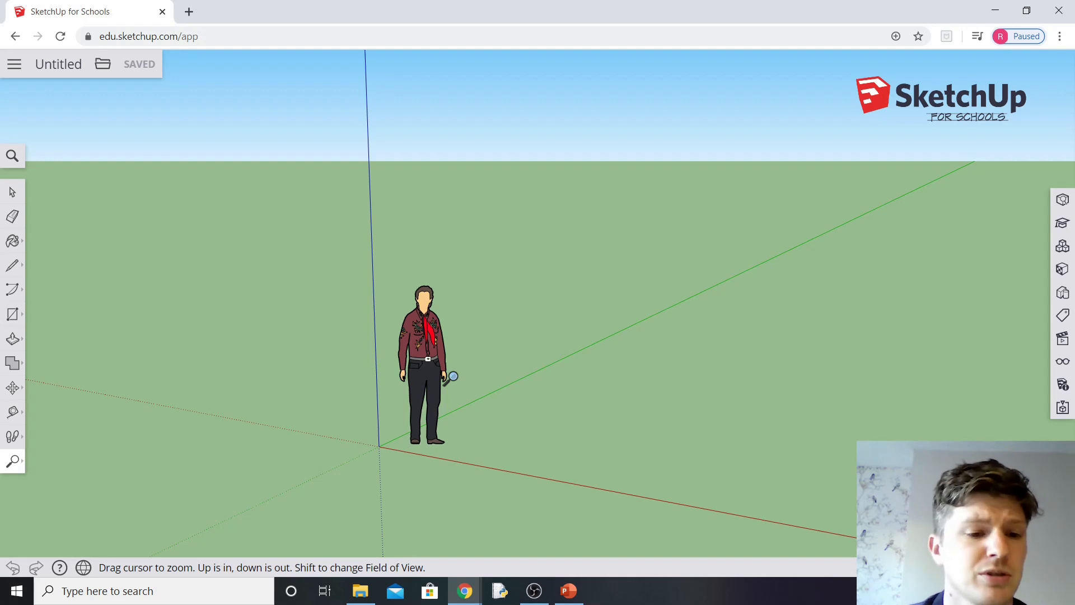
- Erase the default standing figure from the model
{"action": "left_click", "coordinate": [13, 197]}
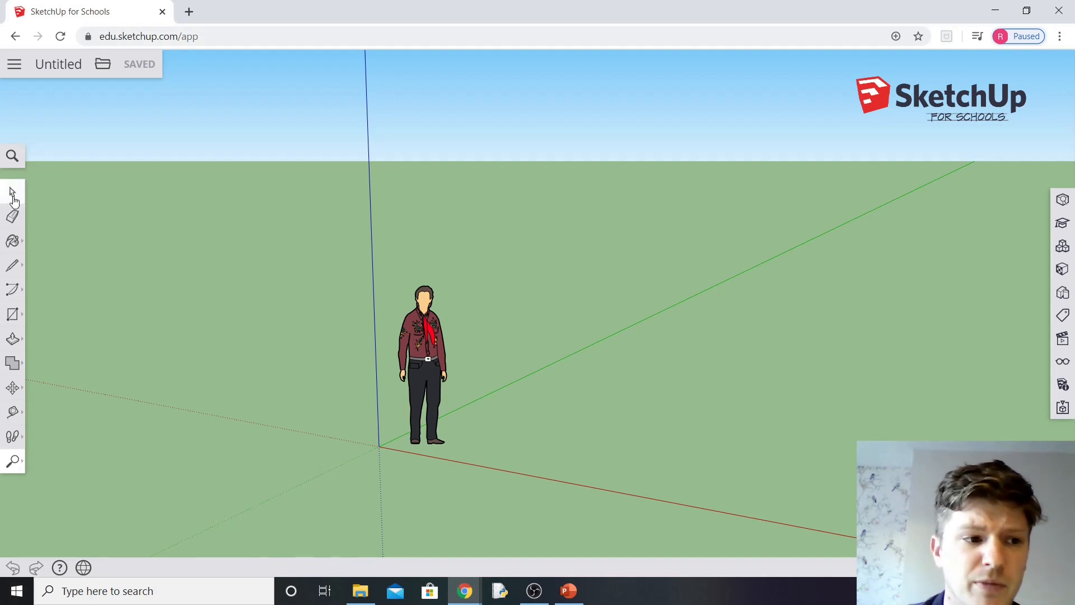
{"action": "left_click", "coordinate": [427, 349]}
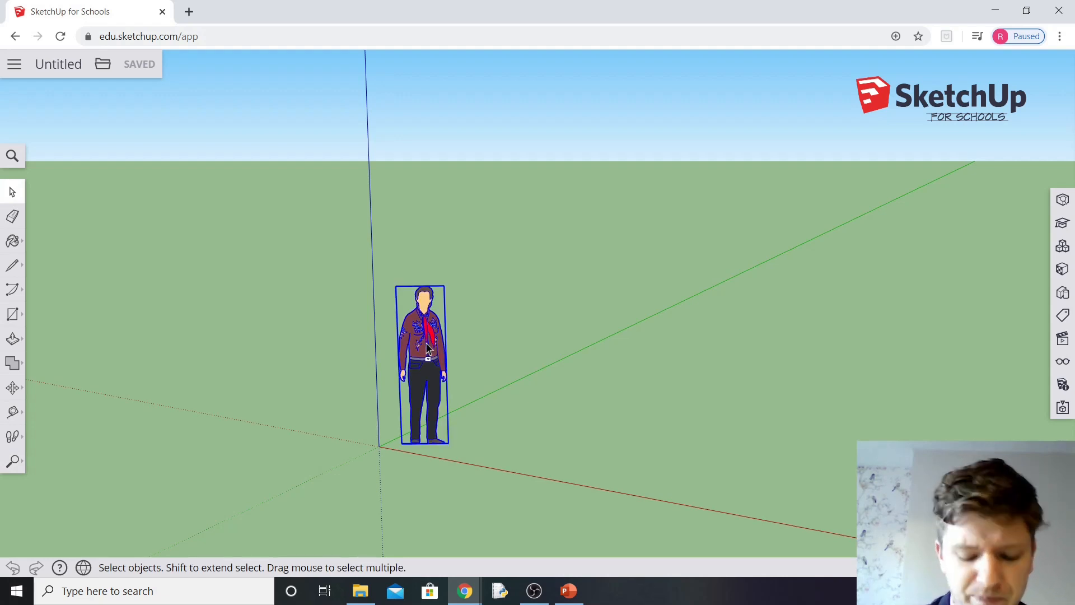
{"action": "right_click", "coordinate": [427, 349]}
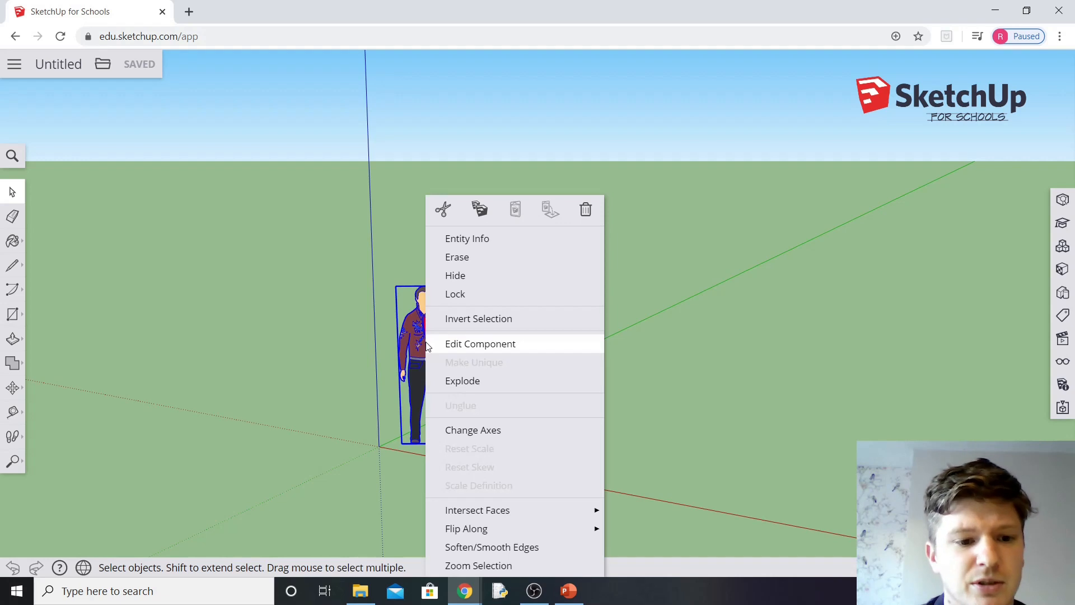
{"action": "left_click", "coordinate": [473, 261]}
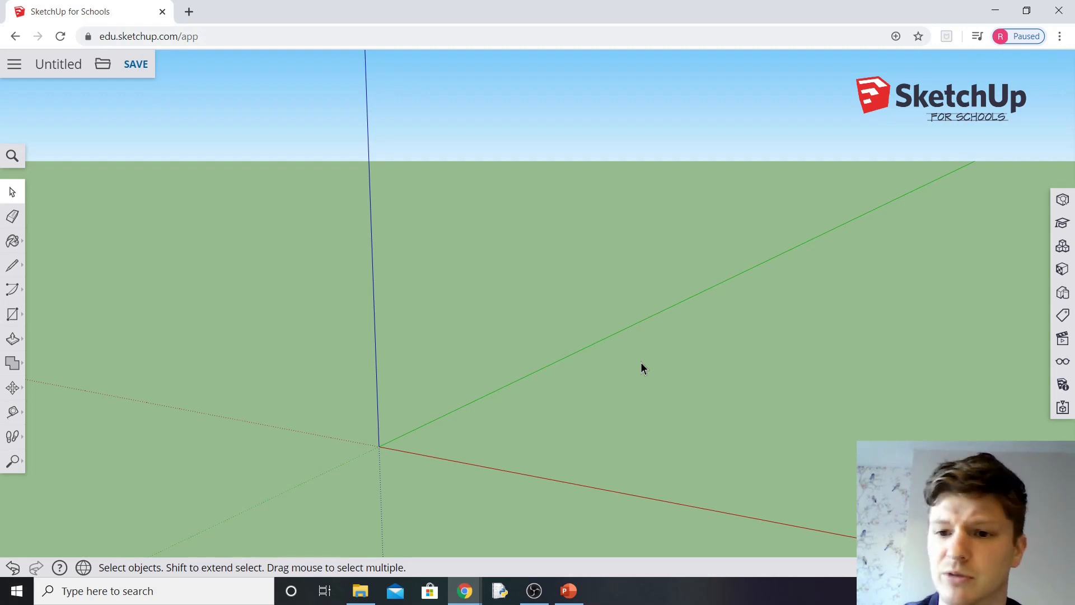
- Search the 3D Warehouse components for "scale figure"
{"action": "left_click", "coordinate": [1062, 248]}
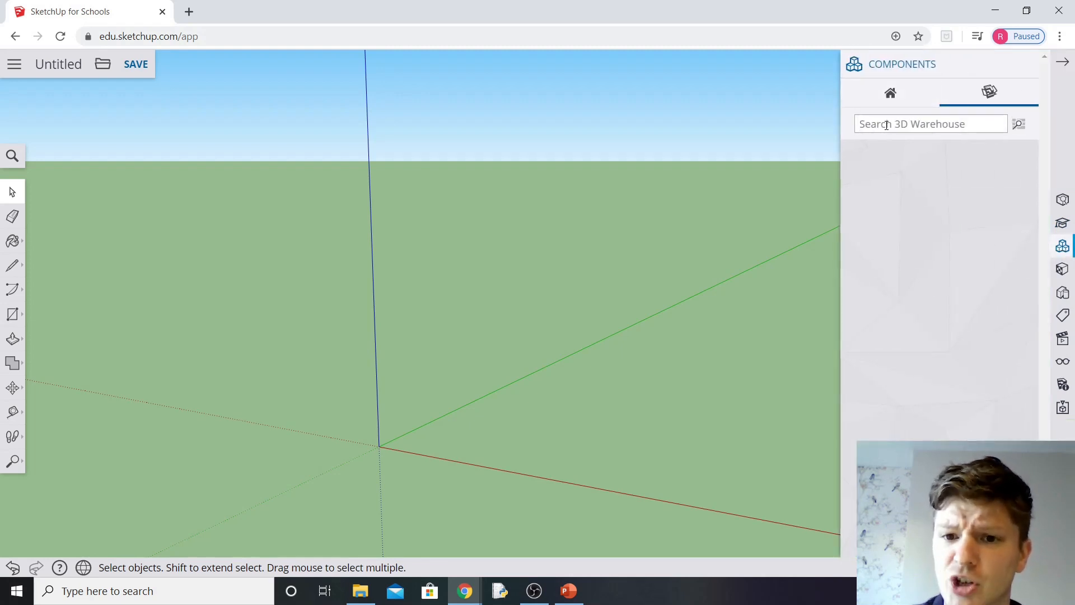
{"action": "type", "text": "scale model"}
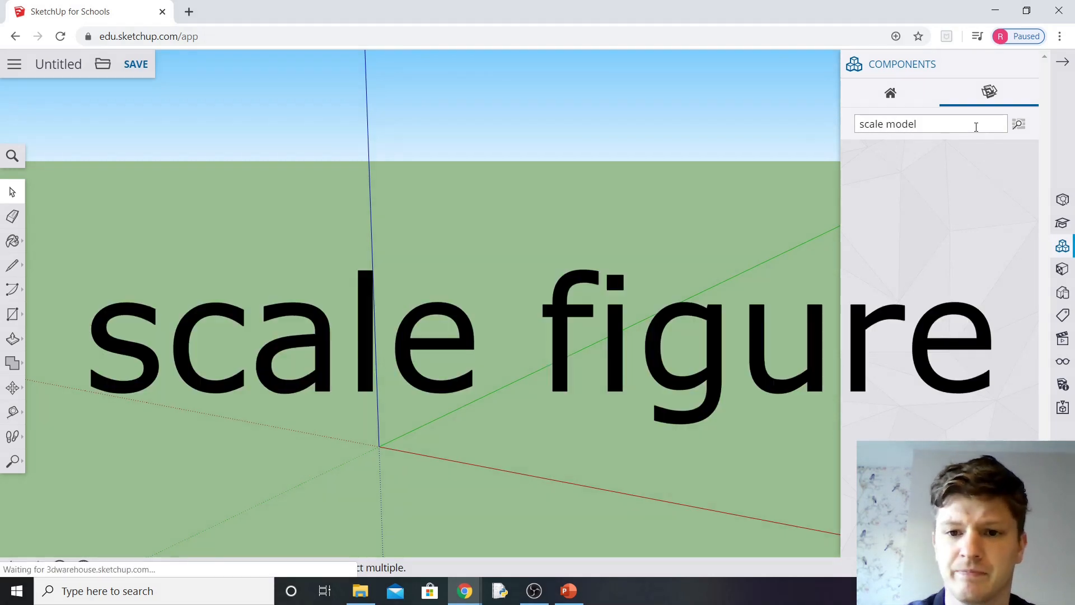
{"action": "key", "text": "BackSpace"}
{"action": "key", "text": "BackSpace"}
{"action": "key", "text": "BackSpace"}
{"action": "key", "text": "BackSpace"}
{"action": "key", "text": "BackSpace"}
{"action": "type", "text": "figure"}
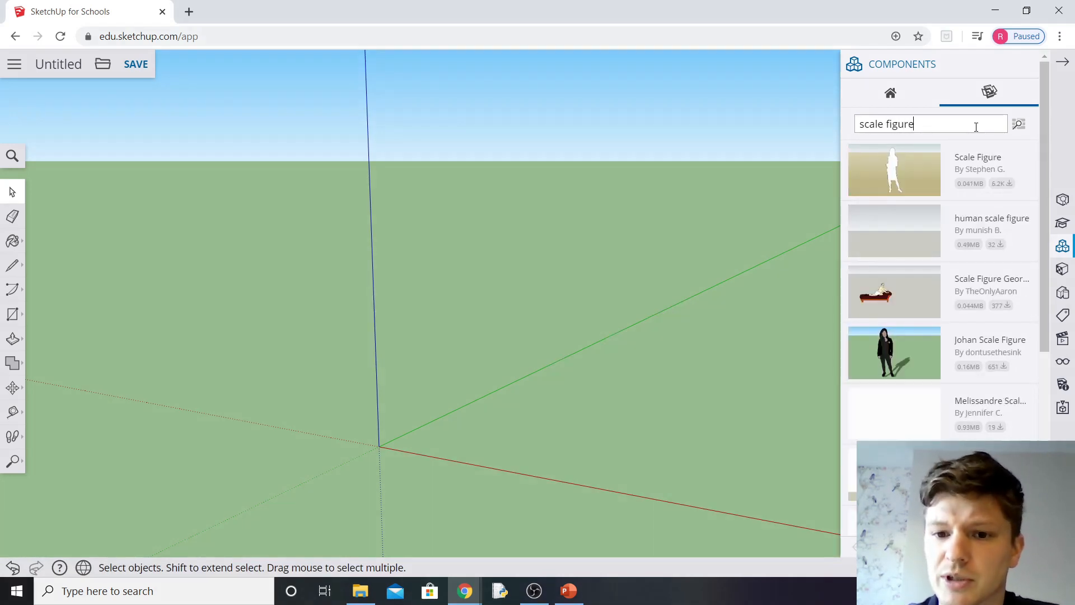
- Place the scale figure of a man in a cap holding a child beside the origin and close the component library
{"action": "left_click_drag", "start_coordinate": [1042, 158], "coordinate": [1050, 343]}
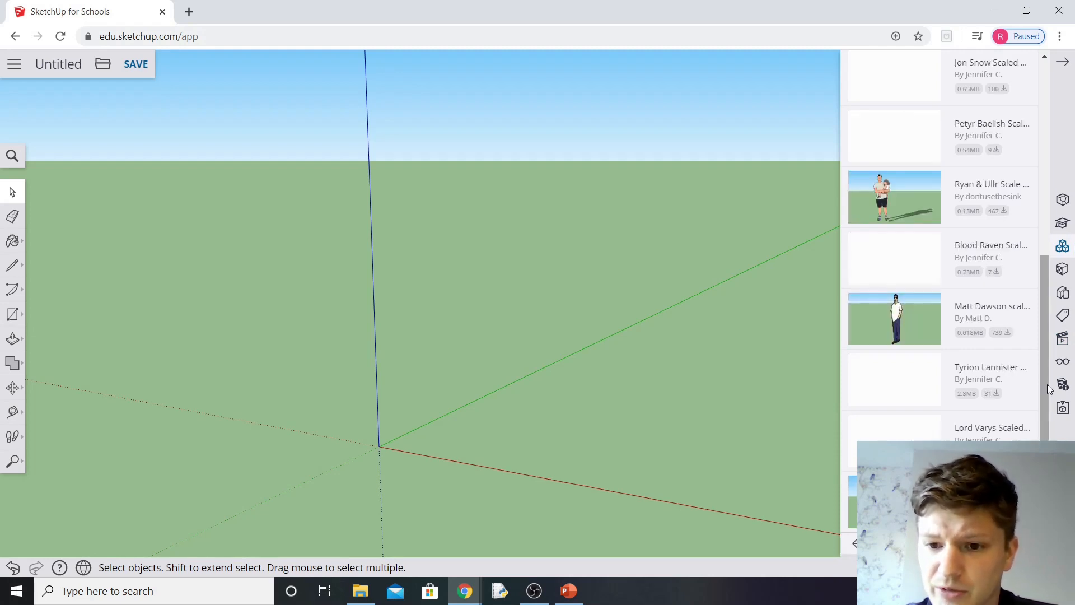
{"action": "left_click_drag", "start_coordinate": [1041, 389], "coordinate": [1030, 367]}
{"action": "left_click", "coordinate": [889, 253]}
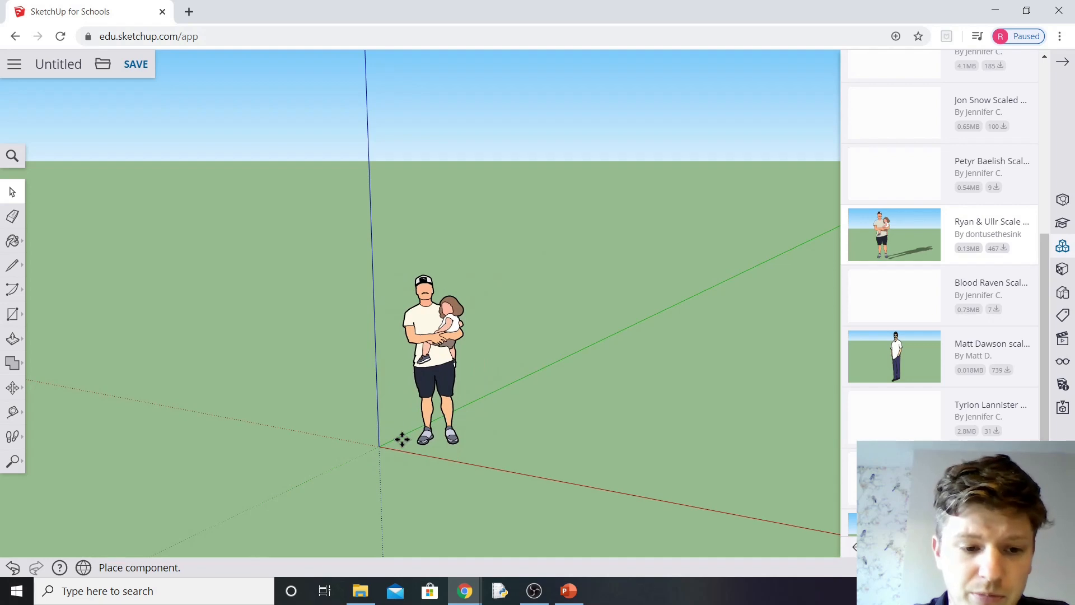
{"action": "left_click", "coordinate": [413, 441]}
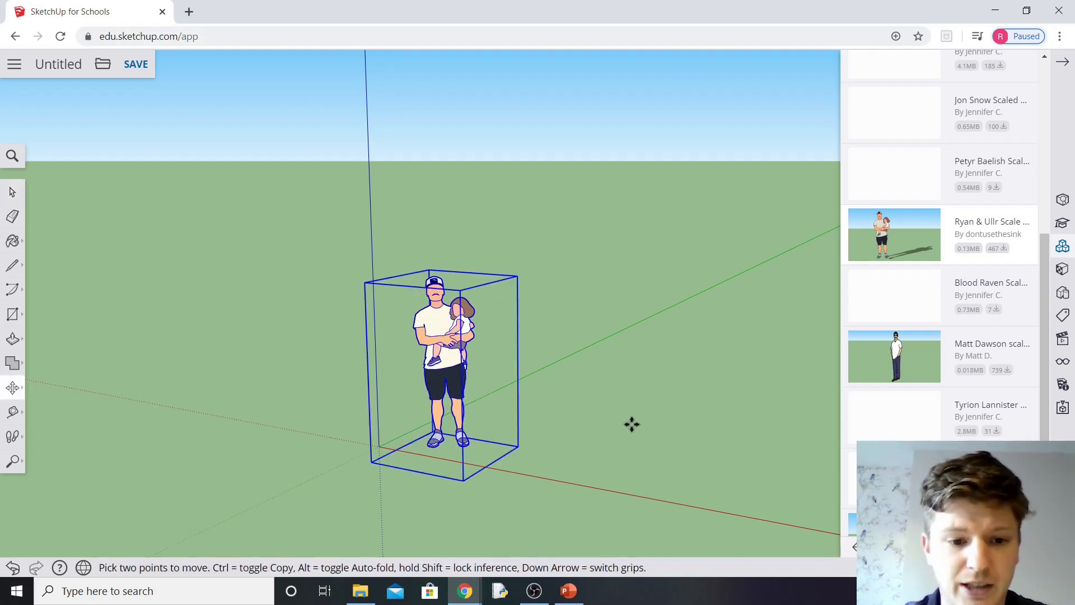
{"action": "key", "text": "Escape"}
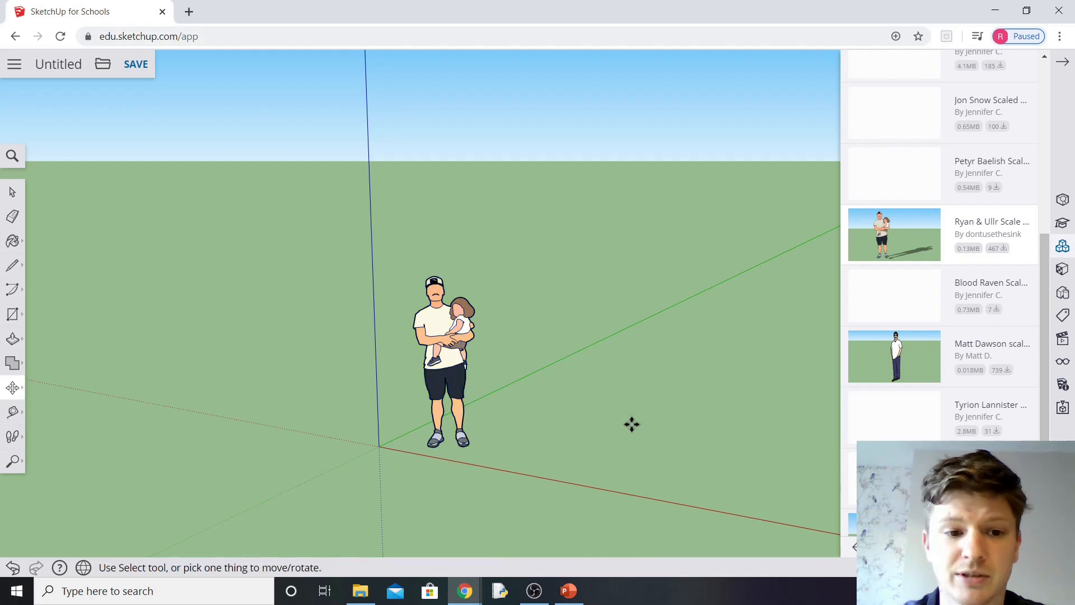
{"action": "left_click", "coordinate": [1065, 66]}
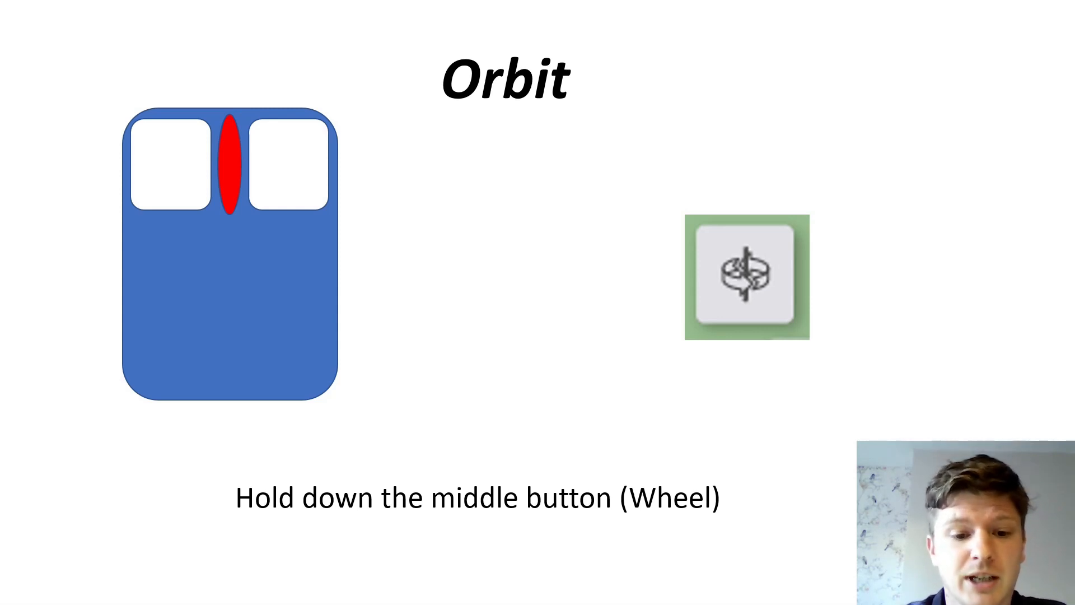
{"action": "key", "text": "Right"}
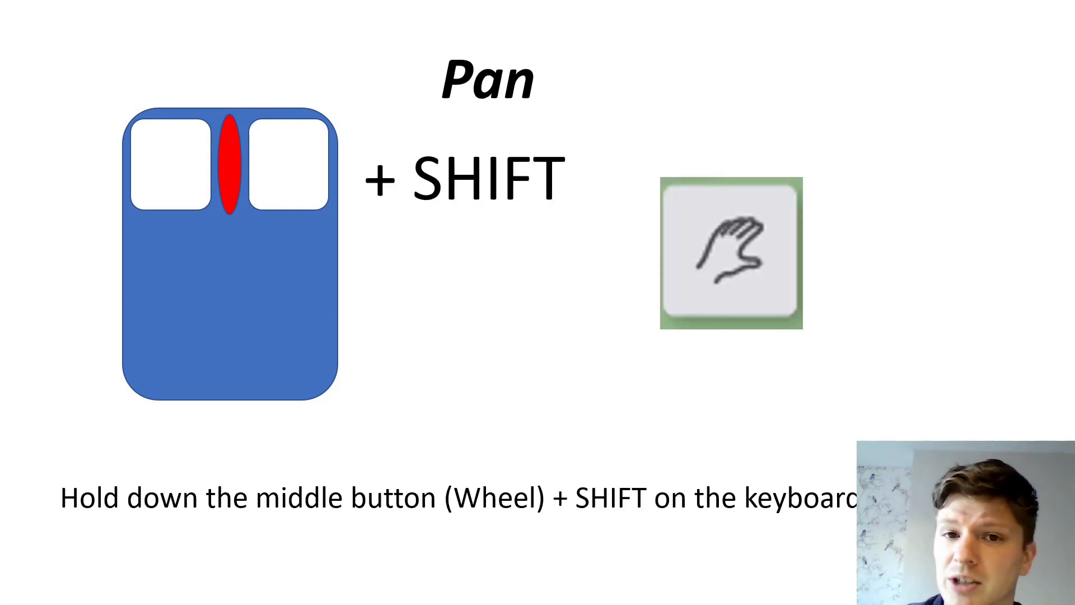
{"action": "key", "text": "Right"}
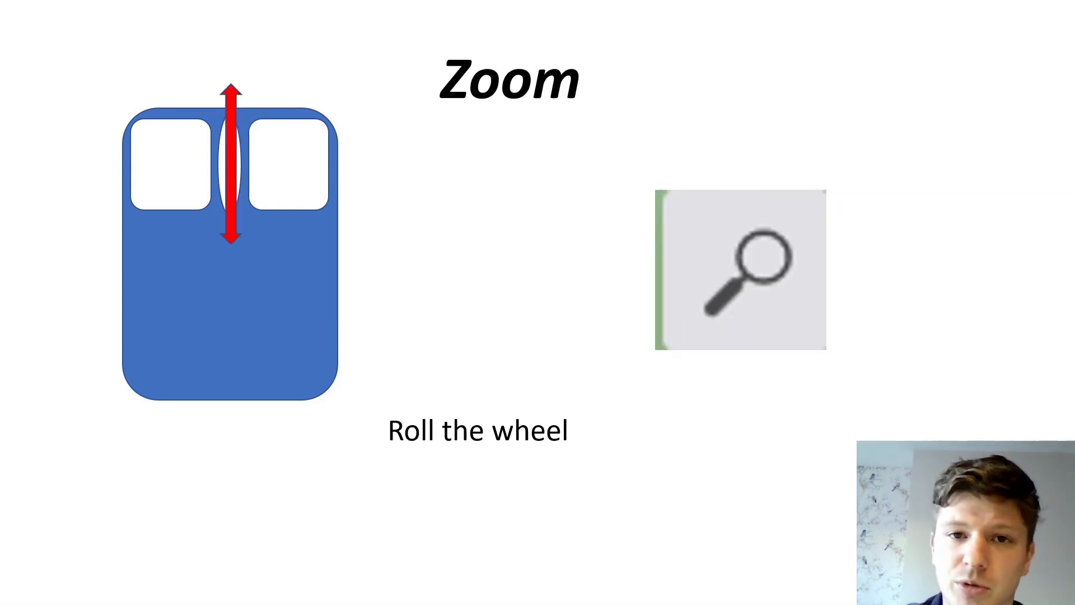
- Switch from the PowerPoint slide show back to the SketchUp for Schools window in Chrome
{"action": "key", "text": "alt+Tab"}
{"action": "key", "text": "alt+Tab"}
{"action": "key", "text": "alt+Tab"}
{"action": "key", "text": "alt+Tab"}
{"action": "key", "text": "alt+Tab"}
{"action": "key", "text": "alt+Tab"}
{"action": "key", "text": "alt+Tab"}
{"action": "key", "text": "alt+Tab"}
{"action": "key", "text": "alt+Tab"}
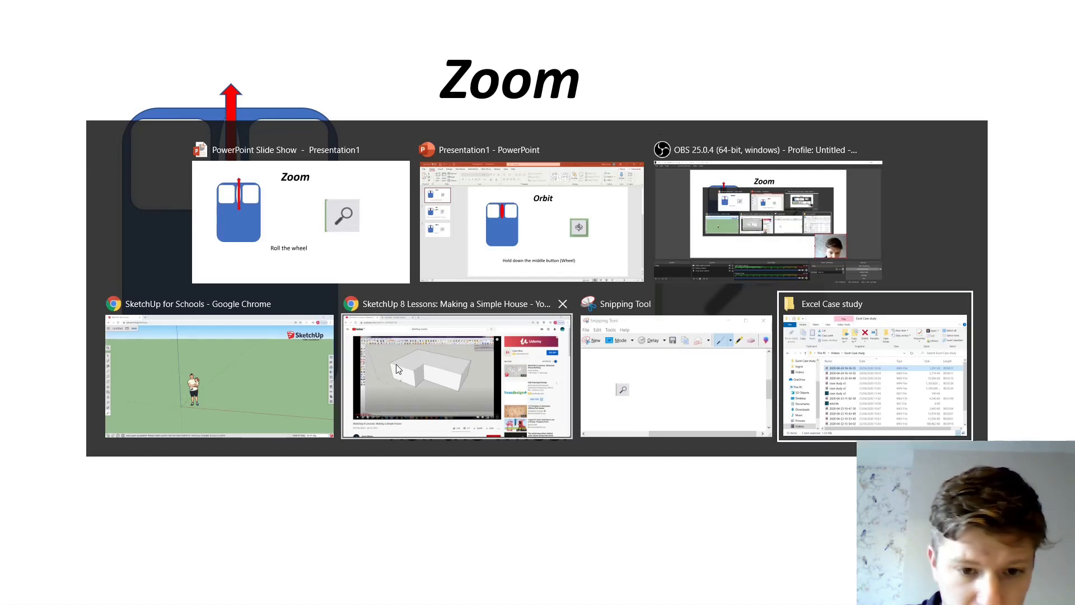
{"action": "key", "text": "alt+Tab"}
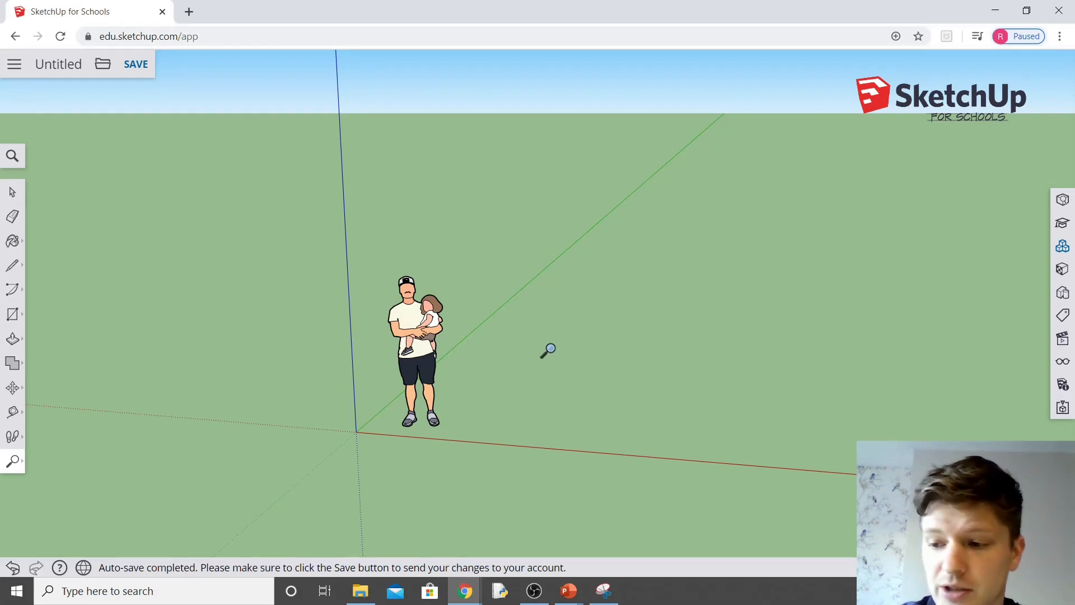
- Orbit the view around the man-and-child figure and zoom in and out to examine the model space
{"action": "key", "text": "o"}
{"action": "left_click_drag", "start_coordinate": [556, 338], "coordinate": [524, 312]}
{"action": "key", "text": "z"}
{"action": "key", "text": "o"}
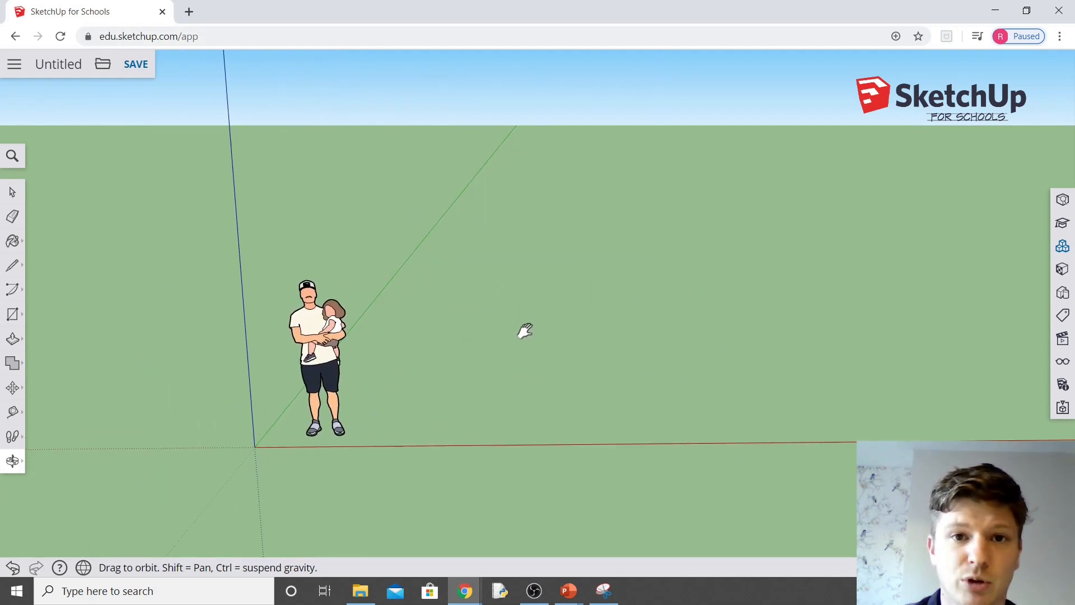
{"action": "key", "text": "z"}
{"action": "scroll", "coordinate": [509, 363], "scroll_direction": "up", "scroll_amount": 2}
{"action": "scroll", "coordinate": [511, 363], "scroll_direction": "down", "scroll_amount": 3}
{"action": "scroll", "coordinate": [515, 361], "scroll_direction": "down", "scroll_amount": 1}
{"action": "scroll", "coordinate": [521, 364], "scroll_direction": "up", "scroll_amount": 2}
{"action": "scroll", "coordinate": [509, 369], "scroll_direction": "down", "scroll_amount": 2}
{"action": "scroll", "coordinate": [508, 374], "scroll_direction": "up", "scroll_amount": 3}
{"action": "scroll", "coordinate": [508, 375], "scroll_direction": "down", "scroll_amount": 3}
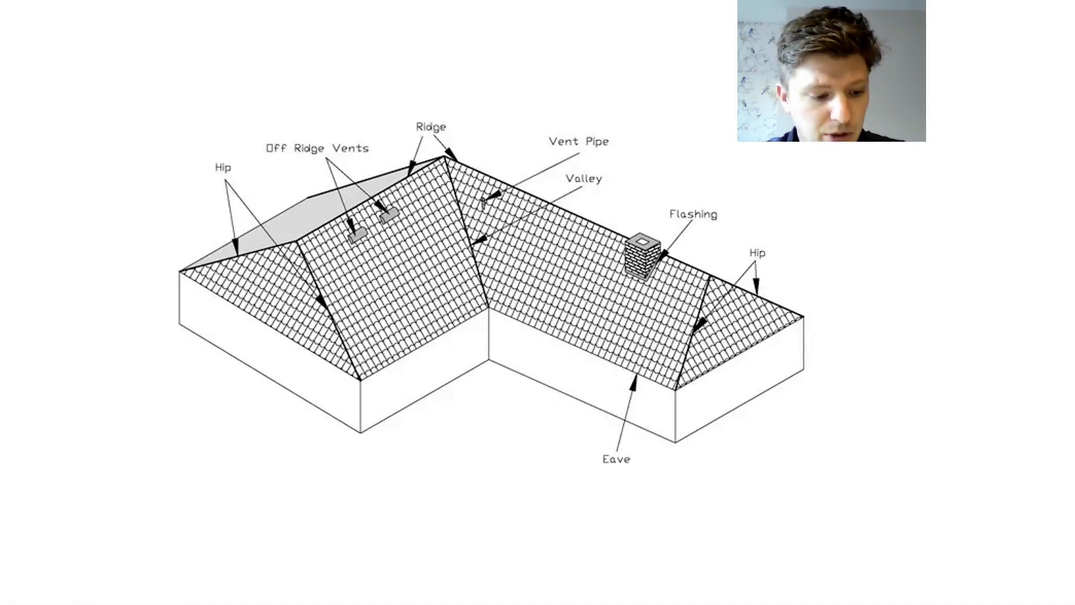
- Switch from the roof diagram back to the SketchUp for Schools model
{"action": "key", "text": "alt+Tab"}
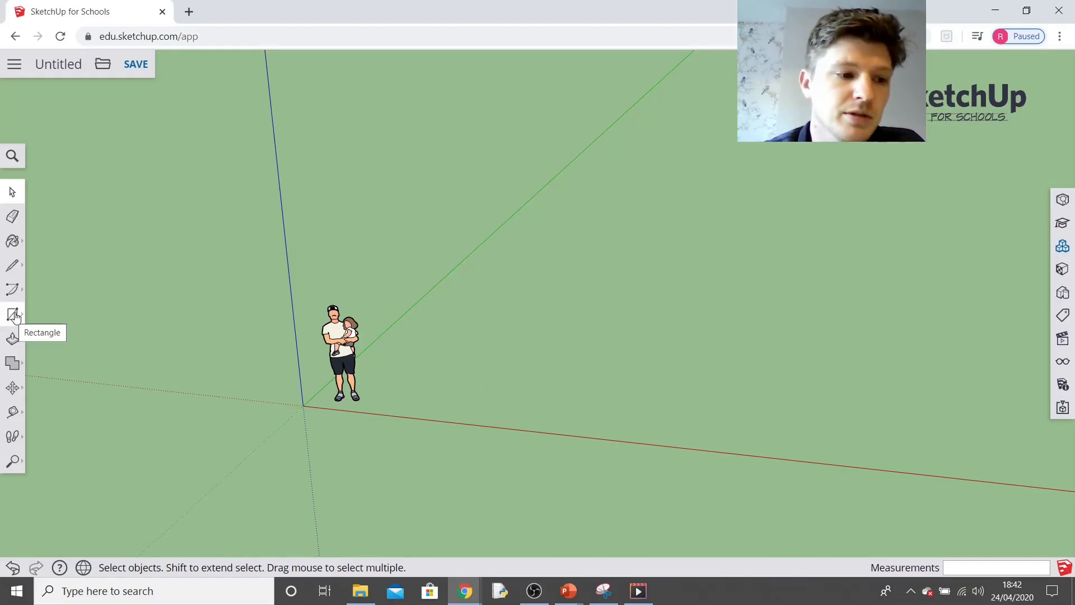
- Draw a rectangle about 6.7 m by 5.7 m on the ground beside the man-and-child figure
{"action": "left_click", "coordinate": [13, 314]}
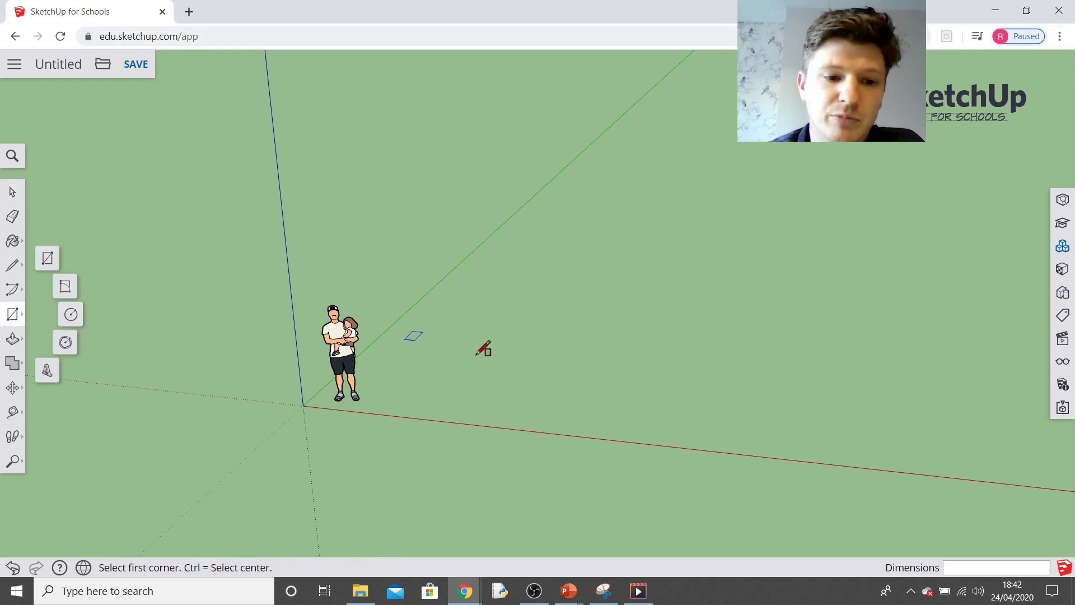
{"action": "left_click", "coordinate": [442, 378]}
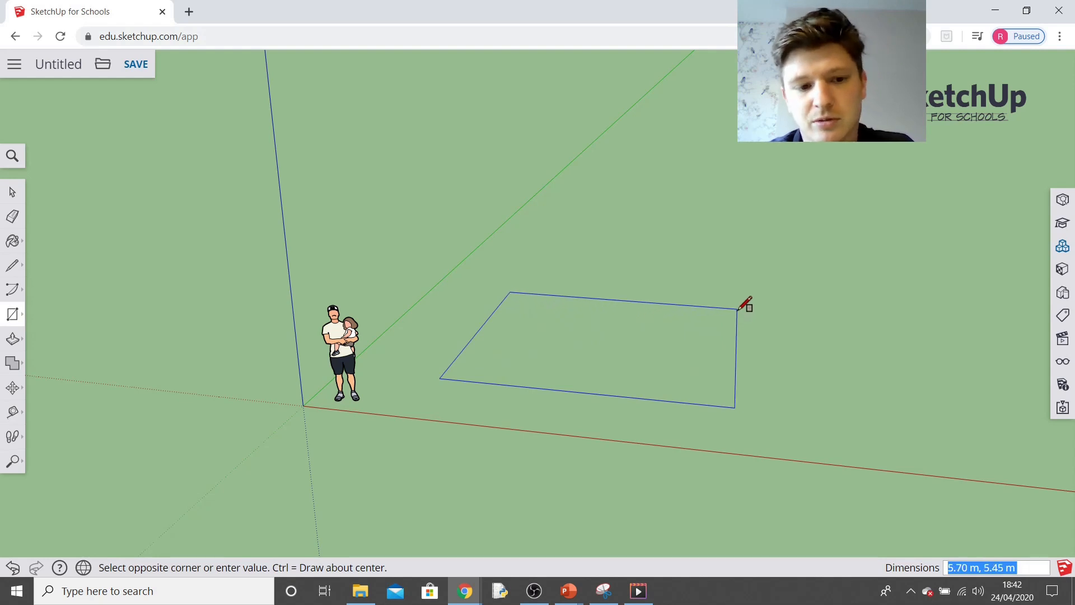
{"action": "left_click", "coordinate": [780, 308]}
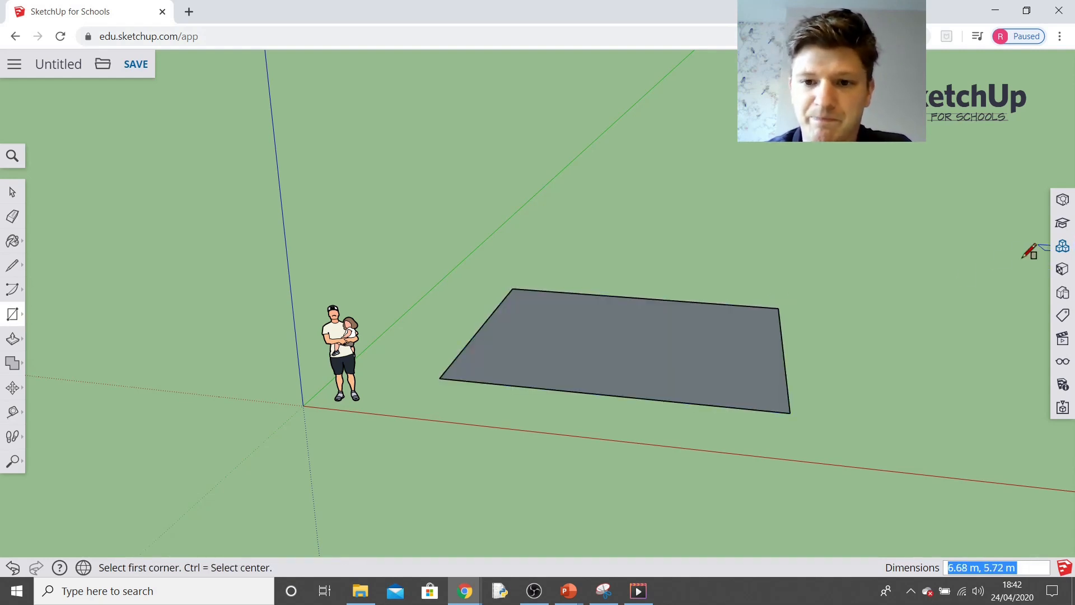
- Draw a second rectangle about 12.9 m by 12 m from the first rectangle's back corner nearest the green axis, forming an L-shaped footprint
{"action": "left_click", "coordinate": [512, 288]}
{"action": "middle_click_drag", "start_coordinate": [513, 288], "coordinate": [391, 300]}
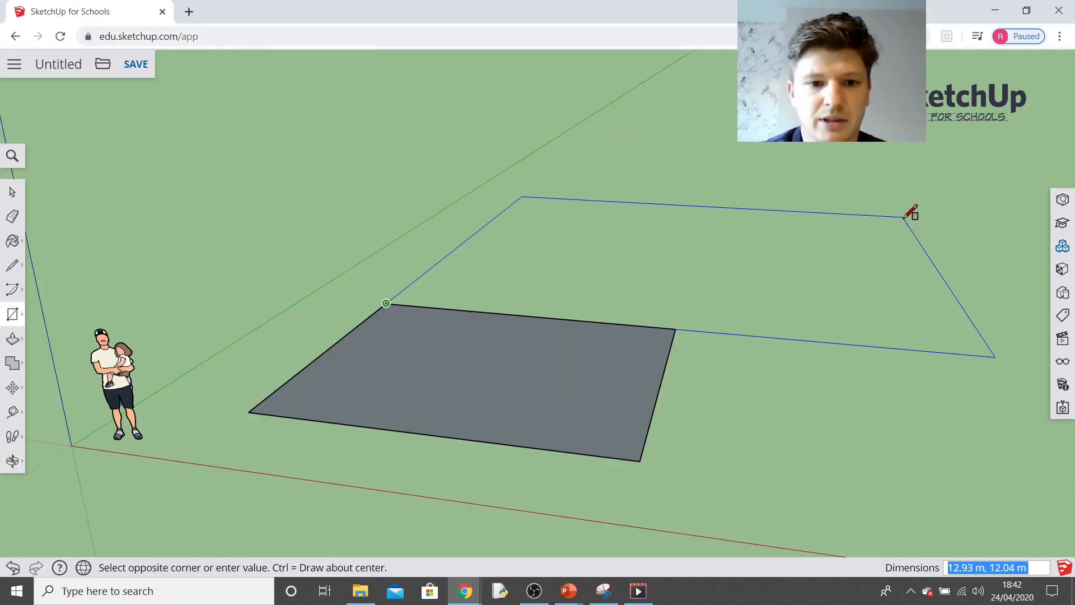
{"action": "left_click", "coordinate": [904, 216]}
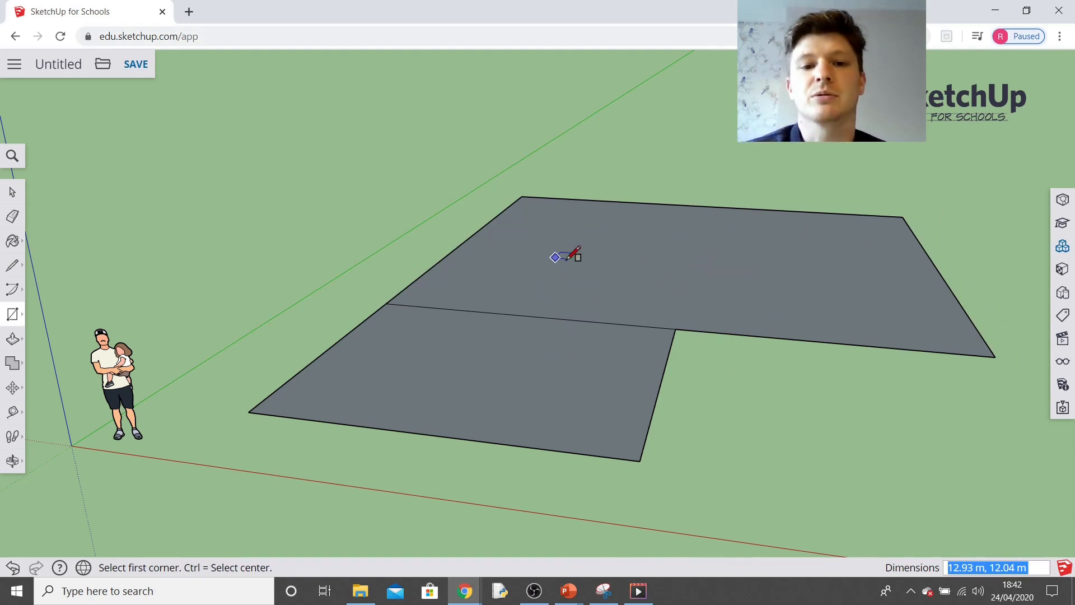
- Delete the shared edge between the two rectangles to merge them into one L-shaped face
{"action": "left_click", "coordinate": [12, 194]}
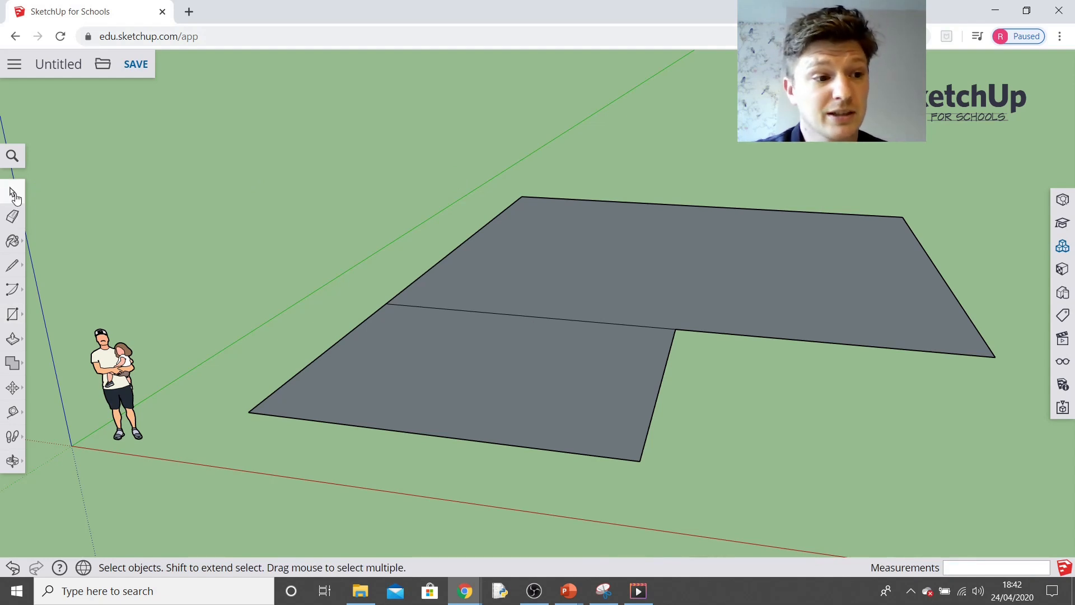
{"action": "left_click", "coordinate": [530, 316]}
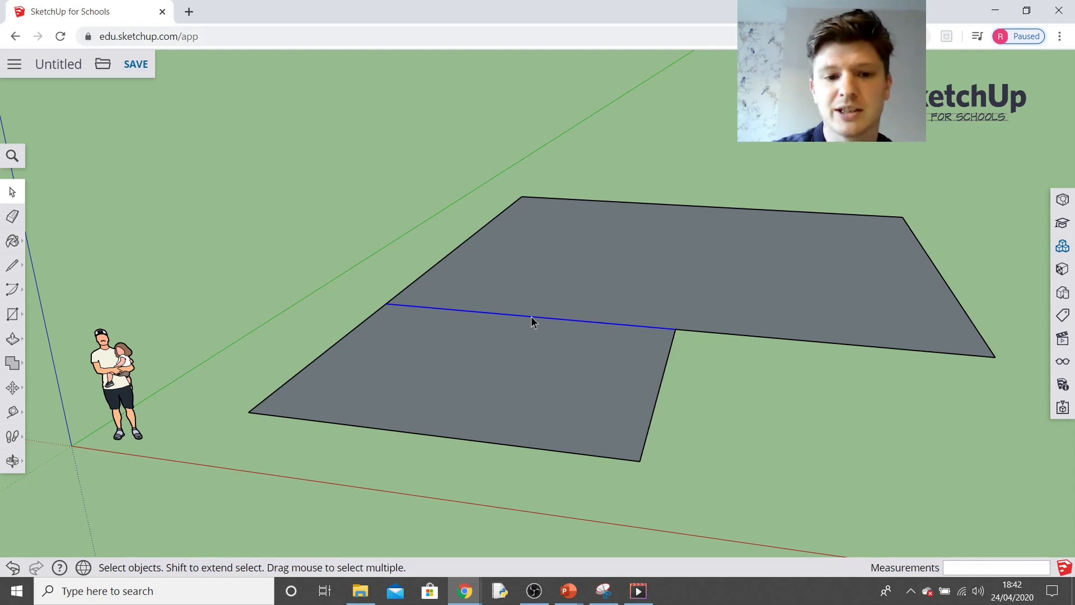
{"action": "key", "text": "Delete"}
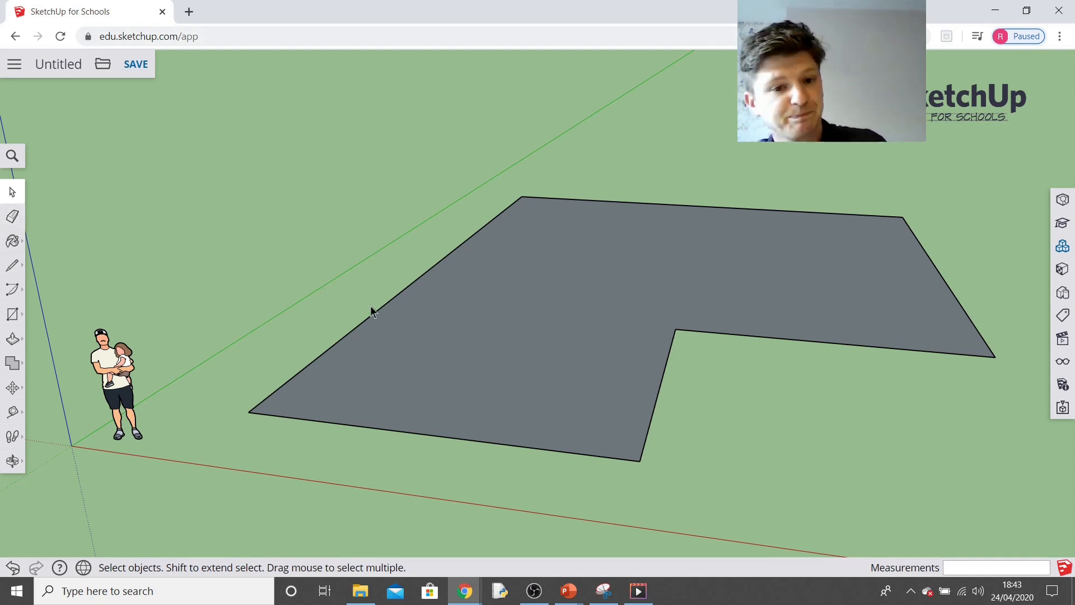
- Reverse the L-shaped face so its front side points up, and clear the selection
{"action": "right_click", "coordinate": [495, 324]}
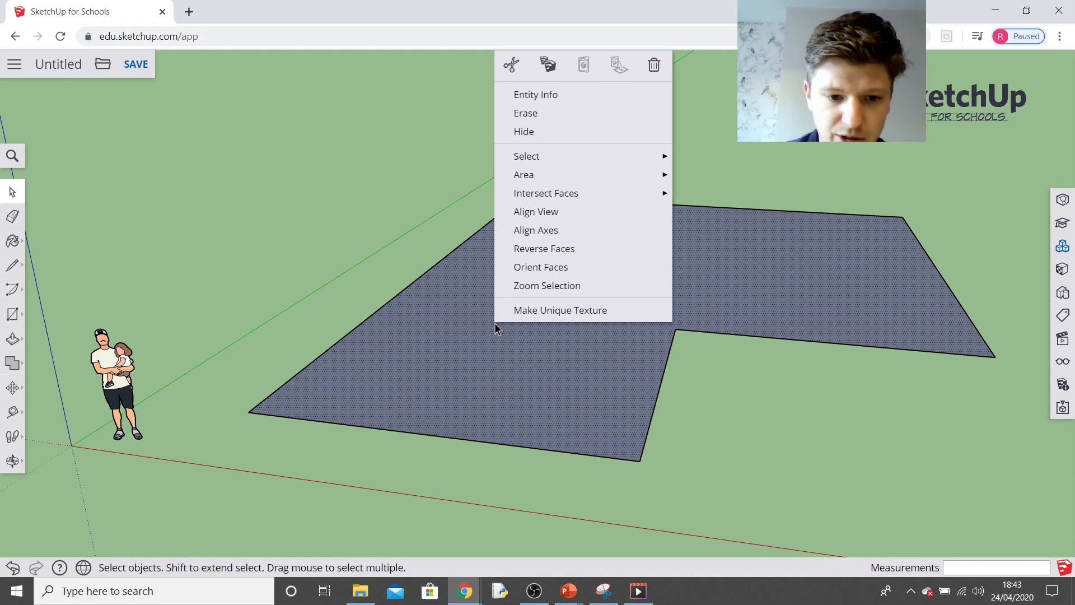
{"action": "left_click", "coordinate": [528, 248]}
{"action": "left_click", "coordinate": [702, 442]}
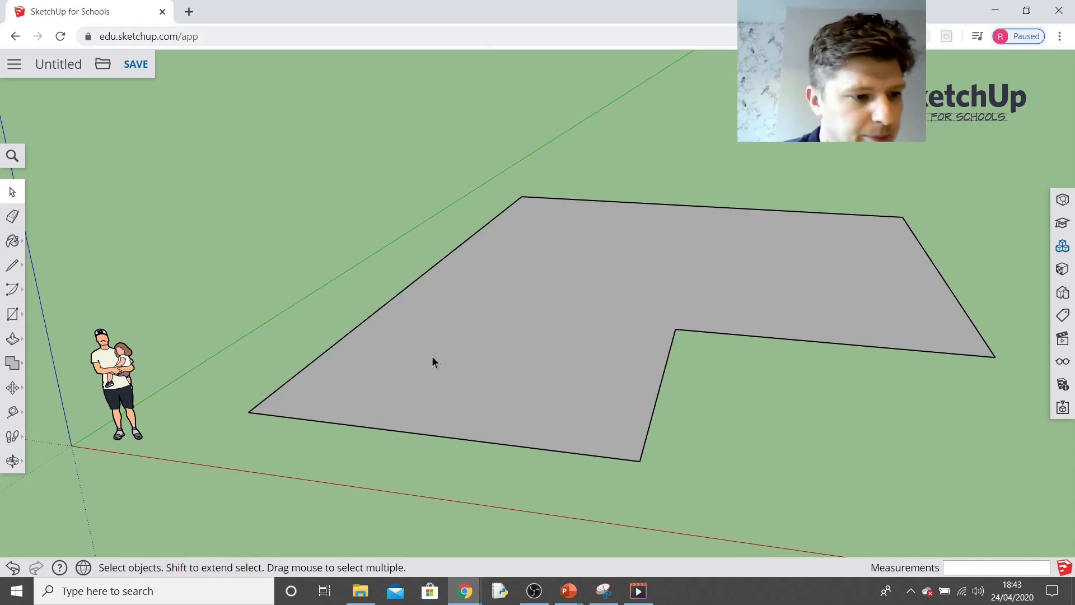
- Extrude the L-shaped face upward by 2.8 m with Push/Pull to form the house walls
{"action": "left_click", "coordinate": [11, 341]}
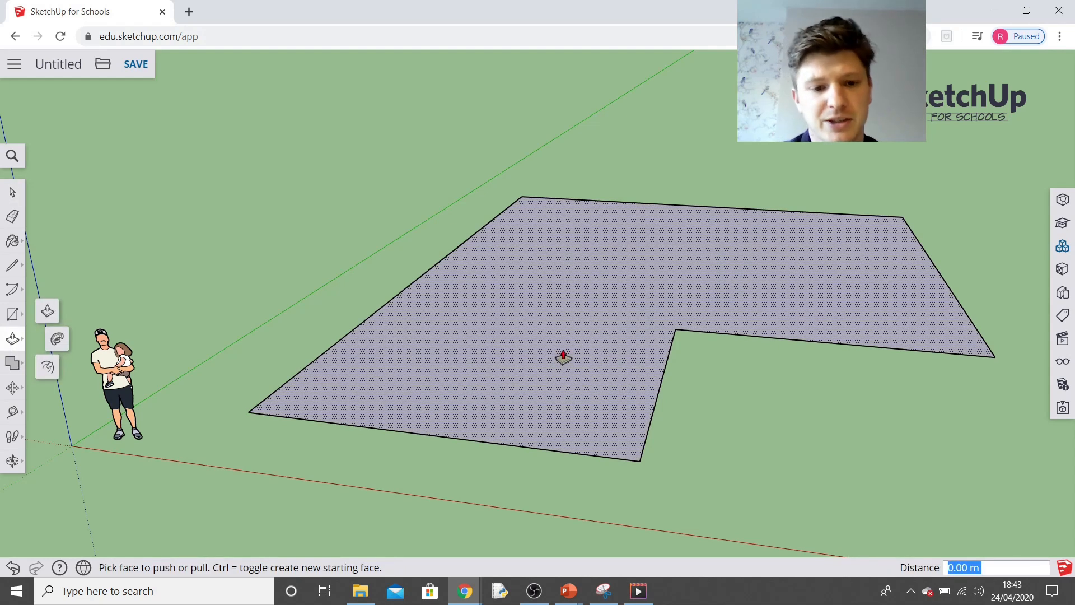
{"action": "left_click", "coordinate": [563, 357]}
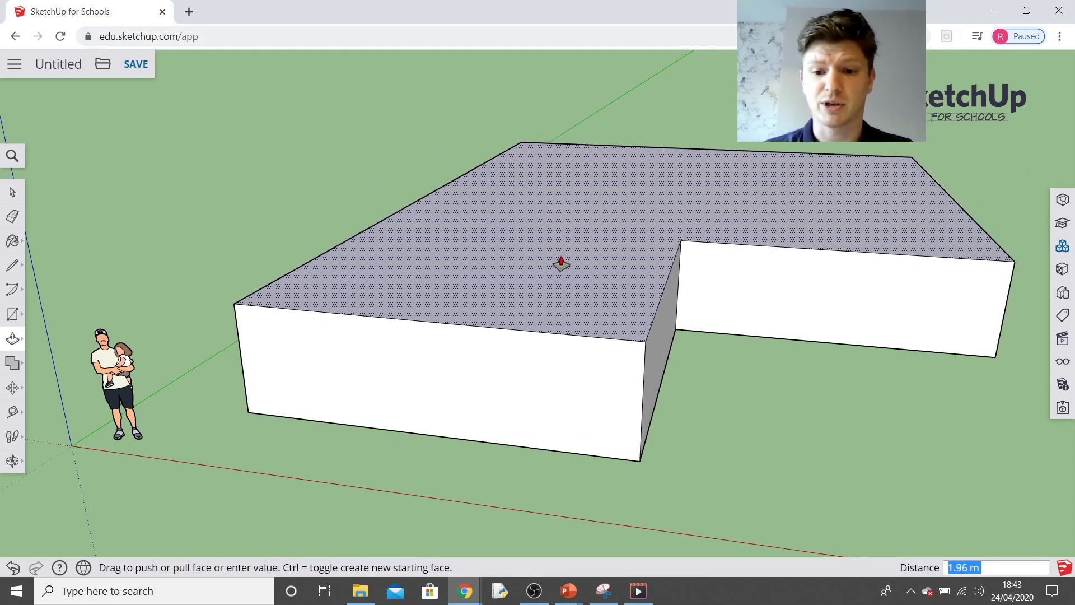
{"action": "type", "text": "2.8"}
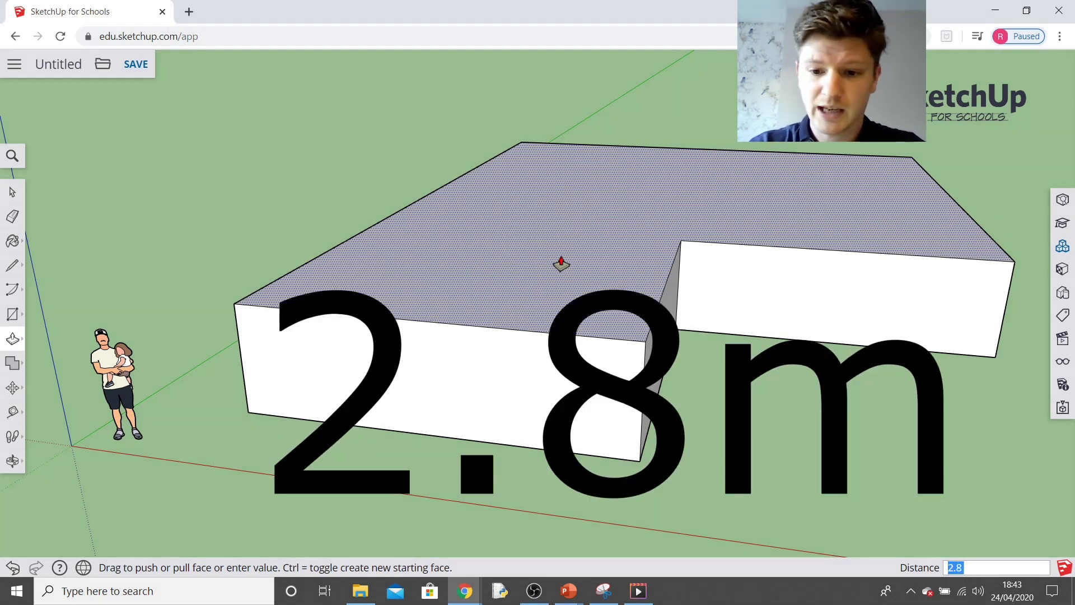
{"action": "type", "text": "m"}
{"action": "key", "text": "Return"}
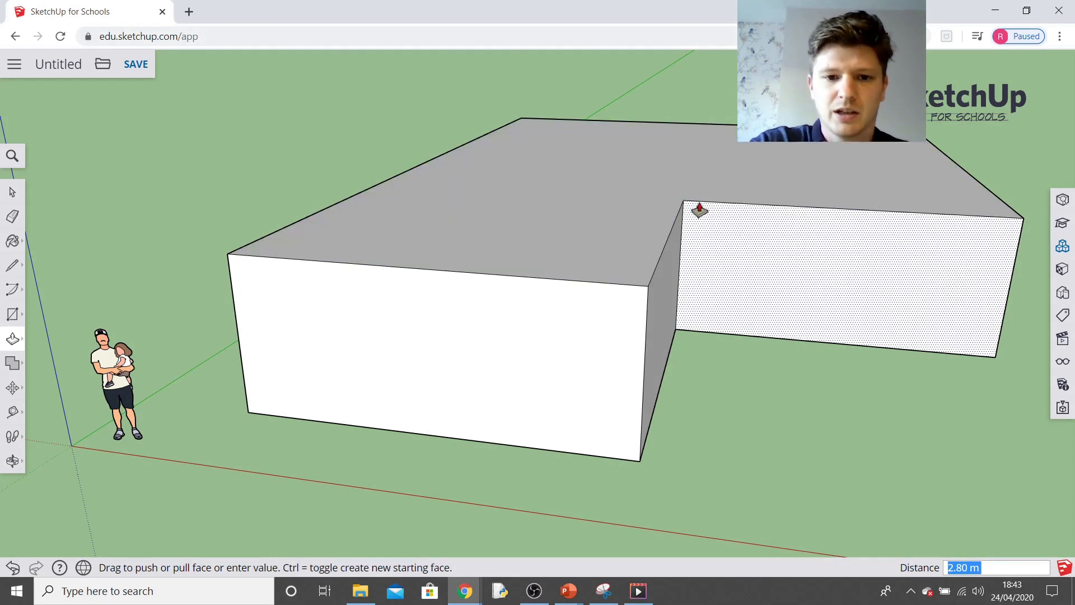
{"action": "middle_click_drag", "start_coordinate": [741, 219], "coordinate": [501, 355]}
{"action": "scroll", "coordinate": [506, 346], "scroll_direction": "down", "scroll_amount": 5}
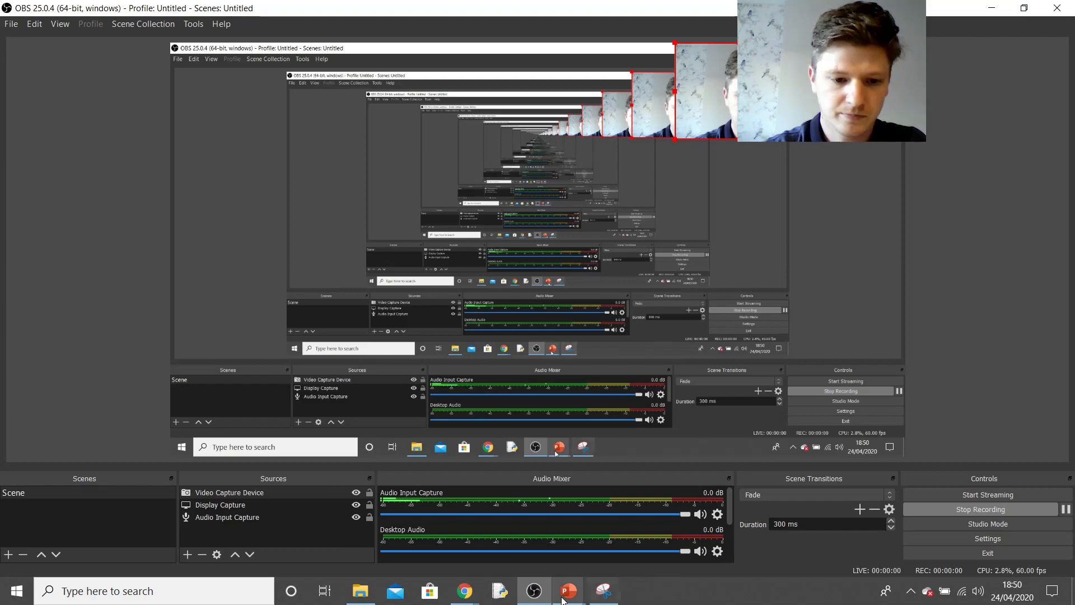
- Switch from OBS to the PowerPoint presentation
{"action": "left_click", "coordinate": [569, 591]}
{"action": "left_click", "coordinate": [605, 555]}
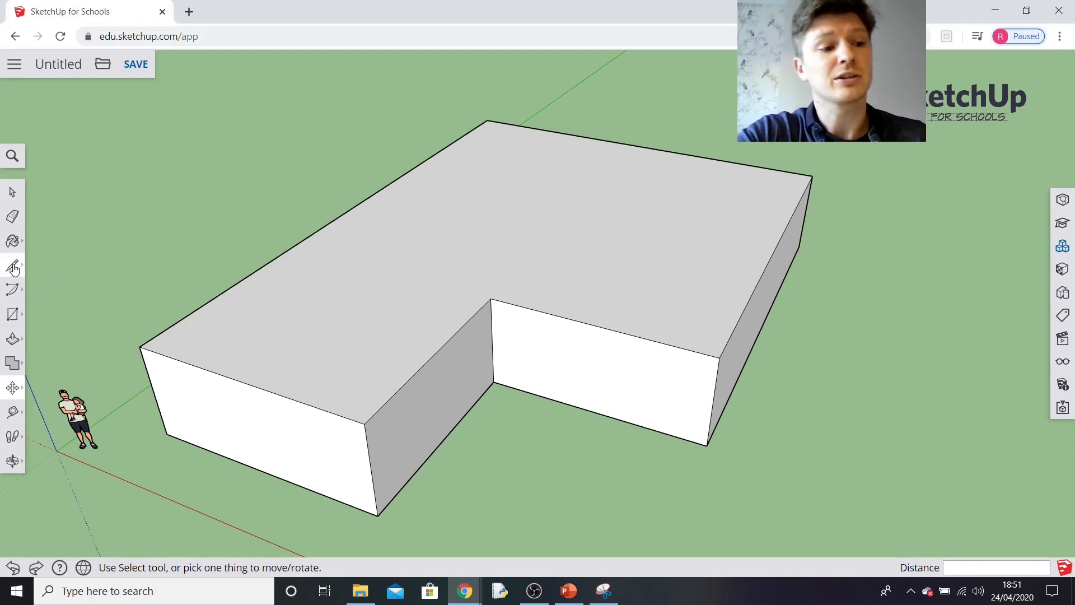
- Draw two connected off-centre lines across the block's top face, parallel to its long outer edges along the red and green axes
{"action": "left_click", "coordinate": [13, 267]}
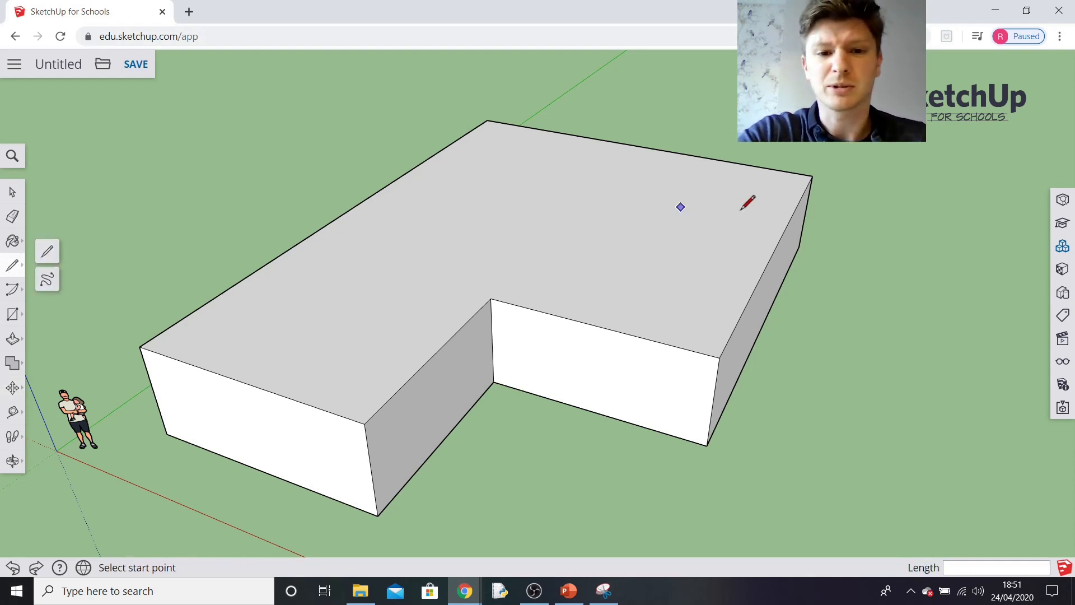
{"action": "left_click", "coordinate": [792, 215]}
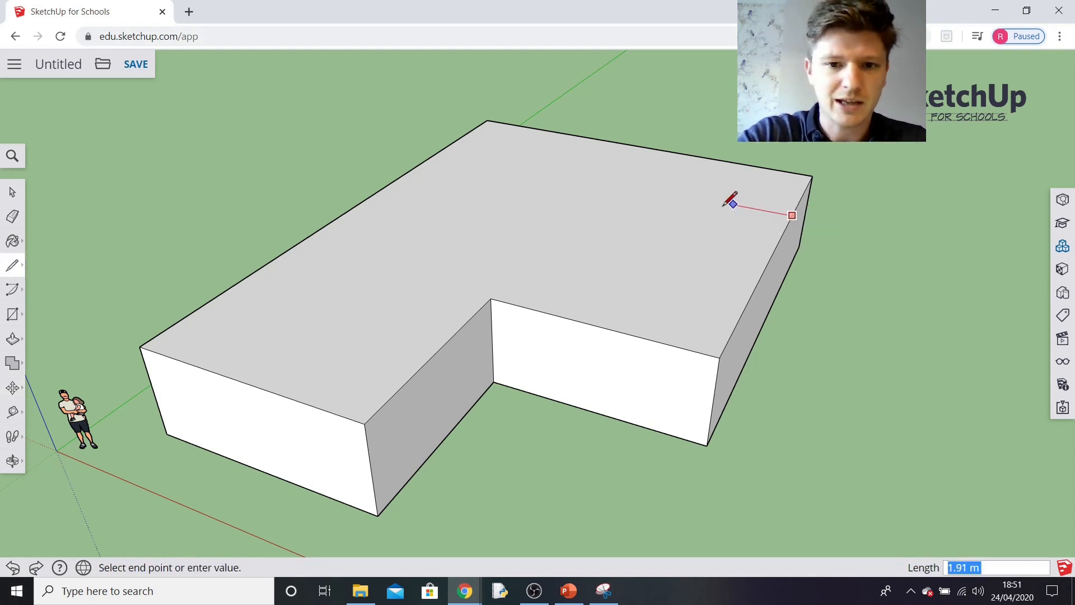
{"action": "left_click", "coordinate": [487, 156]}
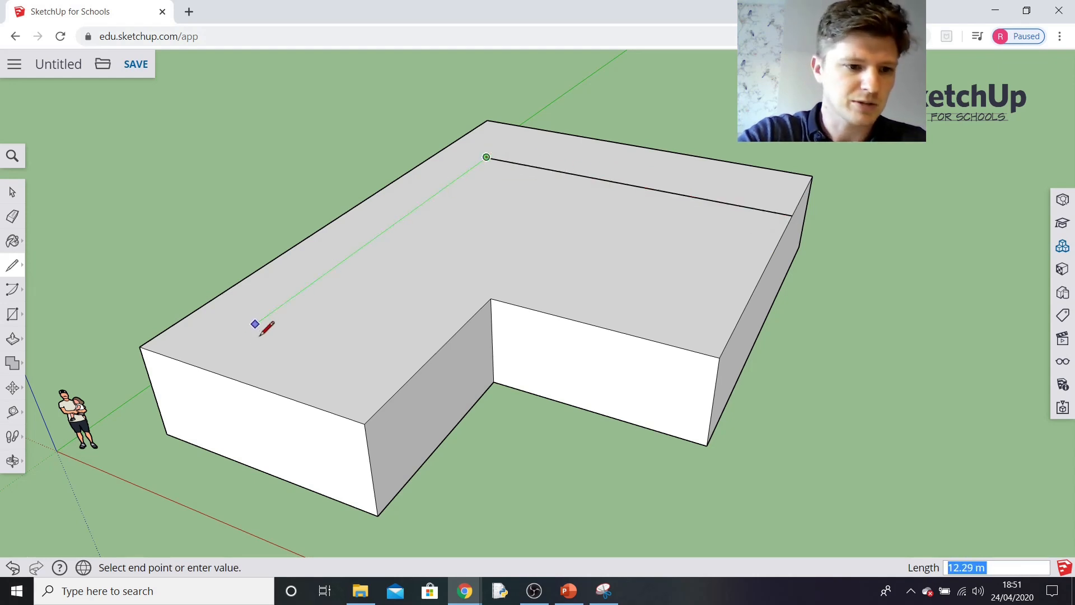
{"action": "left_click", "coordinate": [206, 359]}
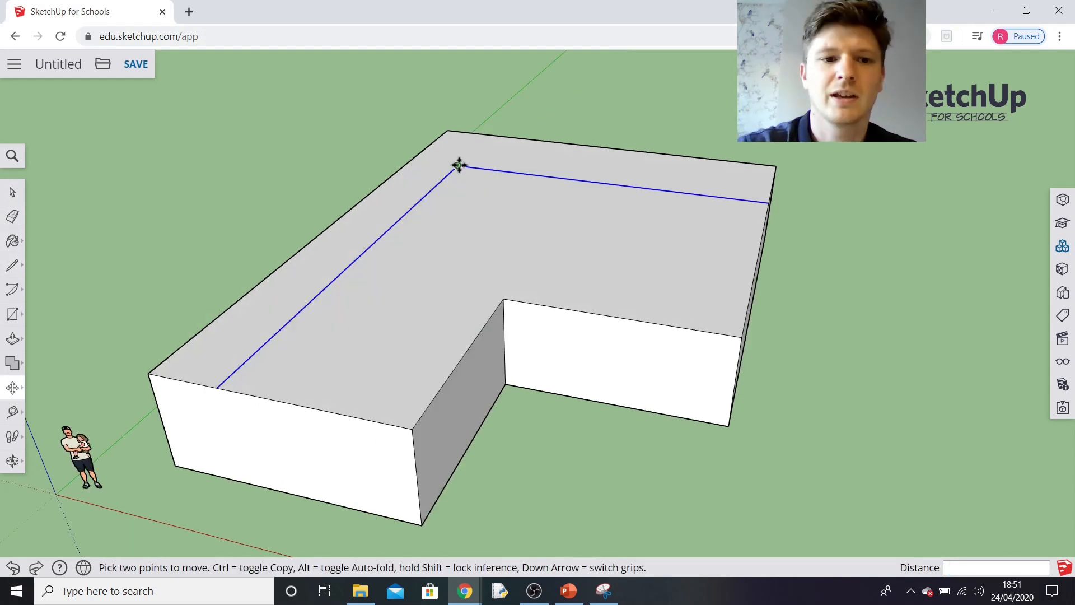
- Try raising the two off-centre lines about 2.99 m to form a roof, and undo back to the flat-topped block
{"action": "left_click", "coordinate": [459, 165]}
{"action": "left_click", "coordinate": [459, 84]}
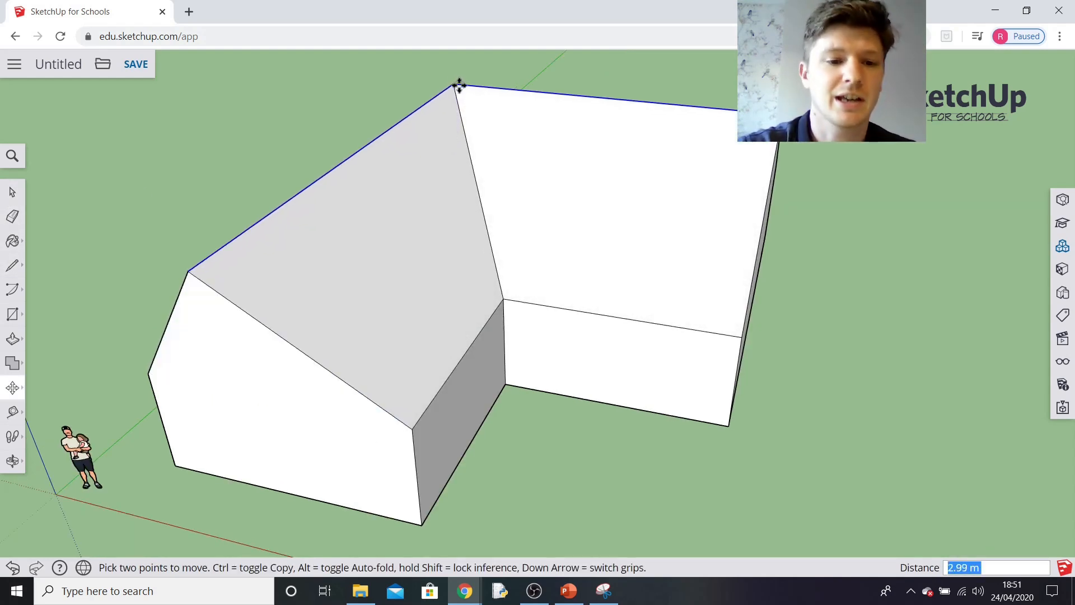
{"action": "middle_click_drag", "start_coordinate": [674, 425], "coordinate": [267, 335]}
{"action": "middle_click_drag", "start_coordinate": [643, 264], "coordinate": [606, 277]}
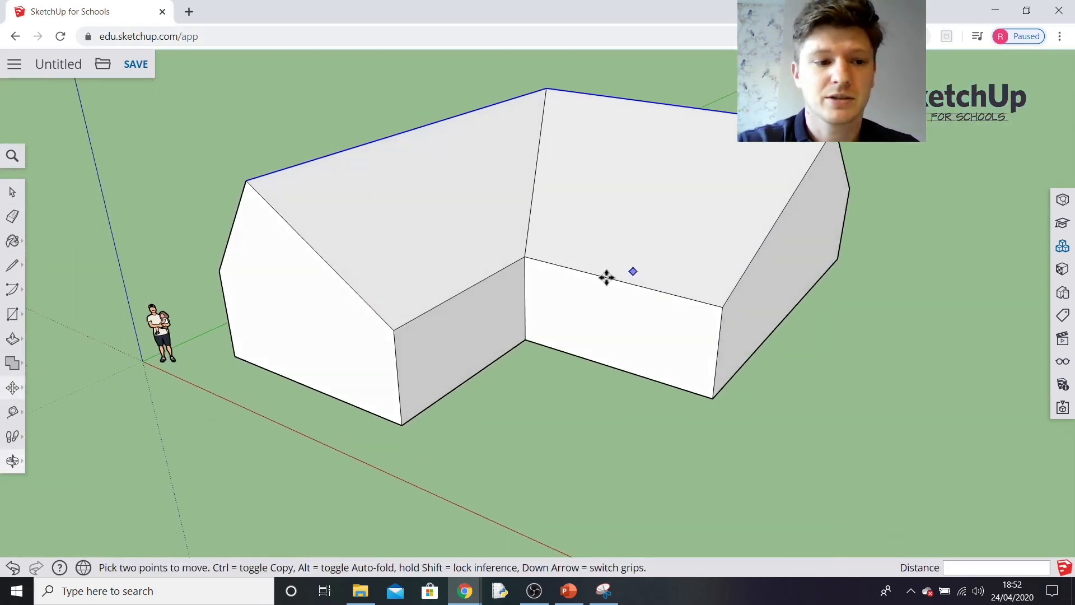
{"action": "left_click", "coordinate": [17, 571]}
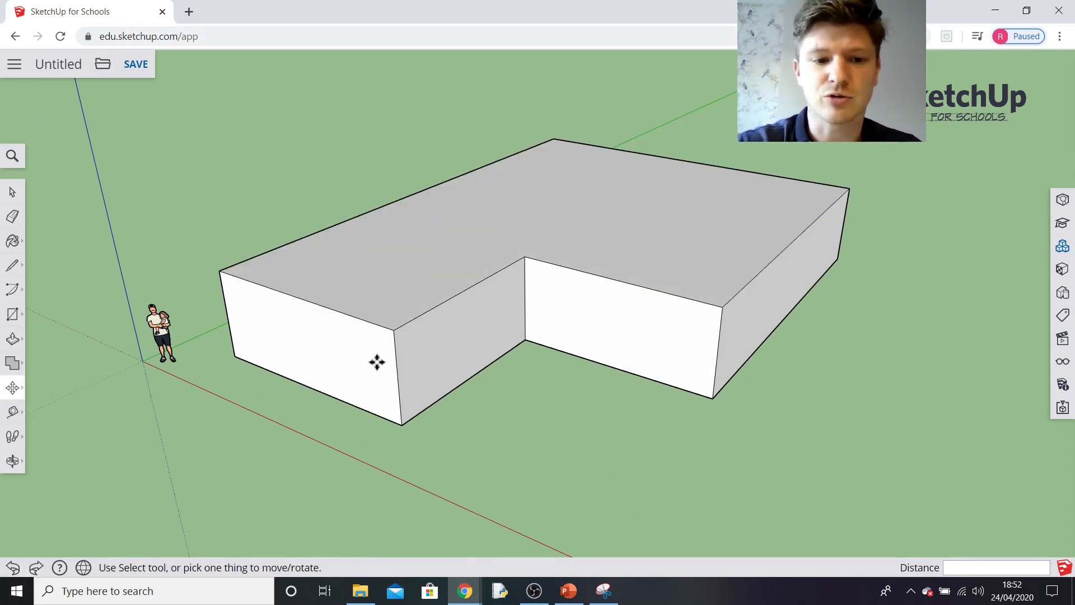
- Draw two connected ridge lines on the top face, about 9.59 m and 11.74 m long, between the midpoints of the L's two end edges
{"action": "middle_click_drag", "start_coordinate": [602, 221], "coordinate": [732, 263]}
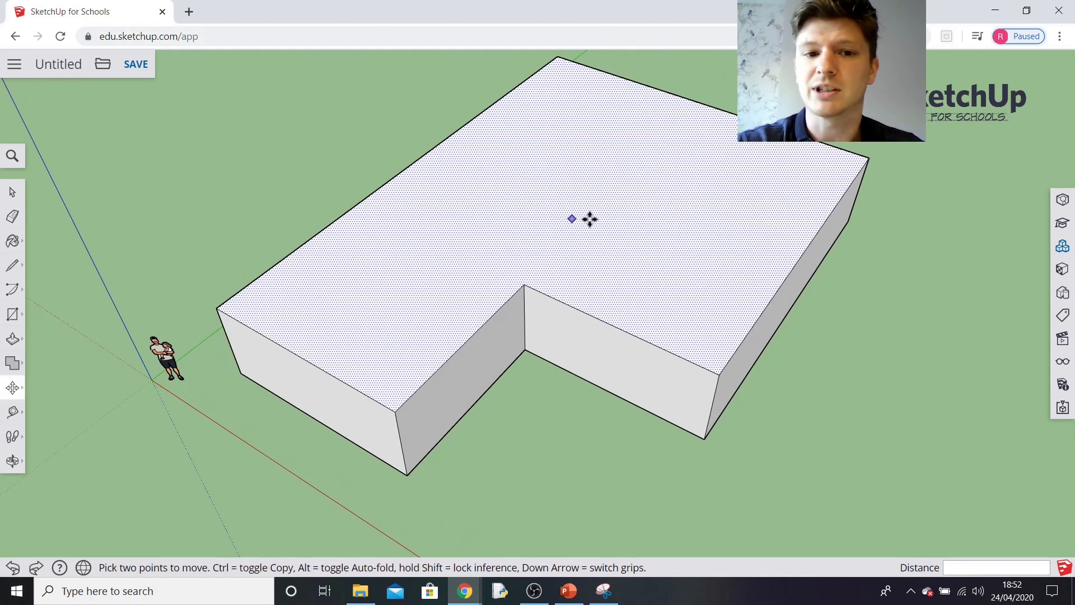
{"action": "left_click", "coordinate": [12, 265]}
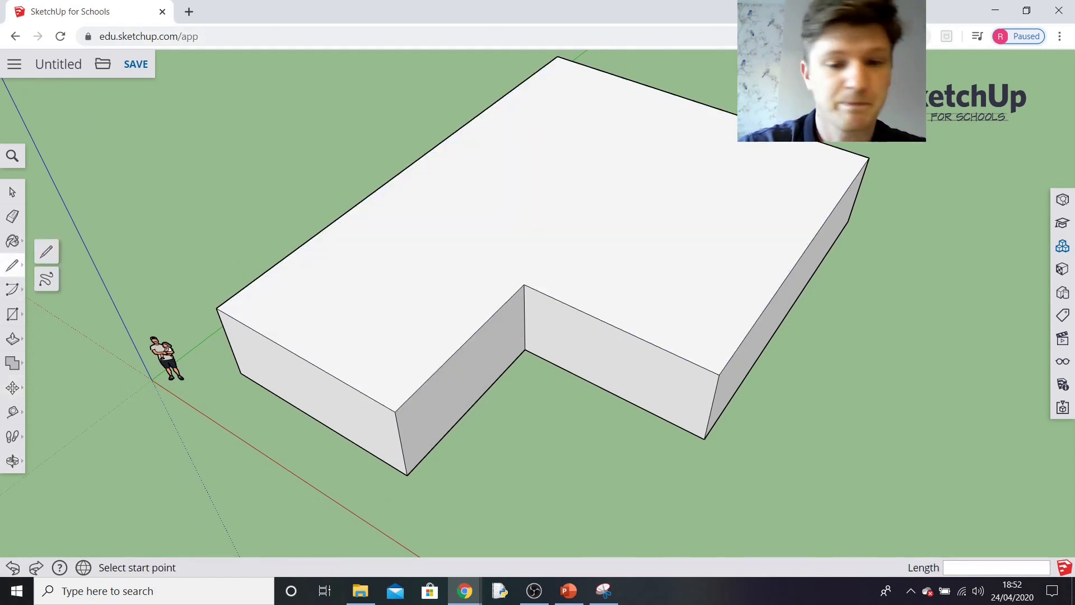
{"action": "left_click", "coordinate": [805, 251]}
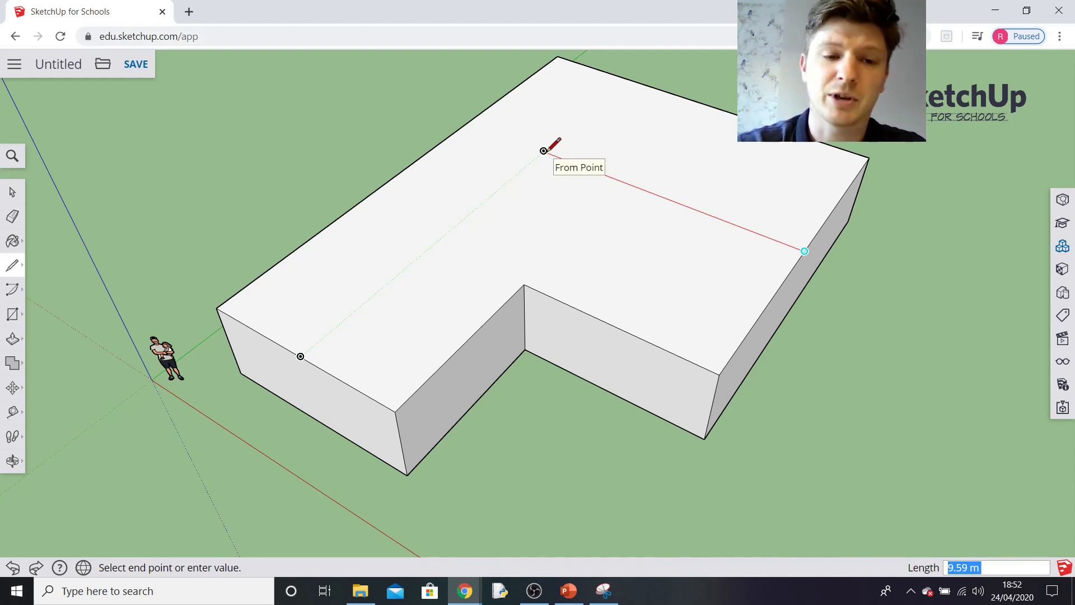
{"action": "left_click", "coordinate": [543, 150]}
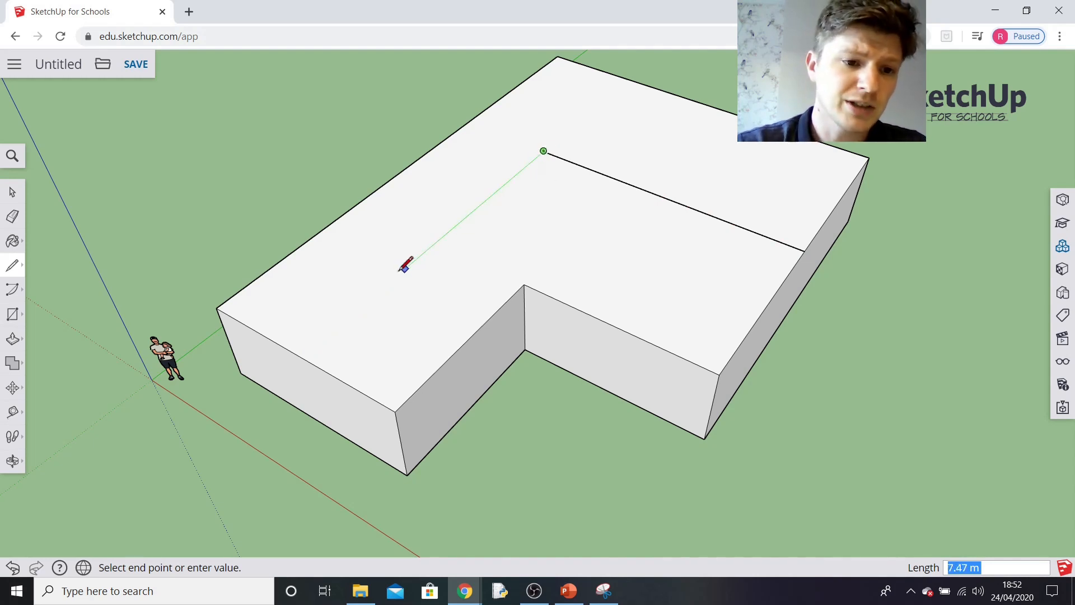
{"action": "left_click", "coordinate": [300, 356]}
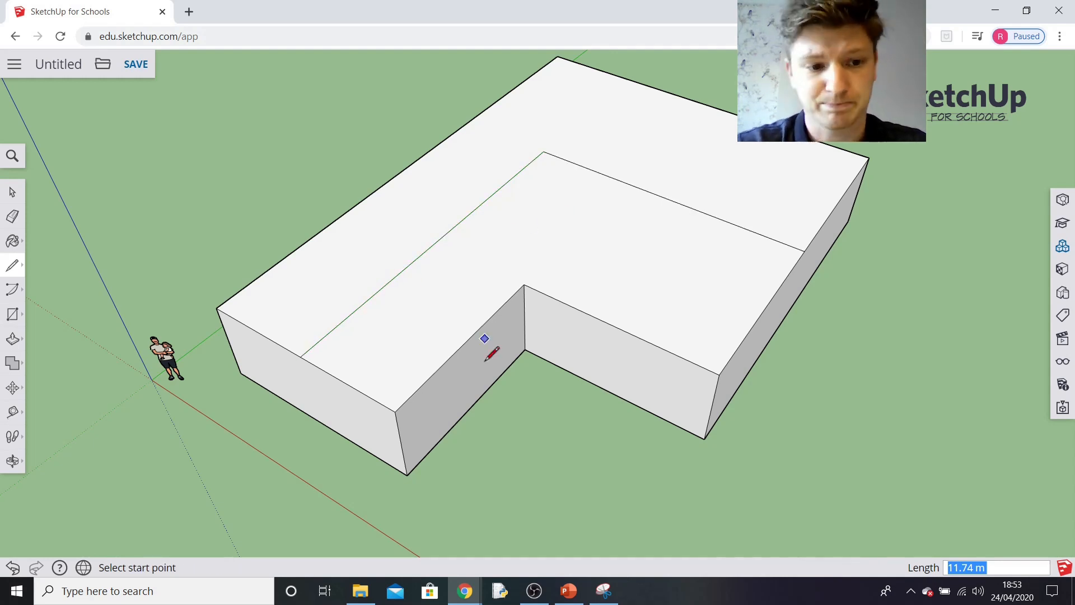
- Select both ridge lines and move them about 2.47 m up along the blue axis to form the pitched roof
{"action": "middle_click_drag", "start_coordinate": [492, 353], "coordinate": [240, 304]}
{"action": "key", "text": "m"}
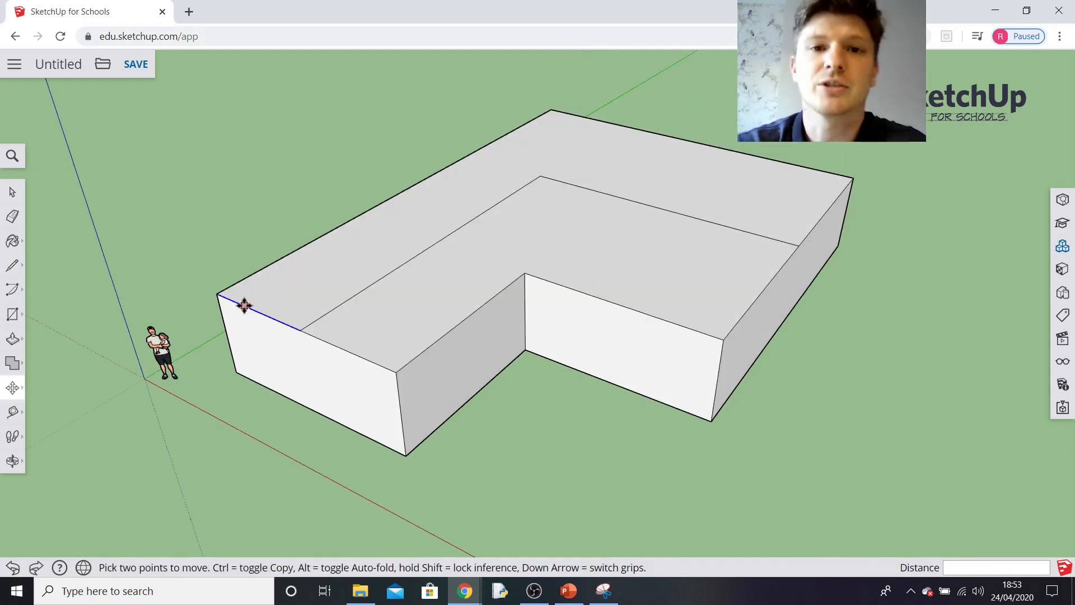
{"action": "left_click", "coordinate": [14, 194]}
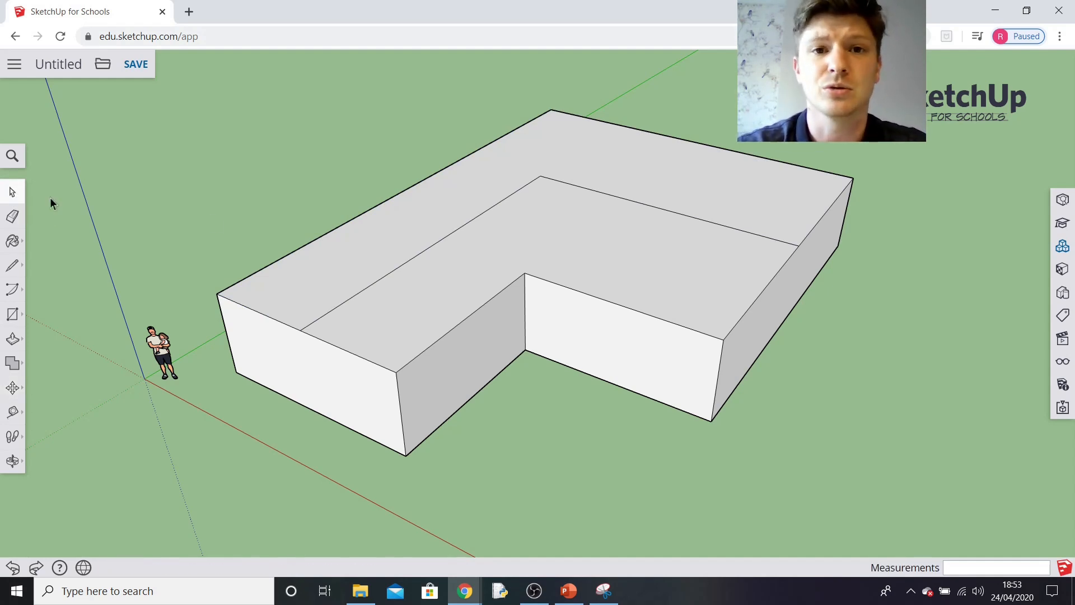
{"action": "left_click", "coordinate": [605, 197]}
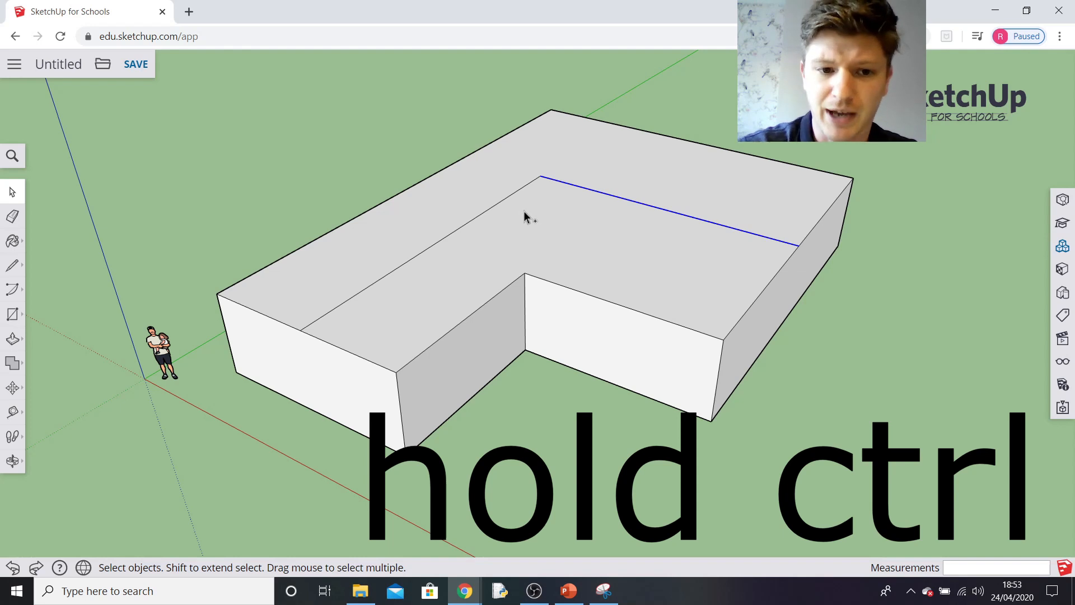
{"action": "left_click", "coordinate": [468, 225], "text": "ctrl"}
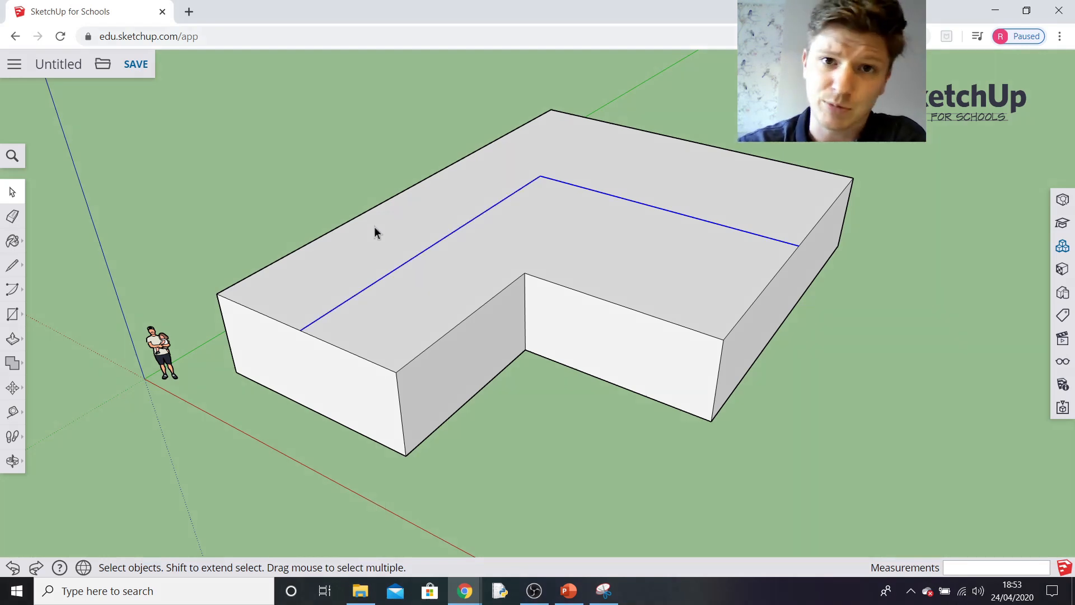
{"action": "left_click", "coordinate": [12, 387]}
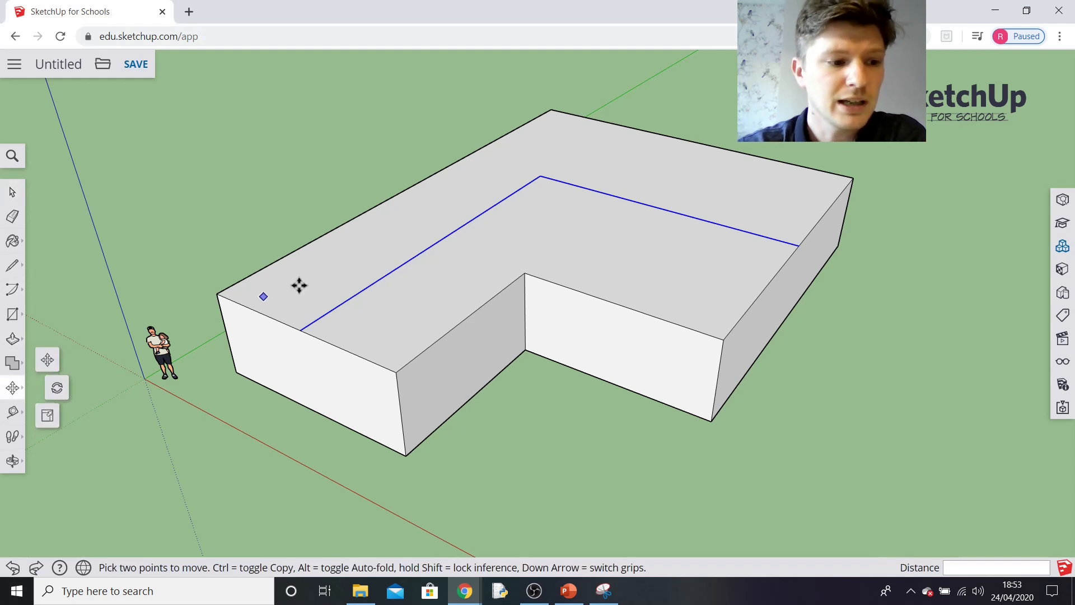
{"action": "left_click", "coordinate": [539, 176]}
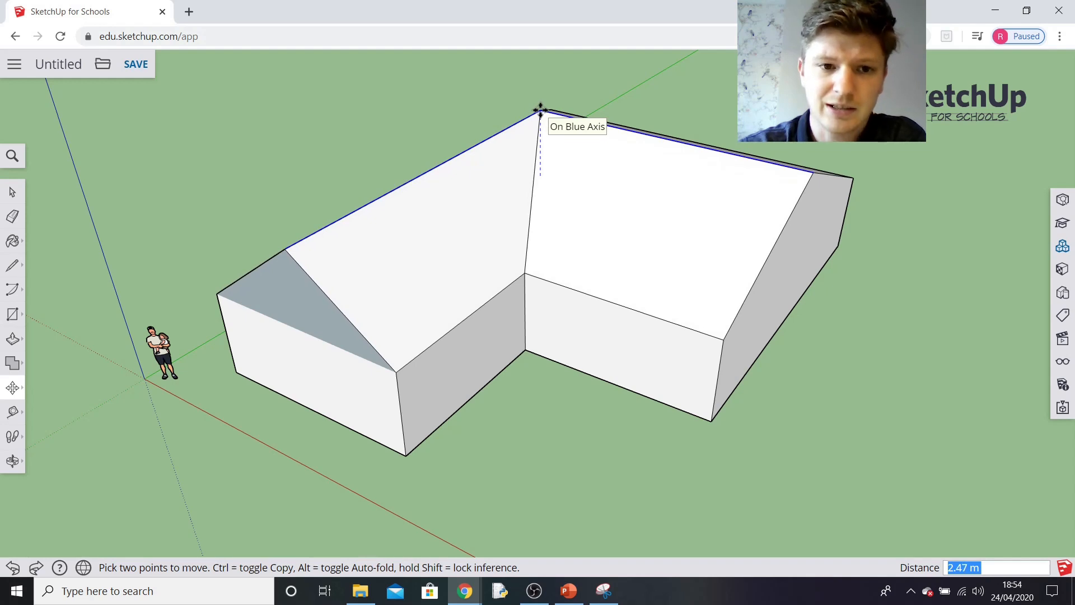
{"action": "left_click", "coordinate": [540, 110]}
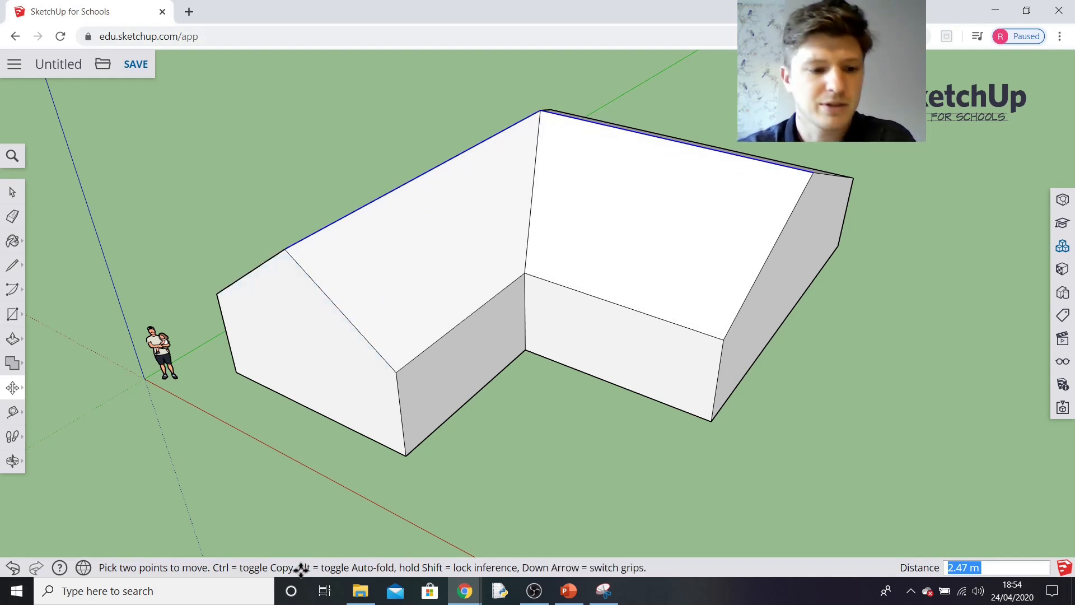
- Place two guide lines 0.30 m inside the sloping roof edges on the gable end of the wing farther from the scale figure
{"action": "middle_click_drag", "start_coordinate": [660, 398], "coordinate": [707, 345]}
{"action": "middle_click_drag", "start_coordinate": [835, 461], "coordinate": [192, 441]}
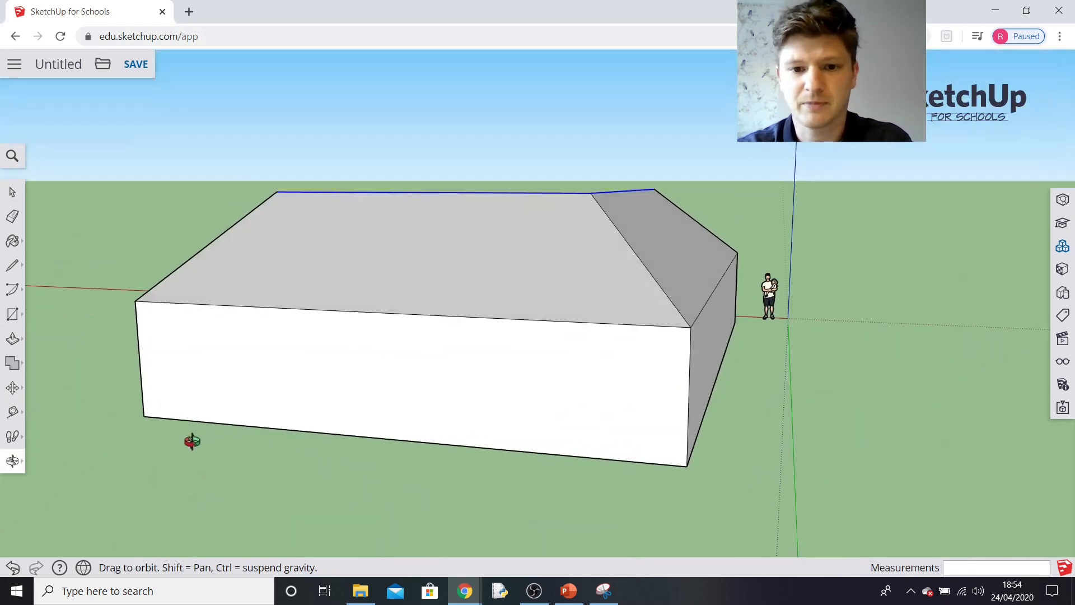
{"action": "middle_click_drag", "start_coordinate": [737, 408], "coordinate": [696, 463]}
{"action": "middle_click_drag", "start_coordinate": [140, 352], "coordinate": [809, 350]}
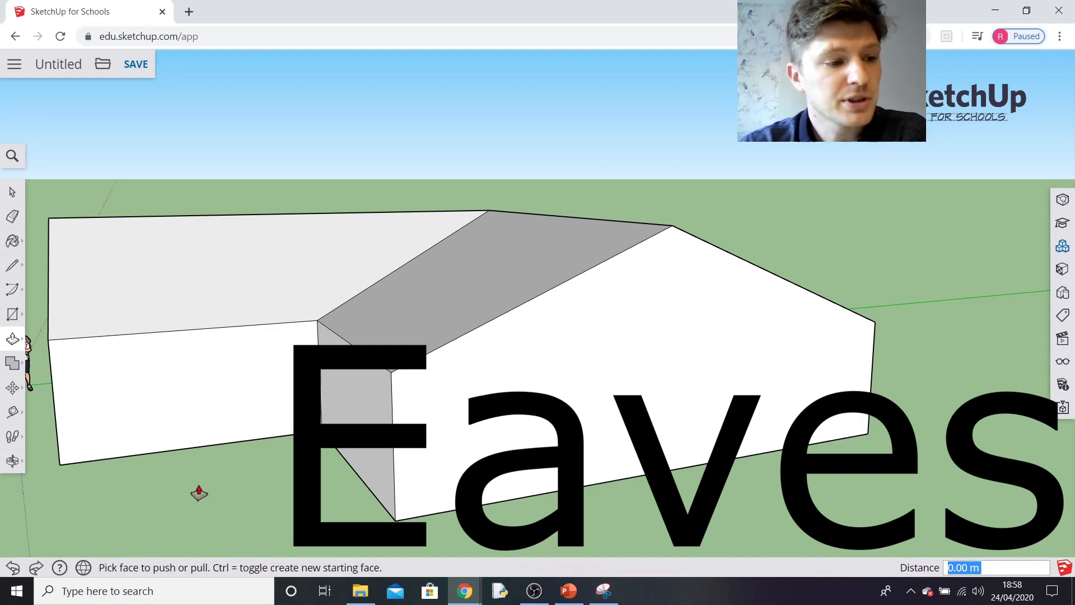
{"action": "left_click", "coordinate": [12, 413]}
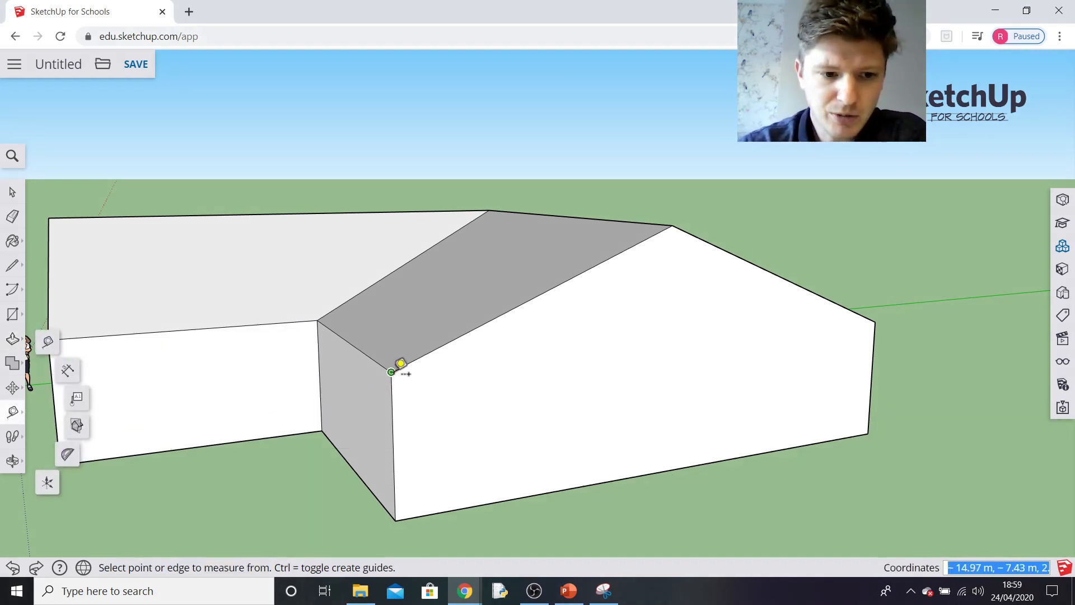
{"action": "left_click", "coordinate": [541, 292]}
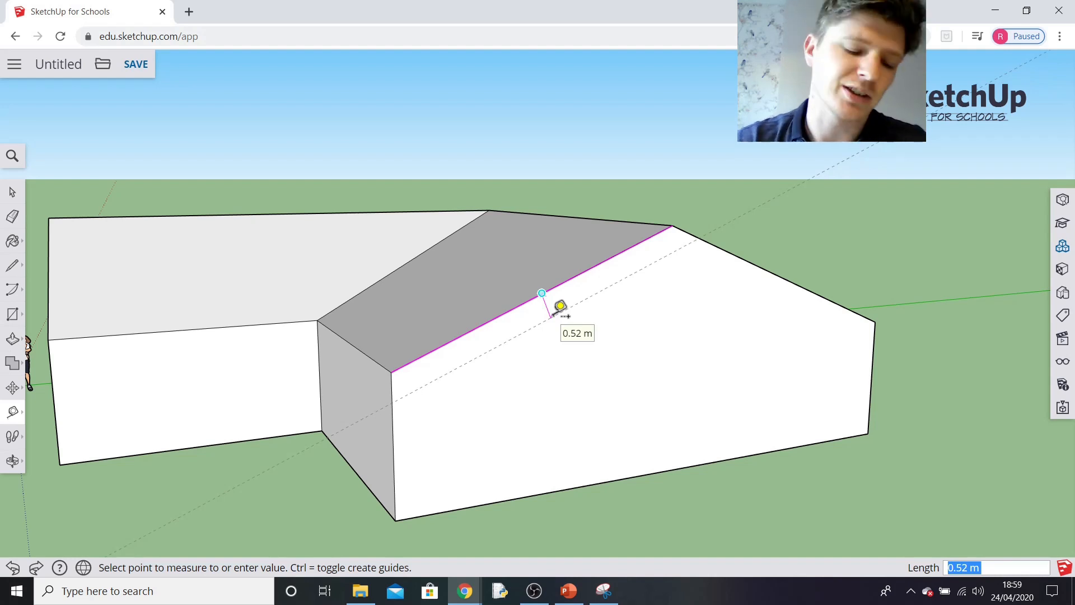
{"action": "type", "text": "0."}
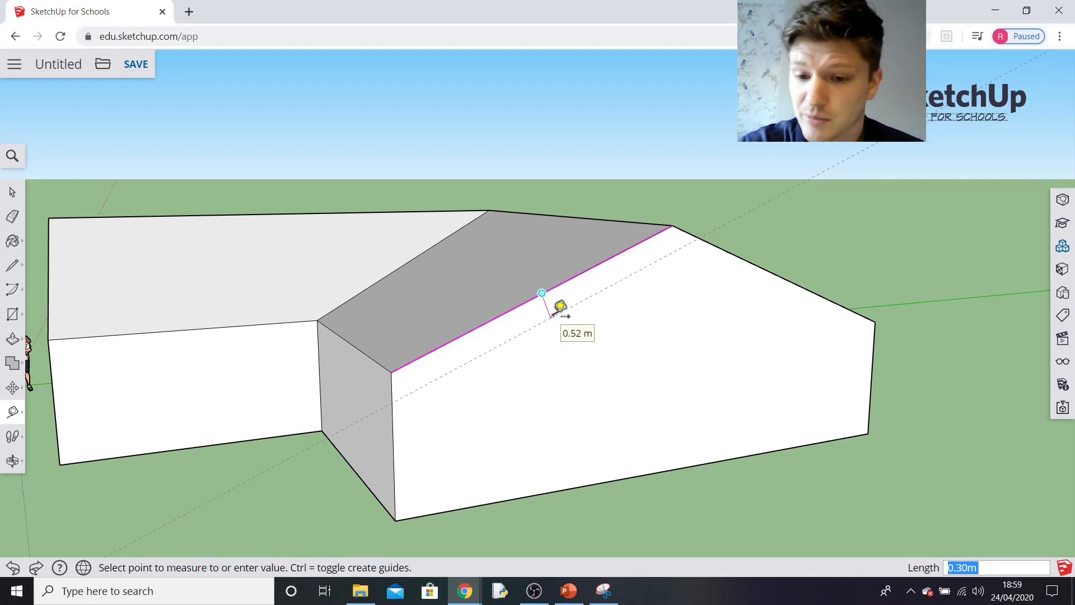
{"action": "left_click", "coordinate": [560, 306]}
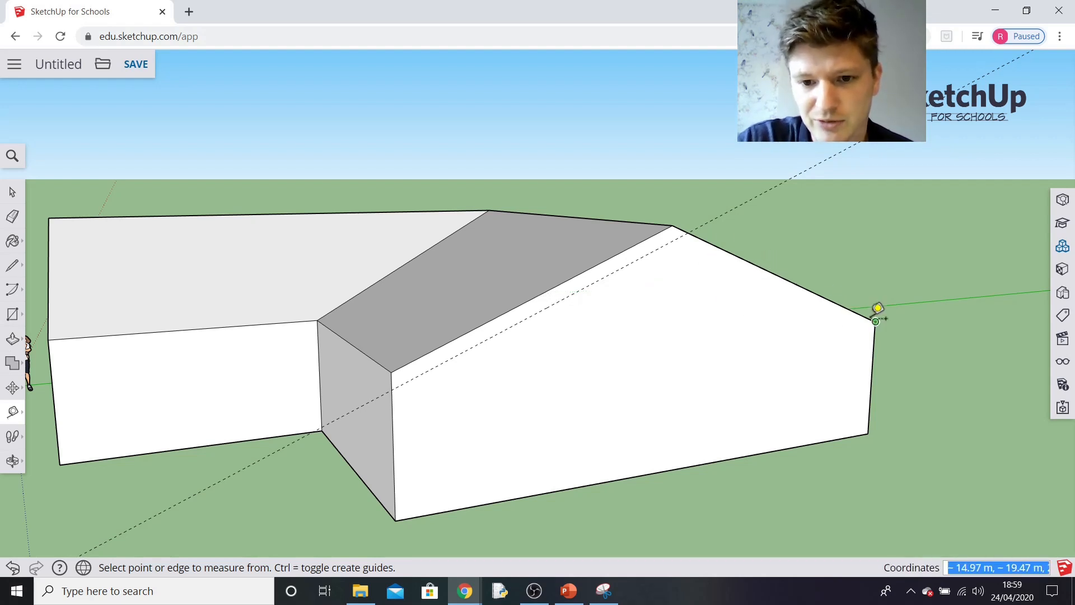
{"action": "left_click", "coordinate": [782, 276]}
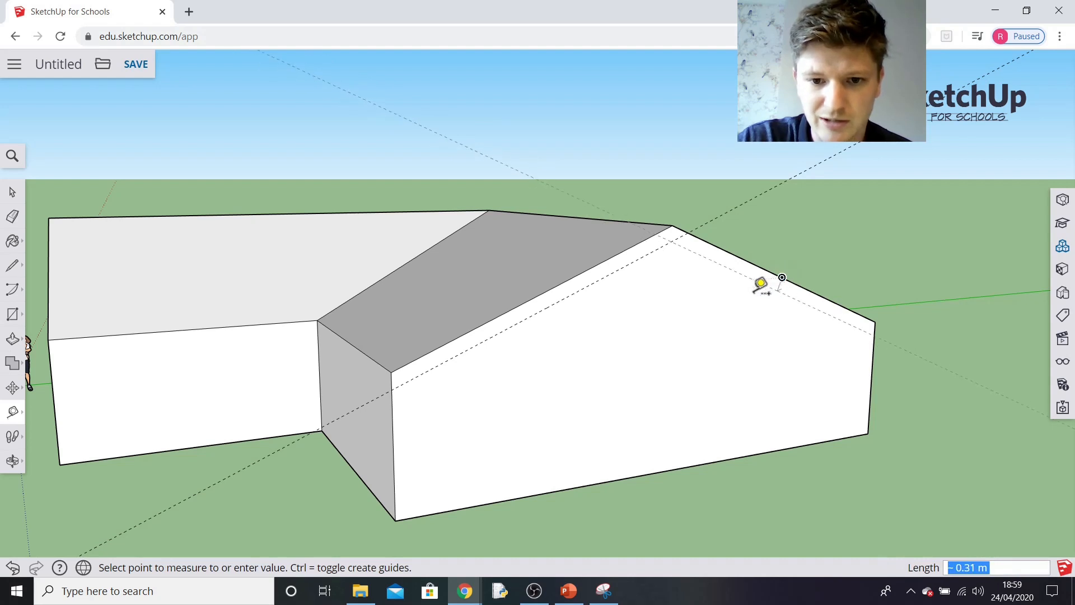
{"action": "type", "text": "0"}
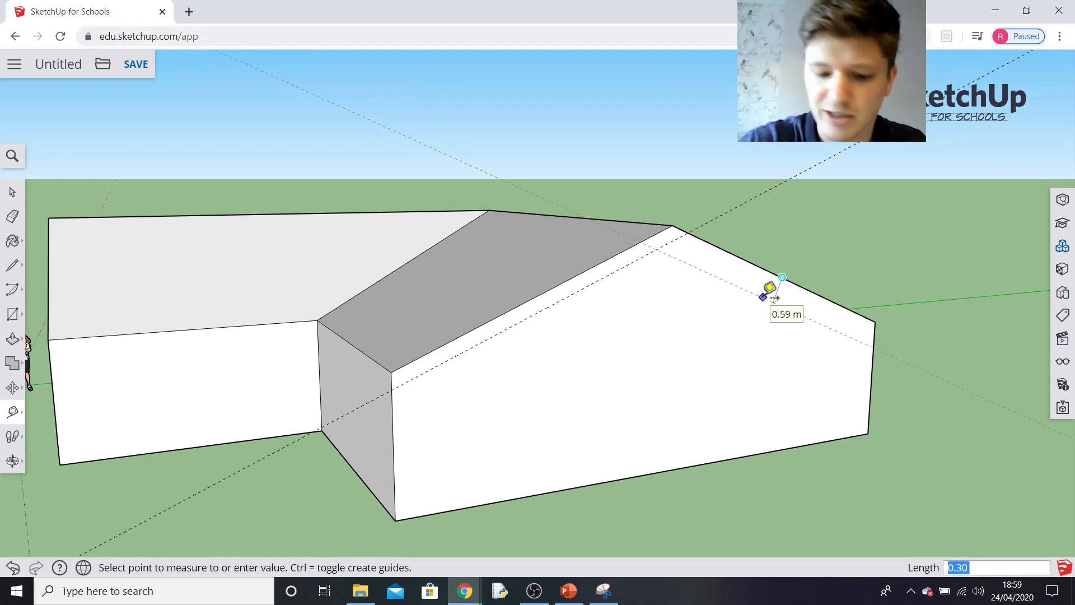
{"action": "key", "text": "Return"}
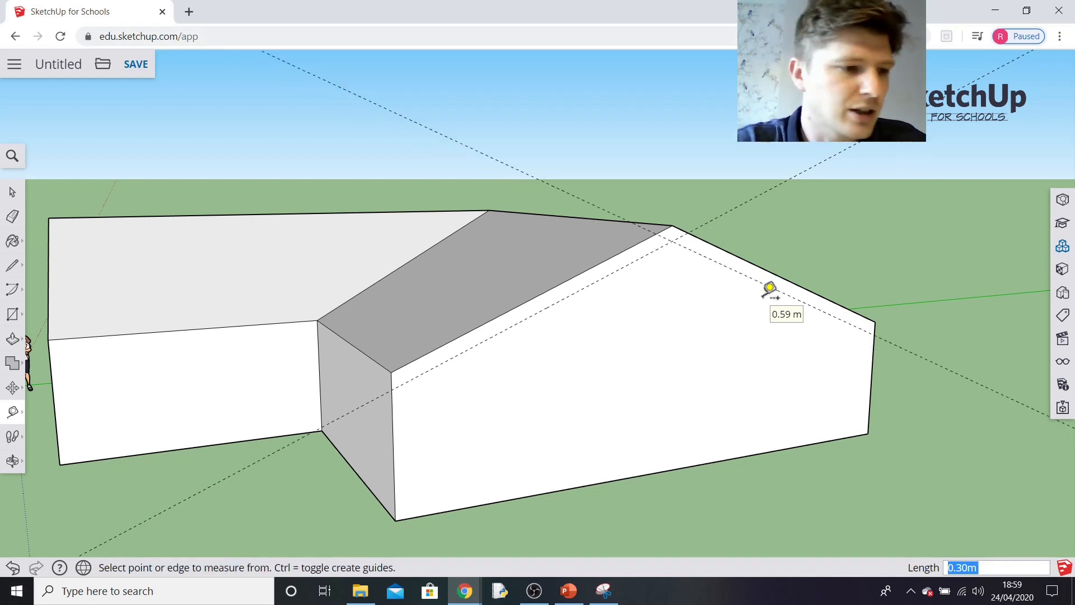
- Draw two connected lines along the guides on the gable face, from one wall edge through the guides' crossing to the other wall edge
{"action": "left_click", "coordinate": [11, 267]}
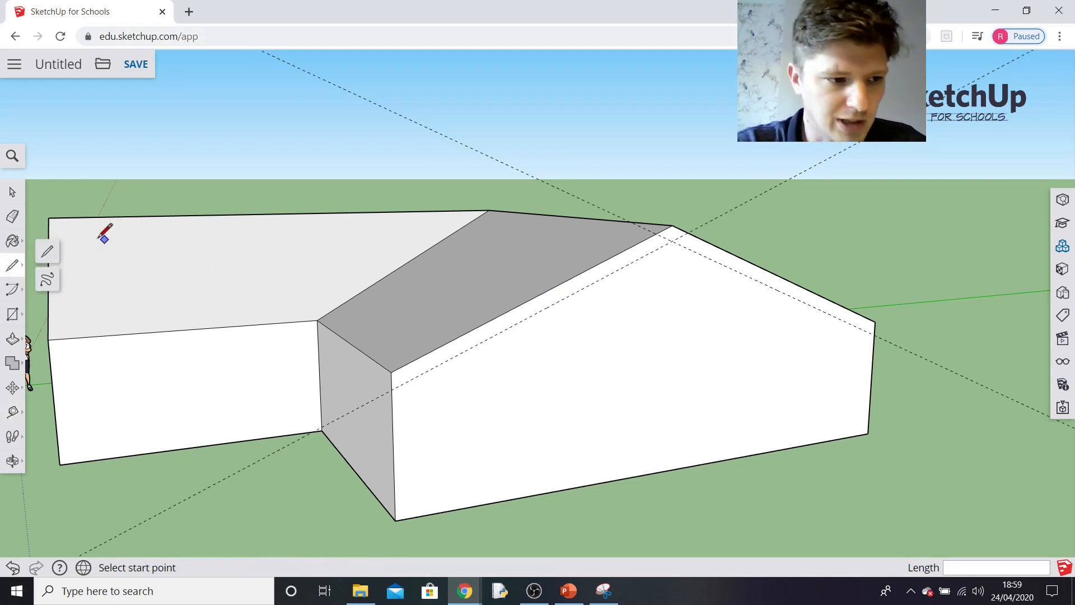
{"action": "left_click", "coordinate": [391, 389]}
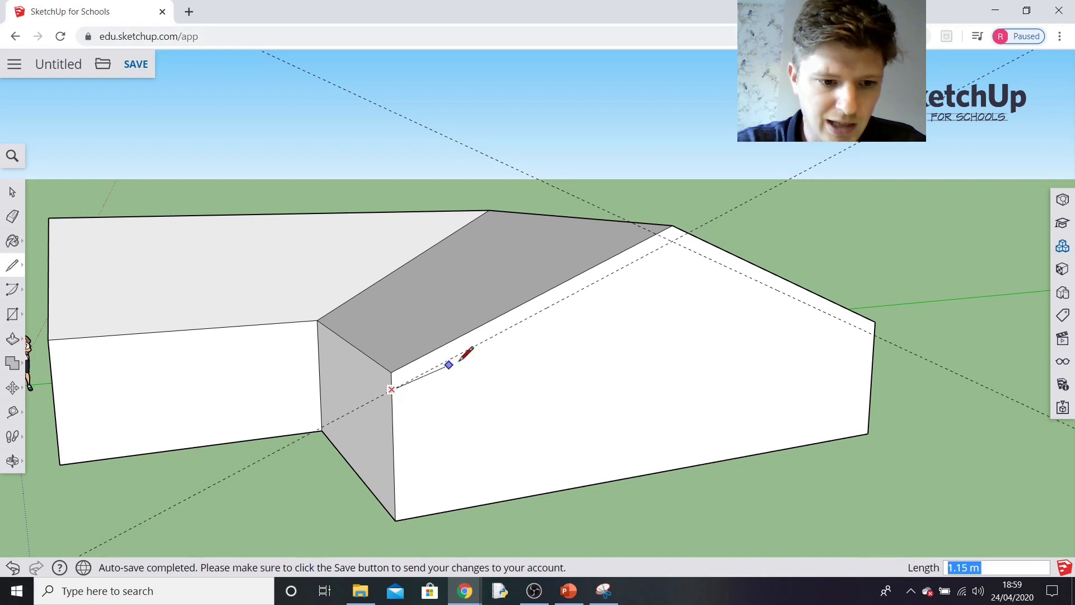
{"action": "left_click", "coordinate": [673, 241]}
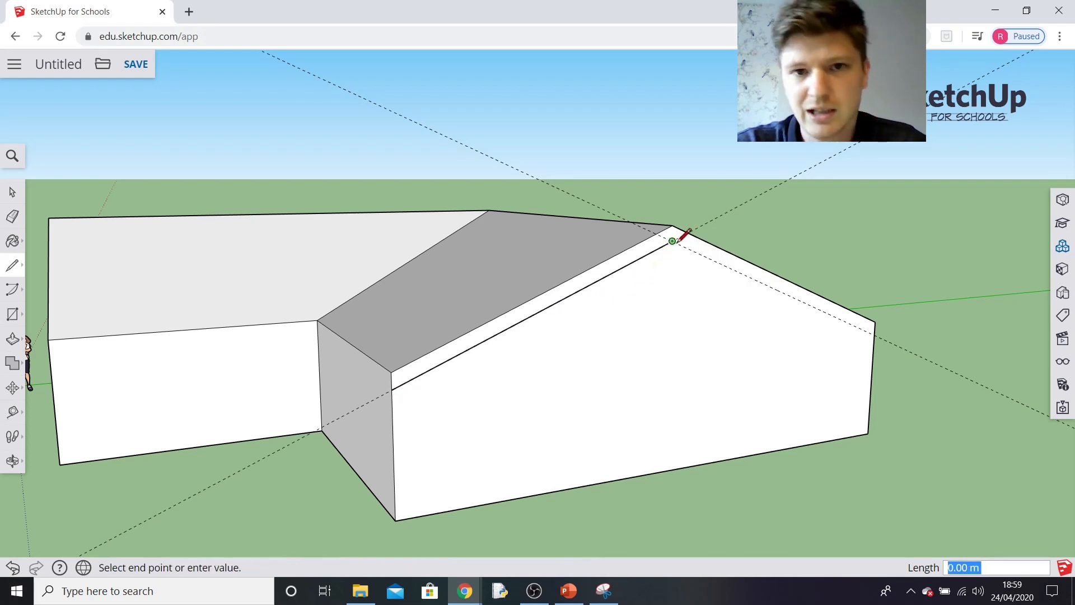
{"action": "left_click", "coordinate": [874, 334]}
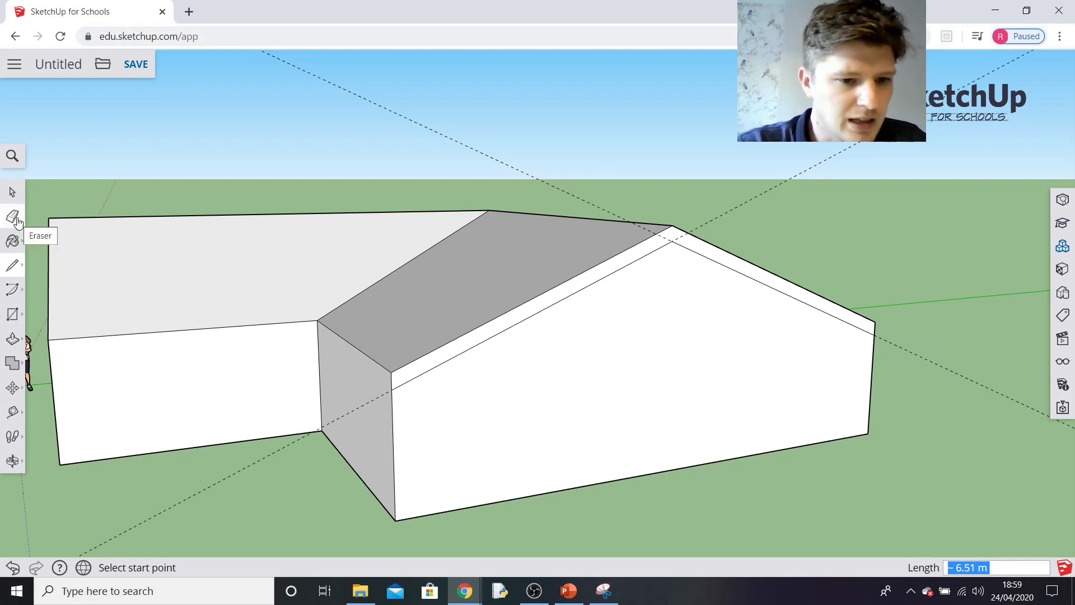
- Push/Pull the strip under the gable's roof edges outward by 0.20 m, and revise the overhang distance to 0.50 m
{"action": "left_click", "coordinate": [13, 339]}
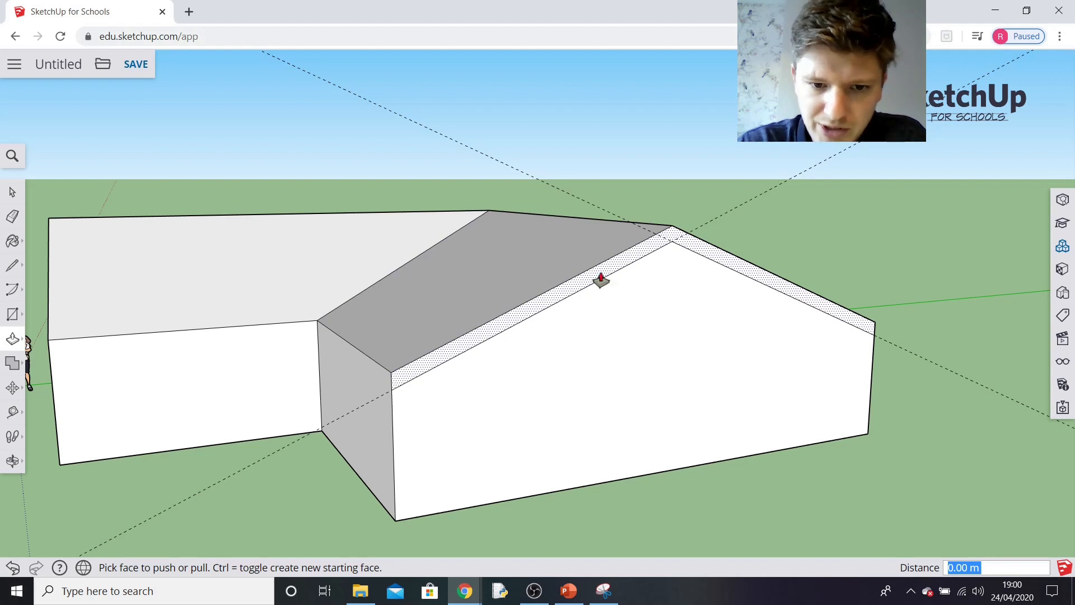
{"action": "left_click", "coordinate": [584, 289]}
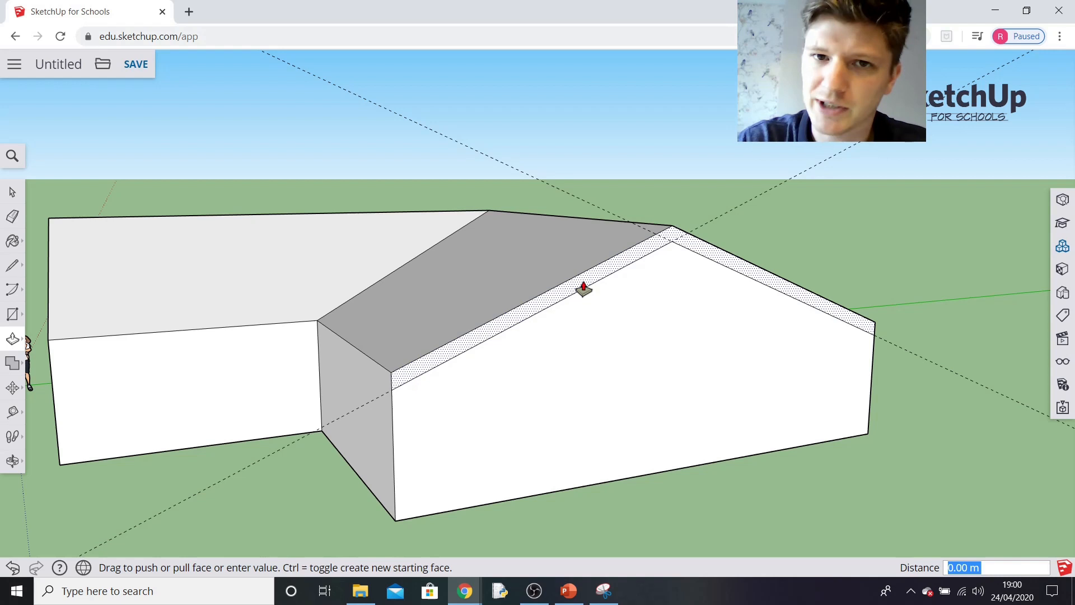
{"action": "type", "text": "0"}
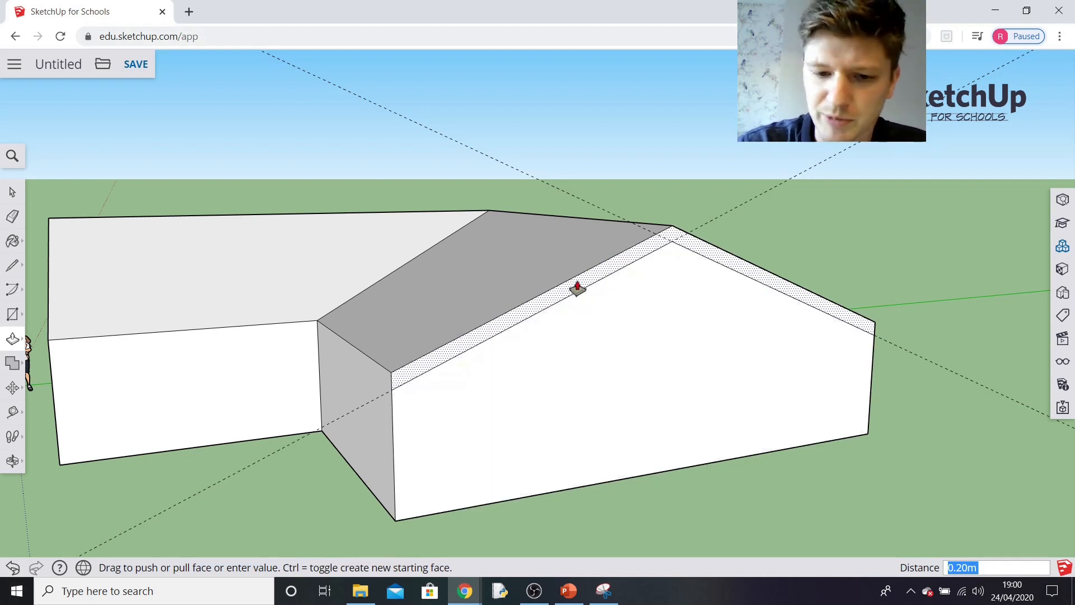
{"action": "left_click", "coordinate": [576, 289]}
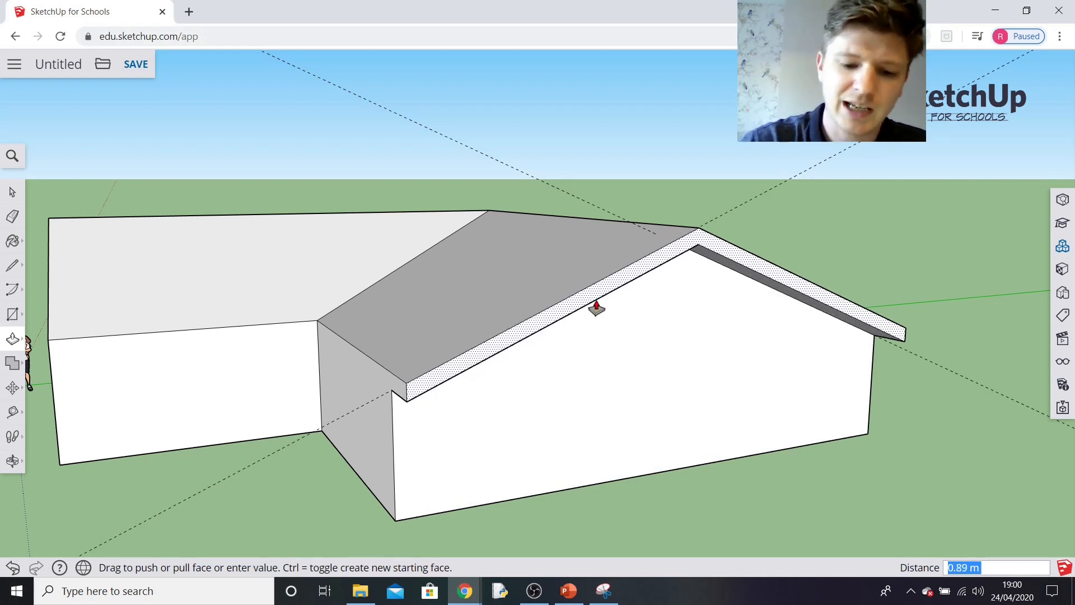
{"action": "type", "text": "0"}
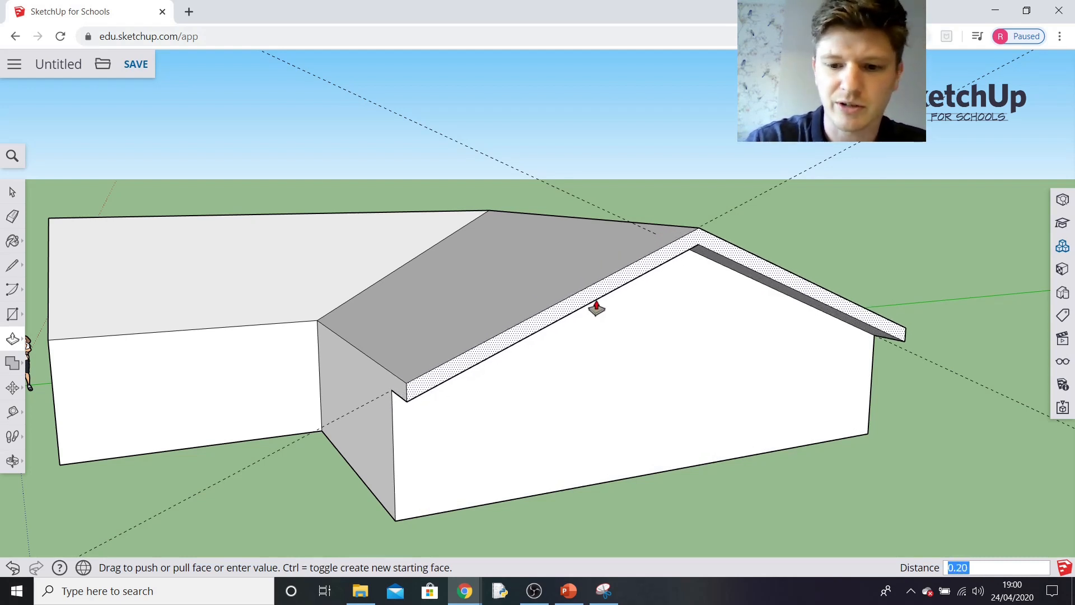
{"action": "key", "text": "Return"}
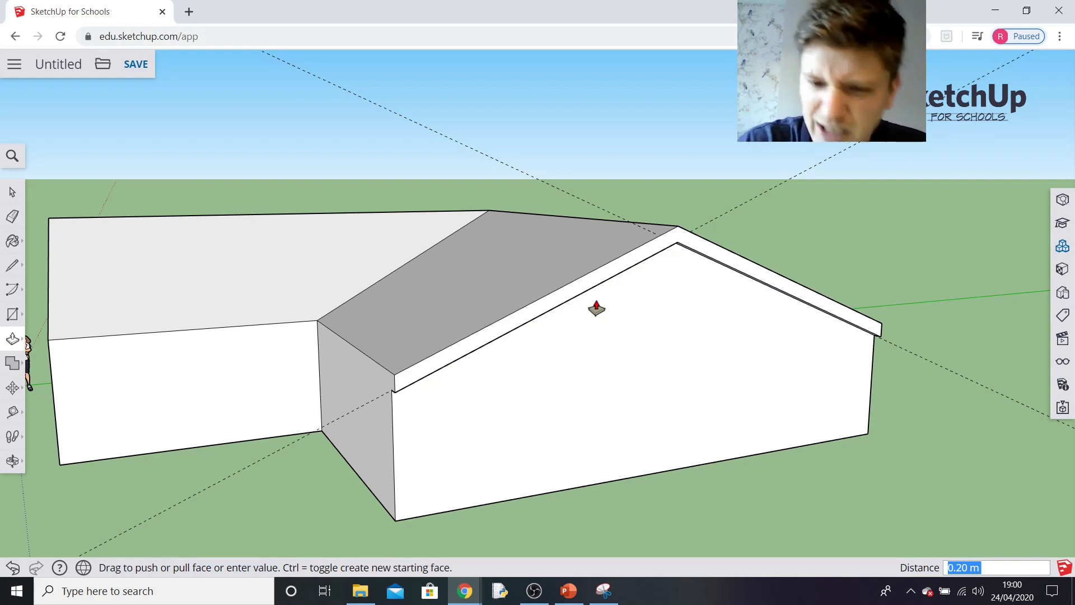
{"action": "type", "text": "0."}
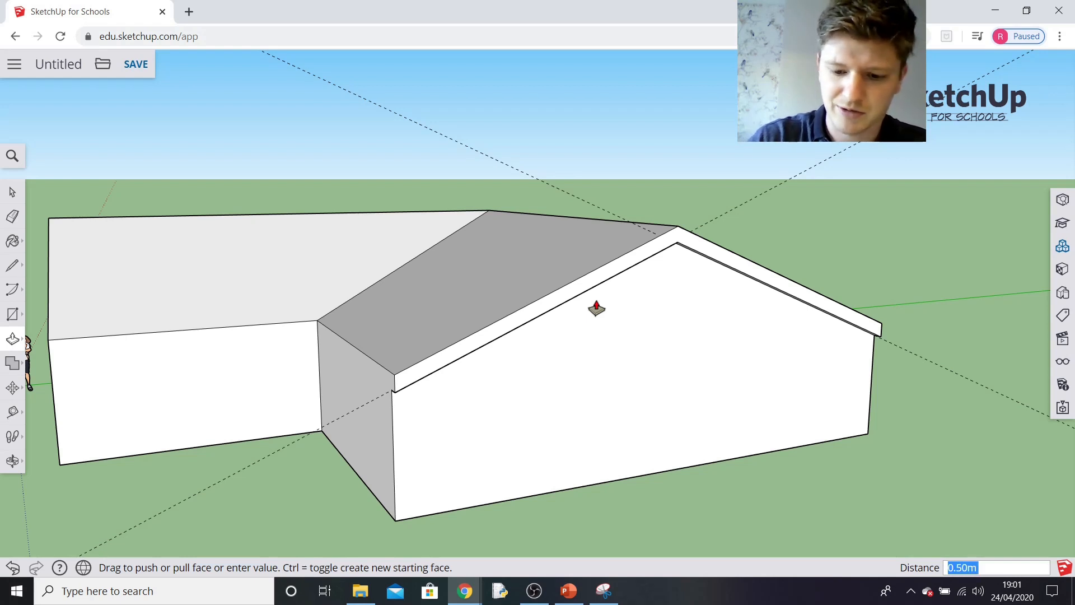
{"action": "key", "text": "Return"}
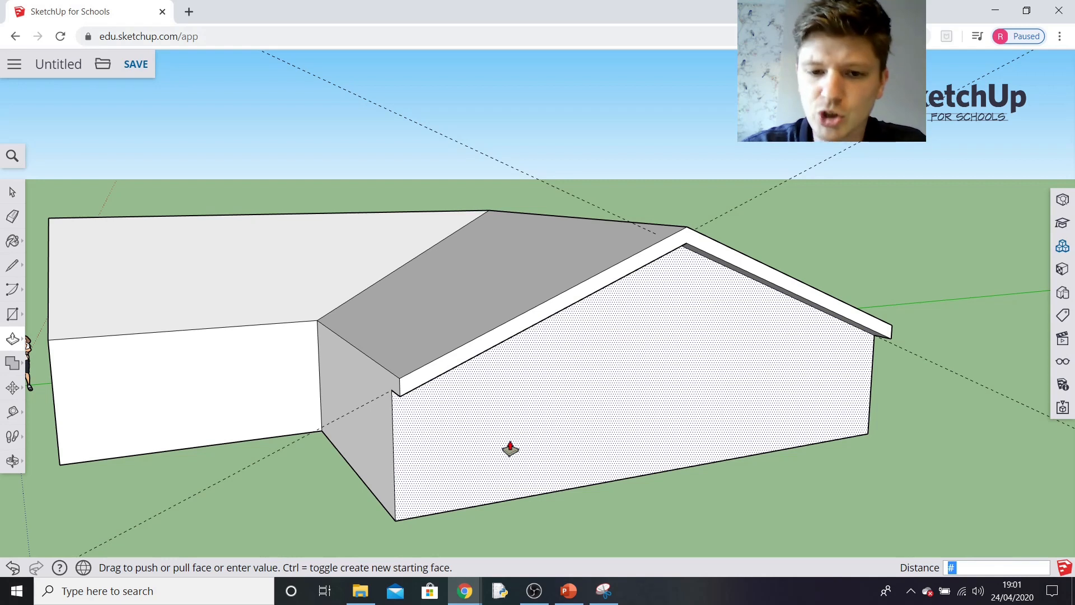
- Erase the guides and draw a line about 6.25 m long across the adjoining inner wall, from the overhang's lower corner to the L's inner corner
{"action": "left_click", "coordinate": [12, 220]}
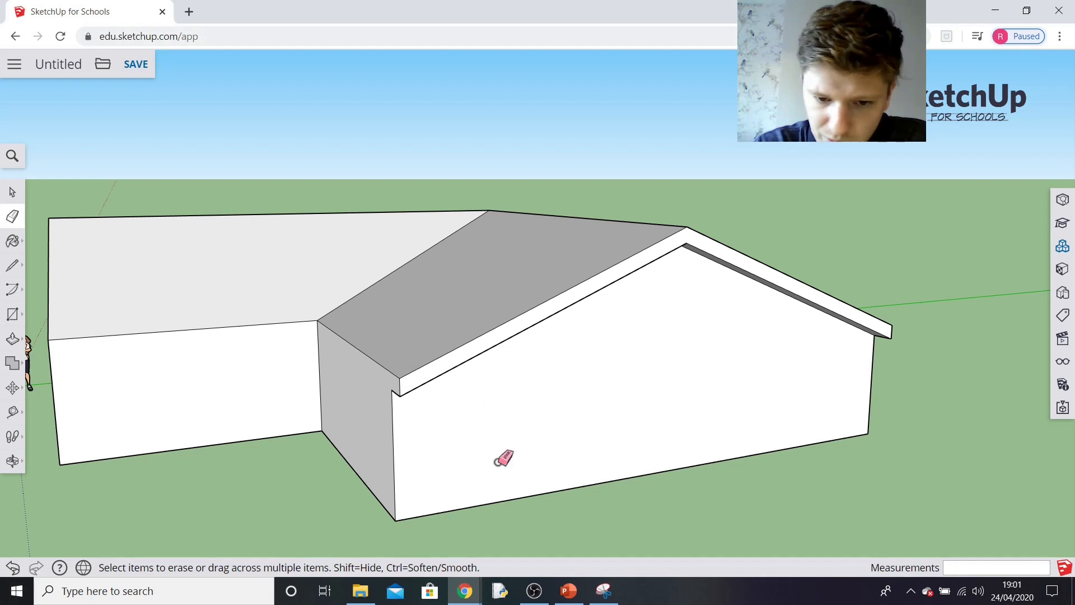
{"action": "mouse_move", "coordinate": [307, 442]}
{"action": "middle_mouse_down"}
{"action": "mouse_move", "coordinate": [449, 411]}
{"action": "mouse_move", "coordinate": [437, 408]}
{"action": "middle_mouse_up"}
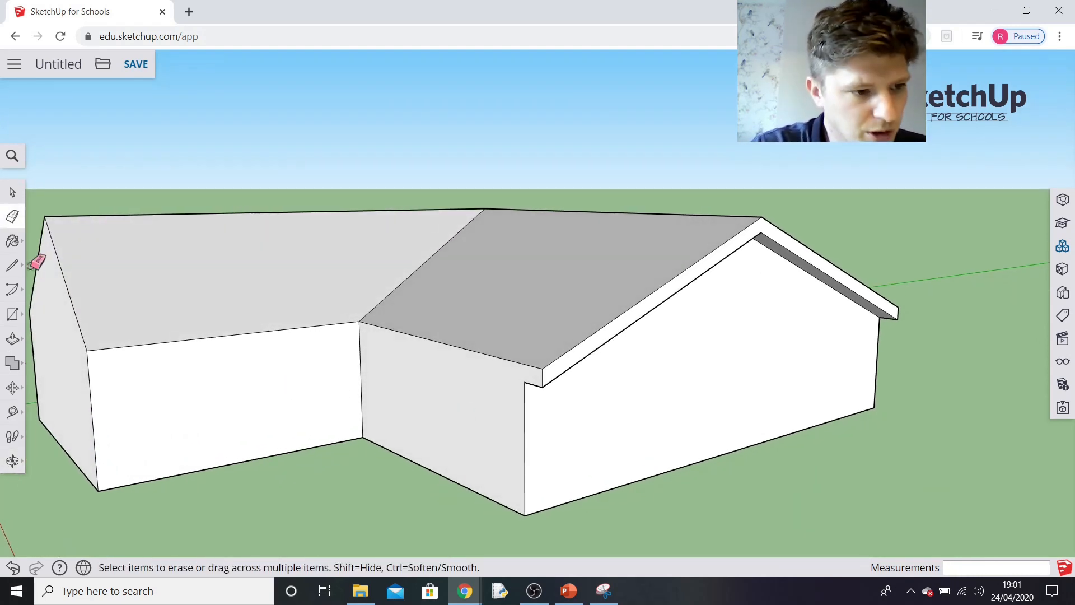
{"action": "left_click", "coordinate": [14, 267]}
{"action": "left_click", "coordinate": [524, 381]}
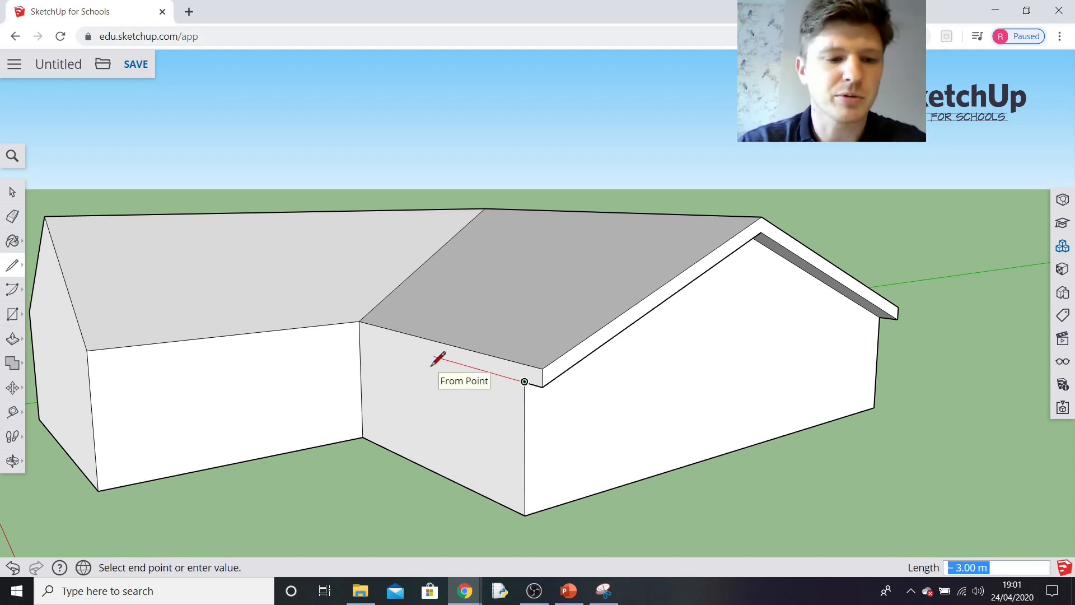
{"action": "left_click", "coordinate": [360, 334]}
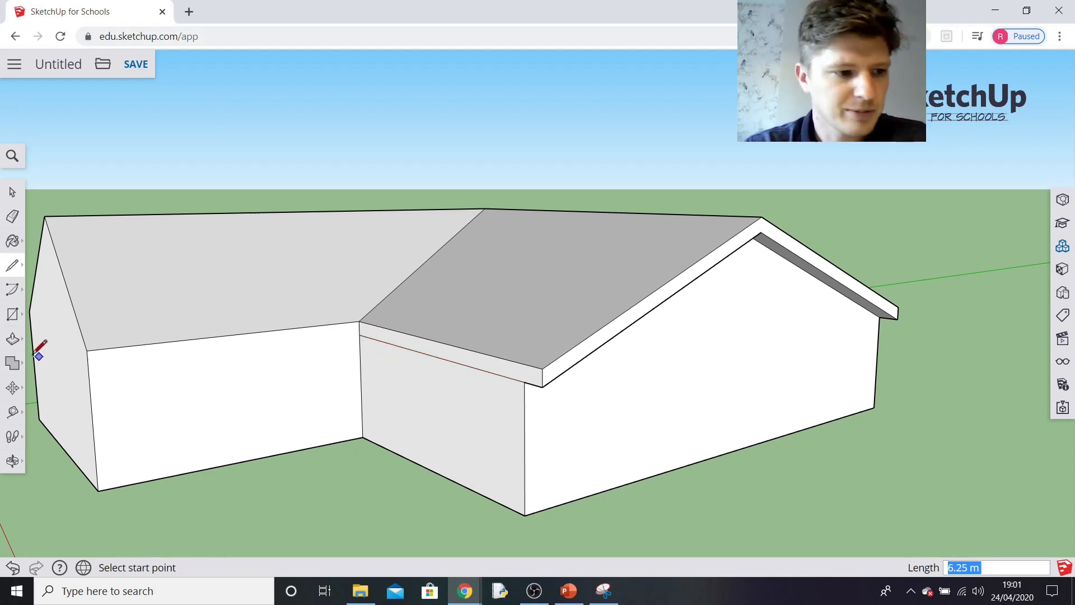
- Push/Pull the inner wall face below the new line inward by 0.50 m to form the eave overhang
{"action": "left_click", "coordinate": [13, 340]}
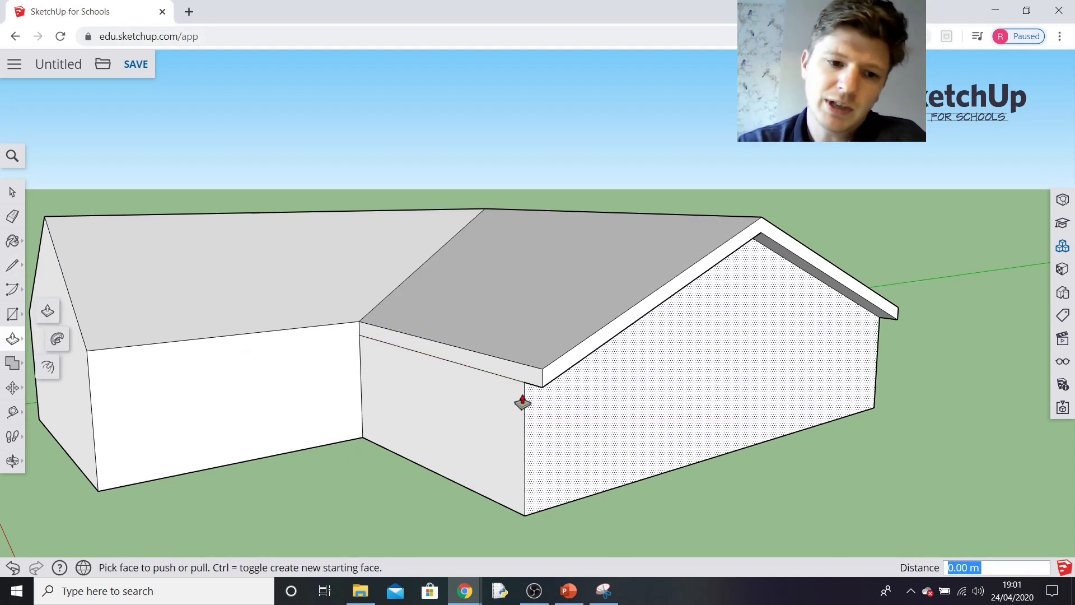
{"action": "mouse_move", "coordinate": [499, 376]}
{"action": "left_mouse_down"}
{"action": "mouse_move", "coordinate": [353, 428]}
{"action": "mouse_move", "coordinate": [427, 391]}
{"action": "mouse_move", "coordinate": [341, 418]}
{"action": "mouse_move", "coordinate": [502, 364]}
{"action": "mouse_move", "coordinate": [492, 367]}
{"action": "left_mouse_up"}
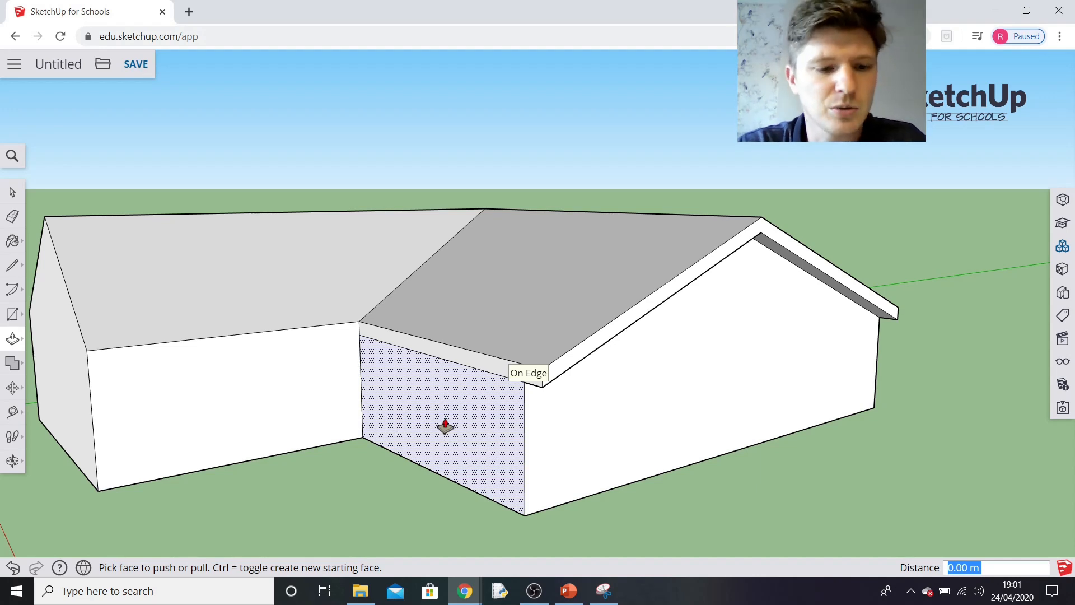
{"action": "mouse_move", "coordinate": [438, 421]}
{"action": "left_mouse_down"}
{"action": "mouse_move", "coordinate": [450, 415]}
{"action": "mouse_move", "coordinate": [415, 444]}
{"action": "mouse_move", "coordinate": [472, 410]}
{"action": "mouse_move", "coordinate": [451, 425]}
{"action": "mouse_move", "coordinate": [463, 425]}
{"action": "left_mouse_up"}
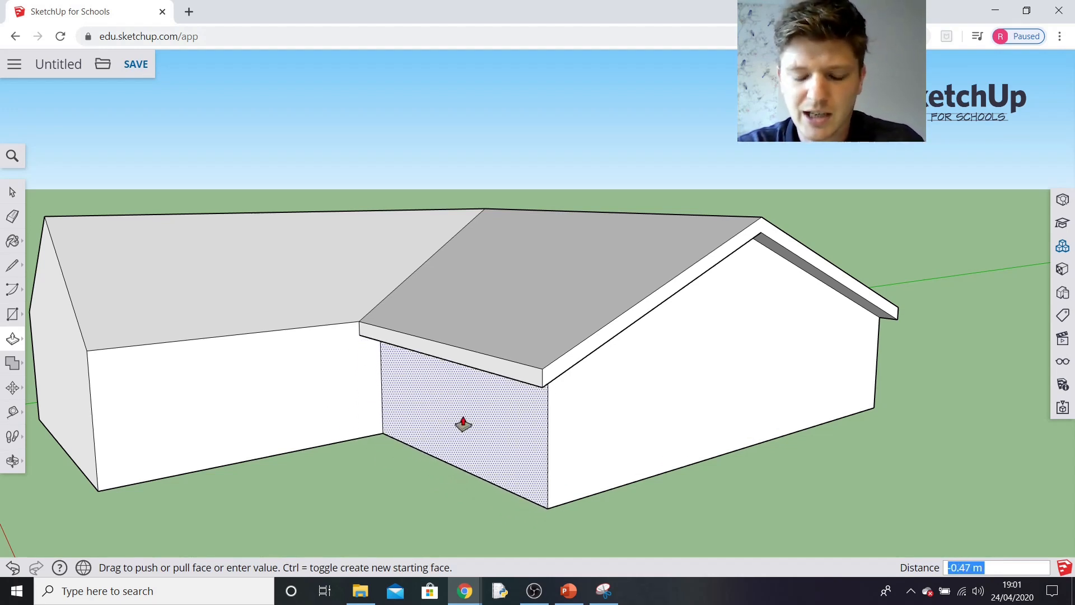
{"action": "type", "text": "0.50m"}
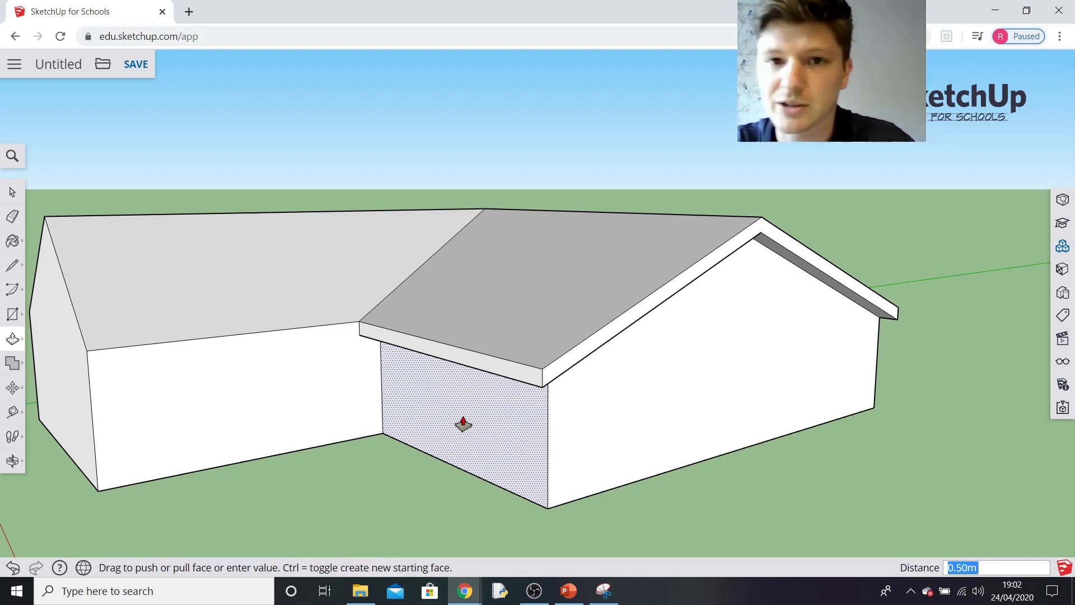
{"action": "key", "text": "Return"}
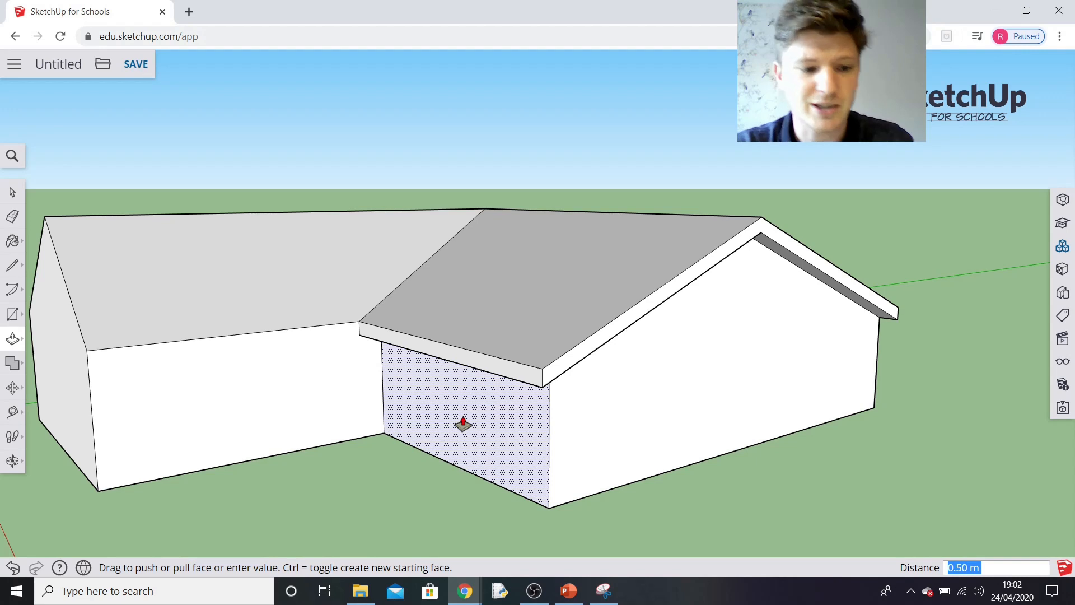
- Place guides 0.30 m below and parallel to both sloping roof edges on the other wing's gable face
{"action": "mouse_move", "coordinate": [317, 508]}
{"action": "middle_mouse_down"}
{"action": "mouse_move", "coordinate": [365, 499]}
{"action": "mouse_move", "coordinate": [343, 520]}
{"action": "mouse_move", "coordinate": [403, 472]}
{"action": "mouse_move", "coordinate": [547, 473]}
{"action": "mouse_move", "coordinate": [485, 486]}
{"action": "mouse_move", "coordinate": [599, 487]}
{"action": "middle_mouse_up"}
{"action": "middle_click_drag", "start_coordinate": [322, 403], "coordinate": [392, 389]}
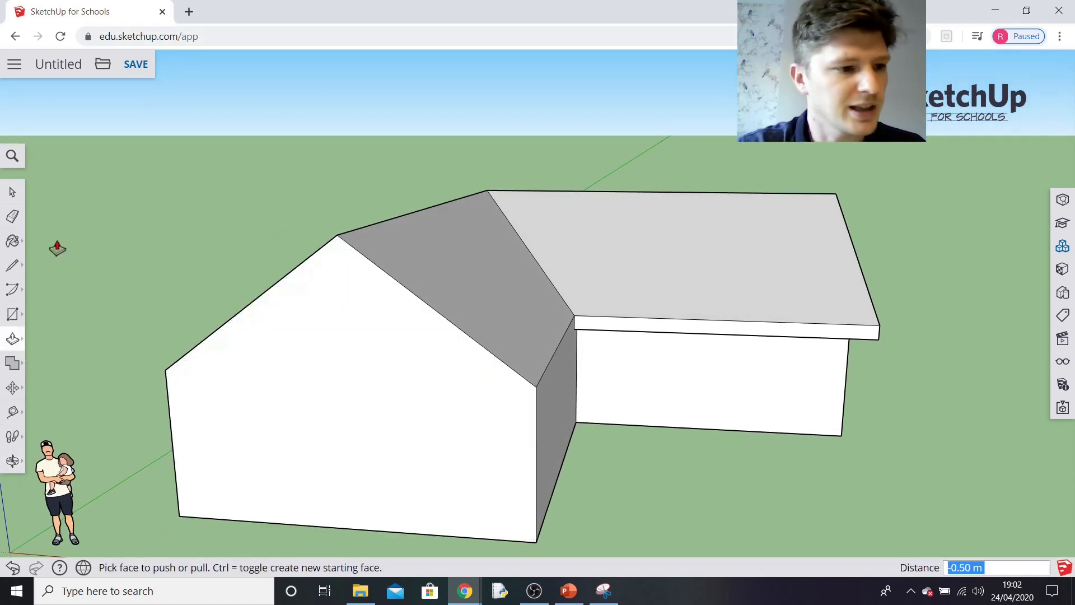
{"action": "left_click", "coordinate": [14, 267]}
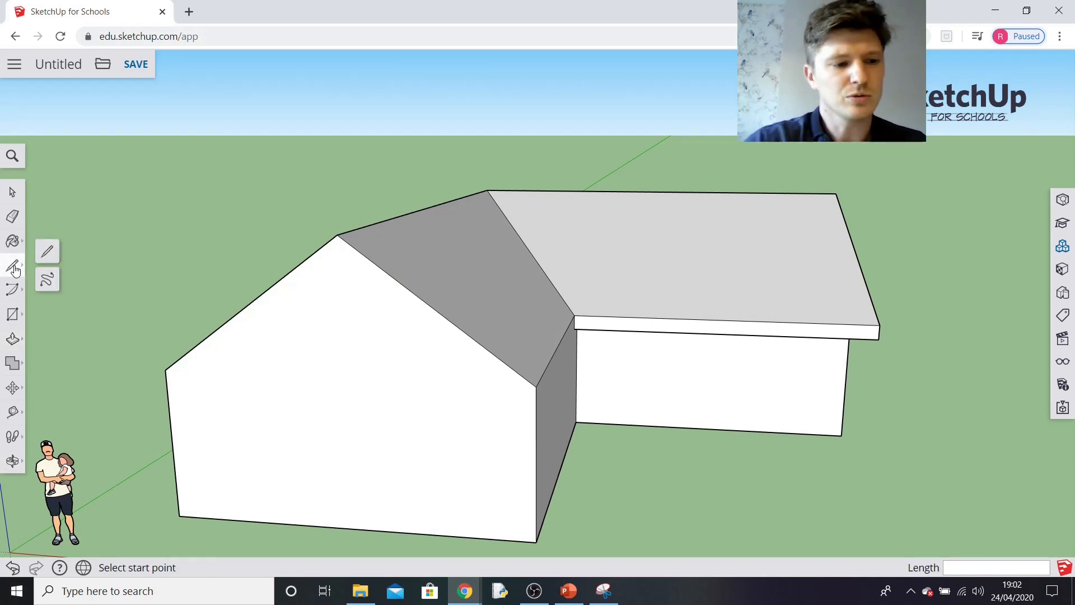
{"action": "left_click", "coordinate": [12, 414]}
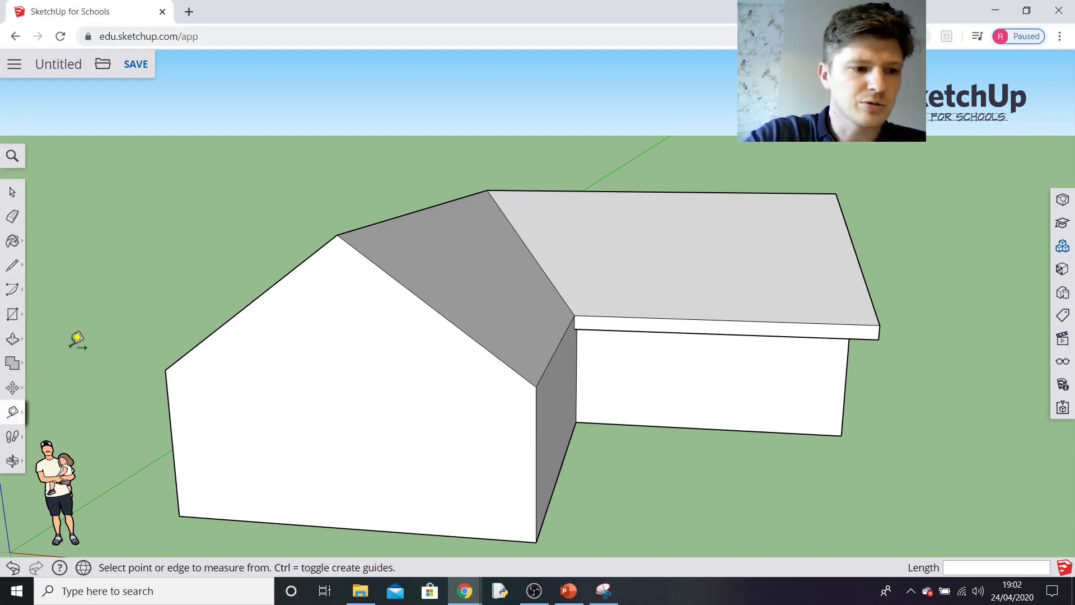
{"action": "left_click", "coordinate": [249, 303]}
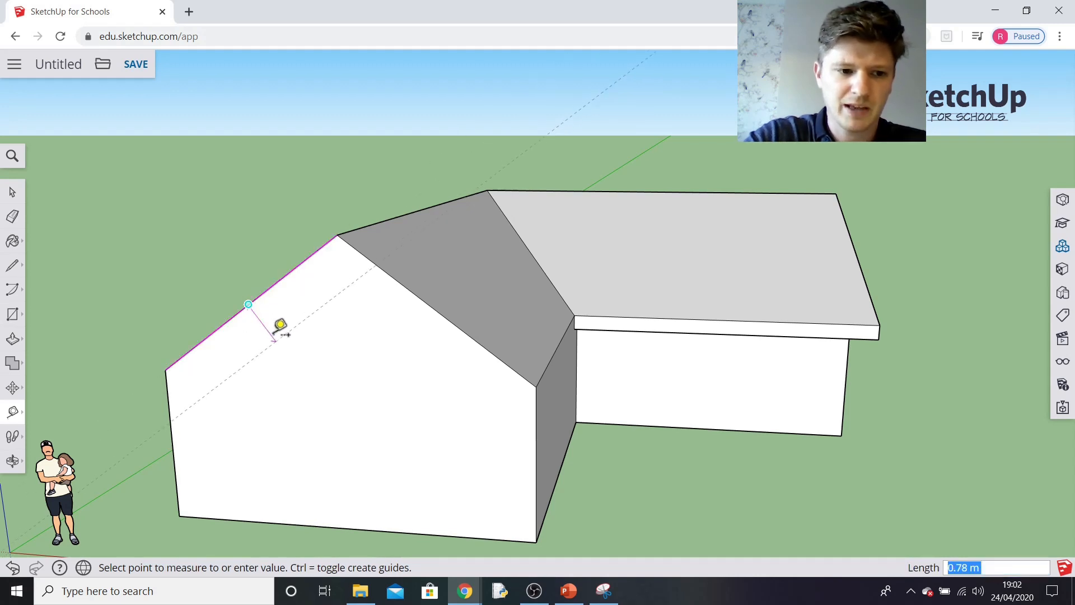
{"action": "type", "text": "0"}
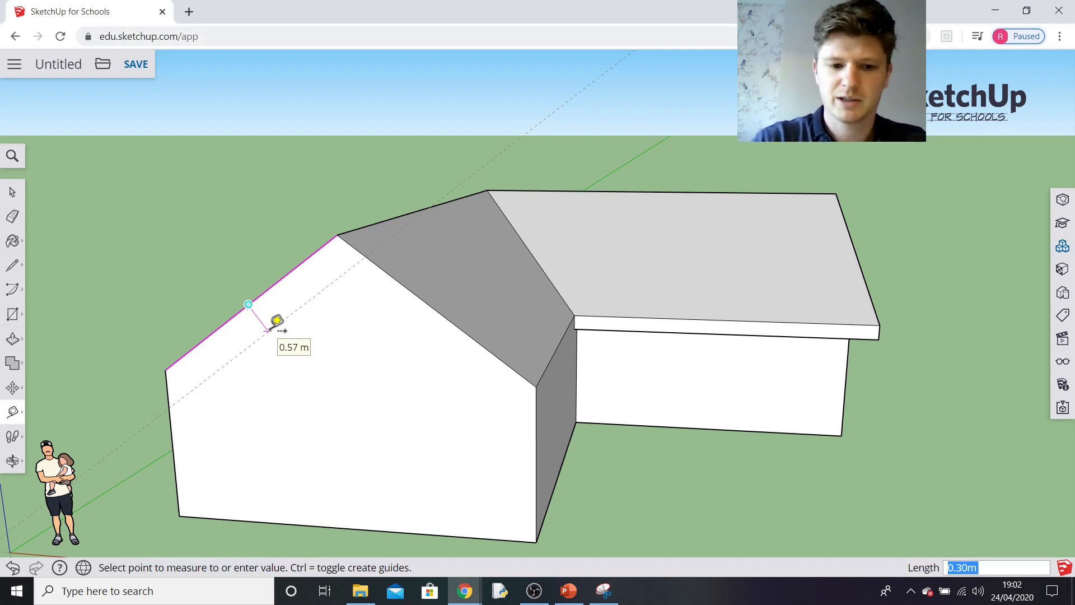
{"action": "key", "text": "Return"}
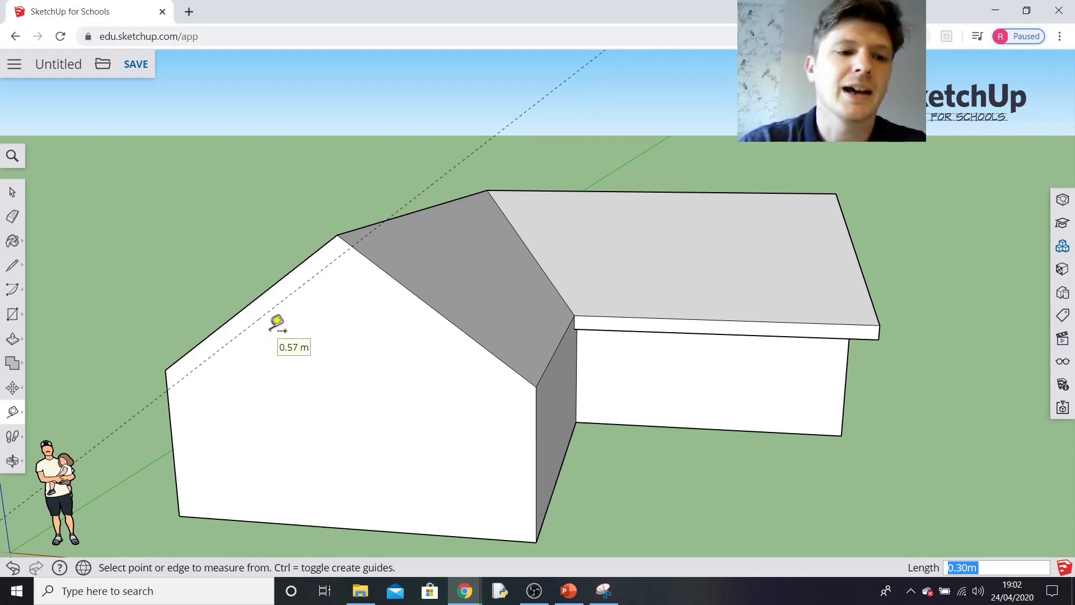
{"action": "left_click", "coordinate": [436, 310]}
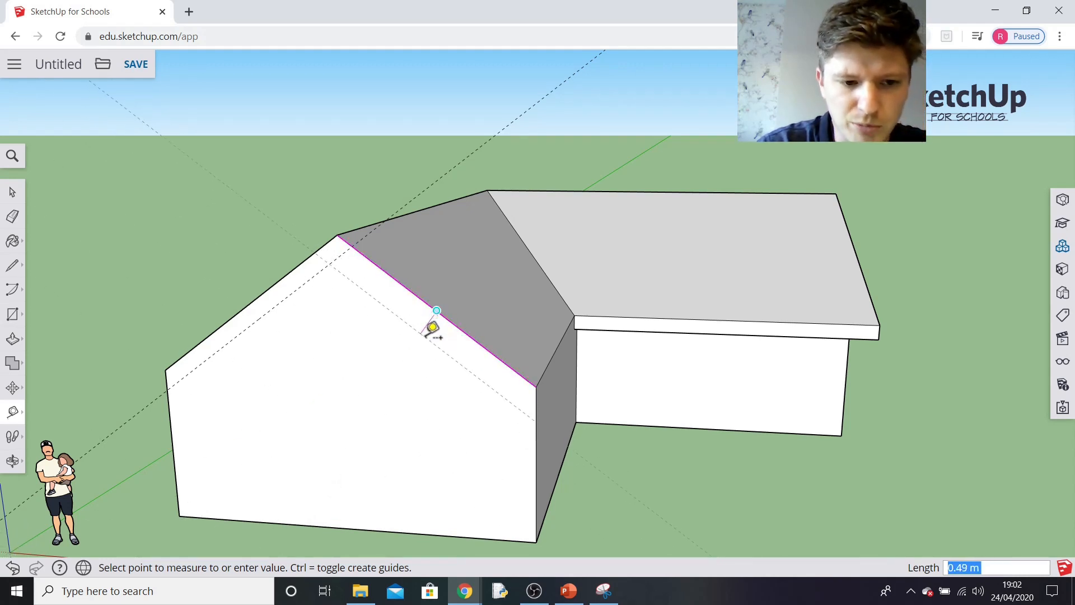
{"action": "type", "text": "0."}
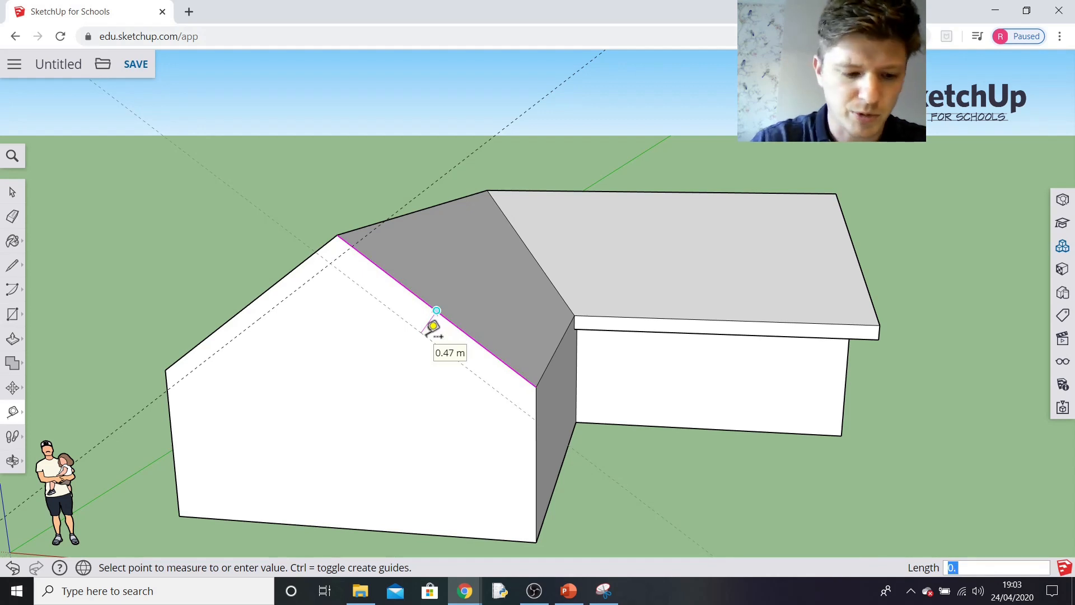
{"action": "key", "text": "Return"}
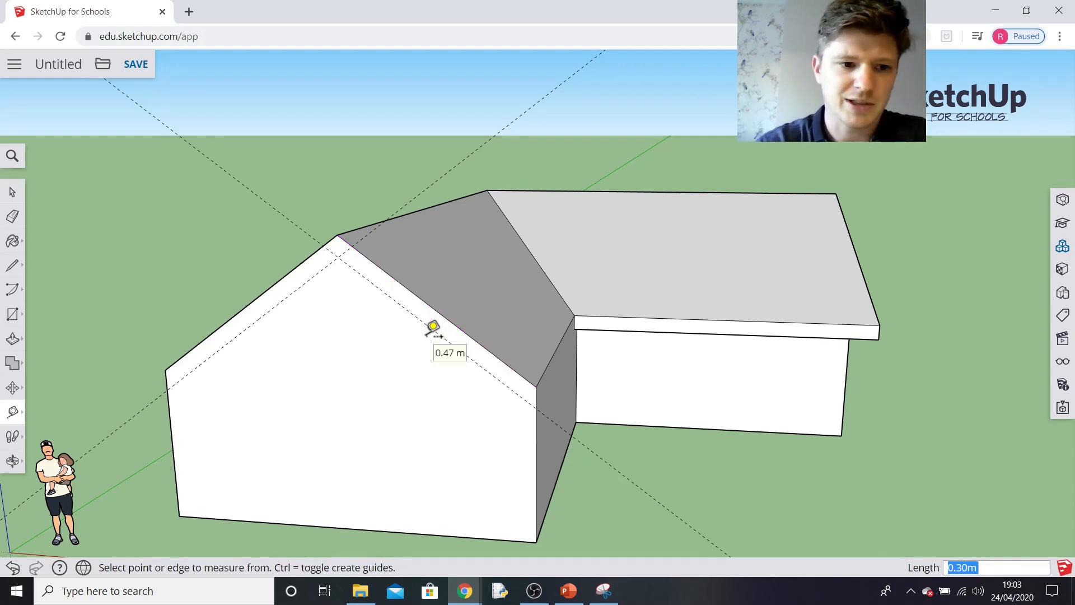
- Draw two connected lines along the guides on this gable, from one wall edge through the guides' crossing to the other wall edge
{"action": "left_click", "coordinate": [12, 268]}
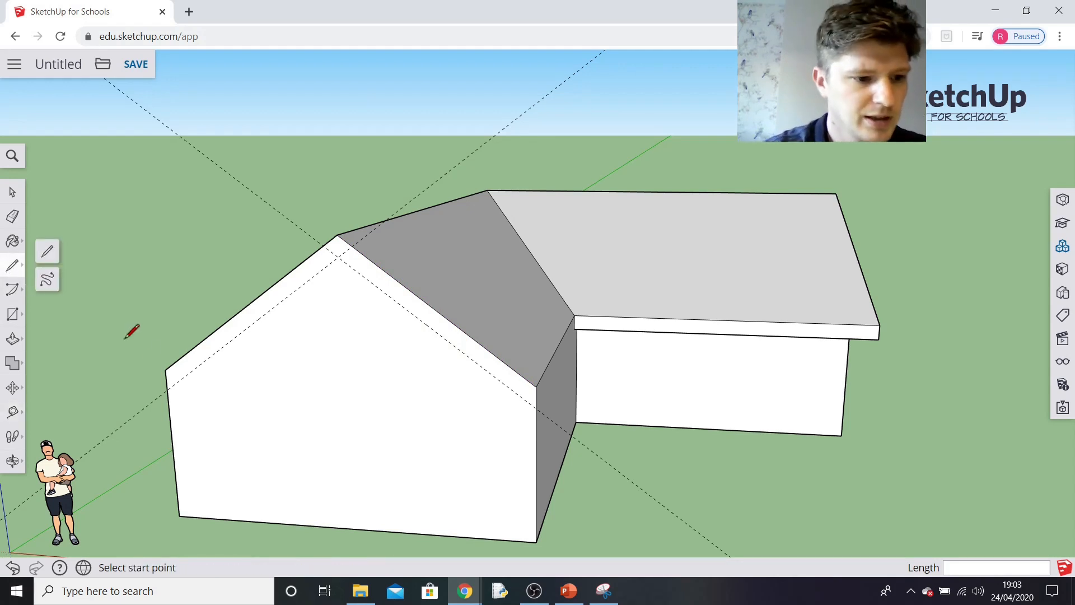
{"action": "left_click", "coordinate": [168, 389]}
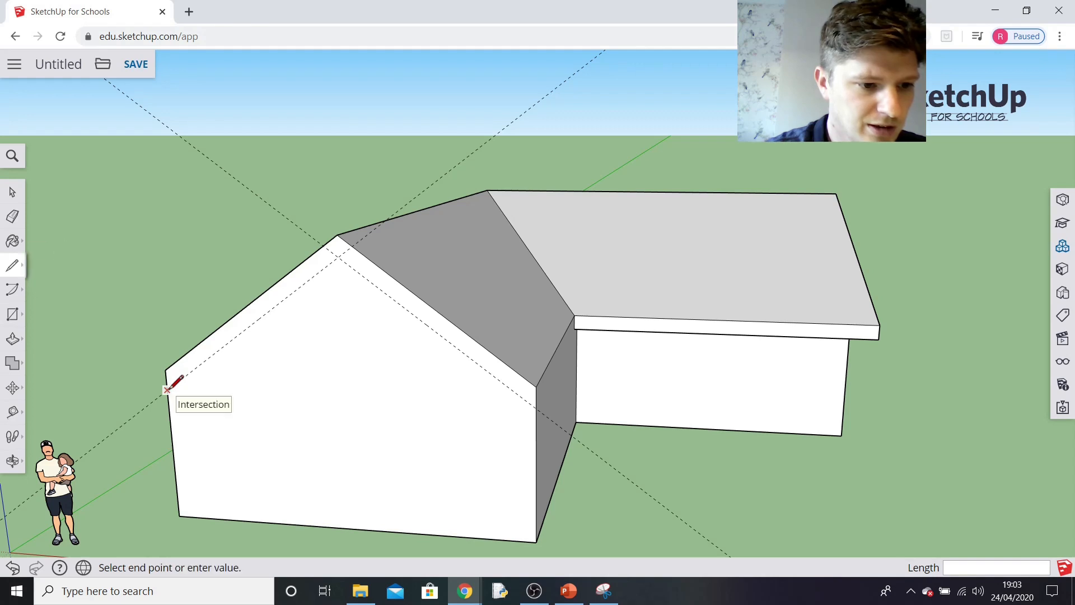
{"action": "left_click", "coordinate": [338, 256]}
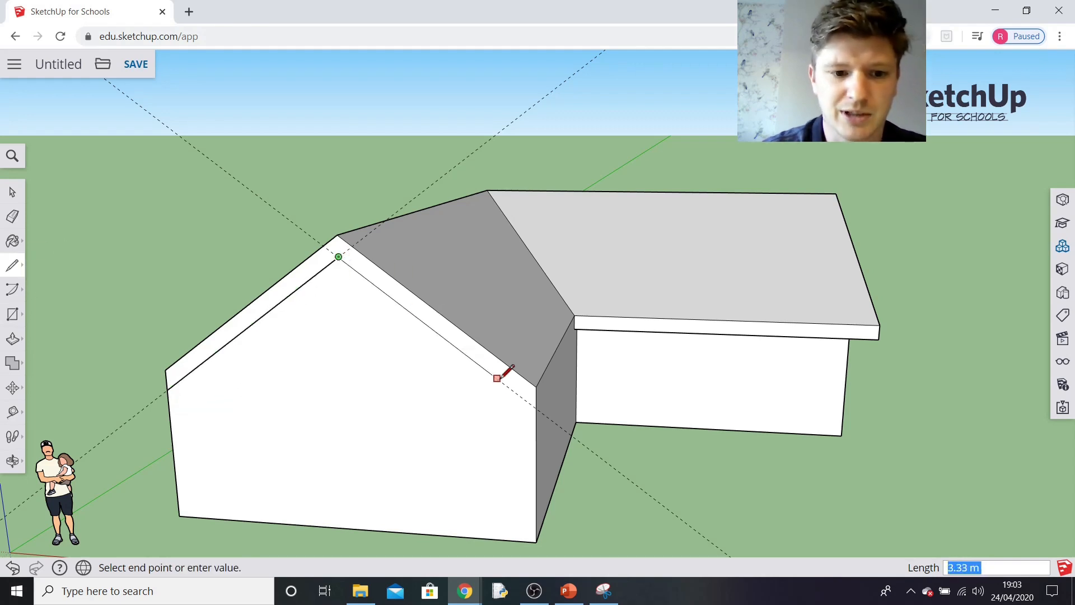
{"action": "left_click", "coordinate": [537, 407]}
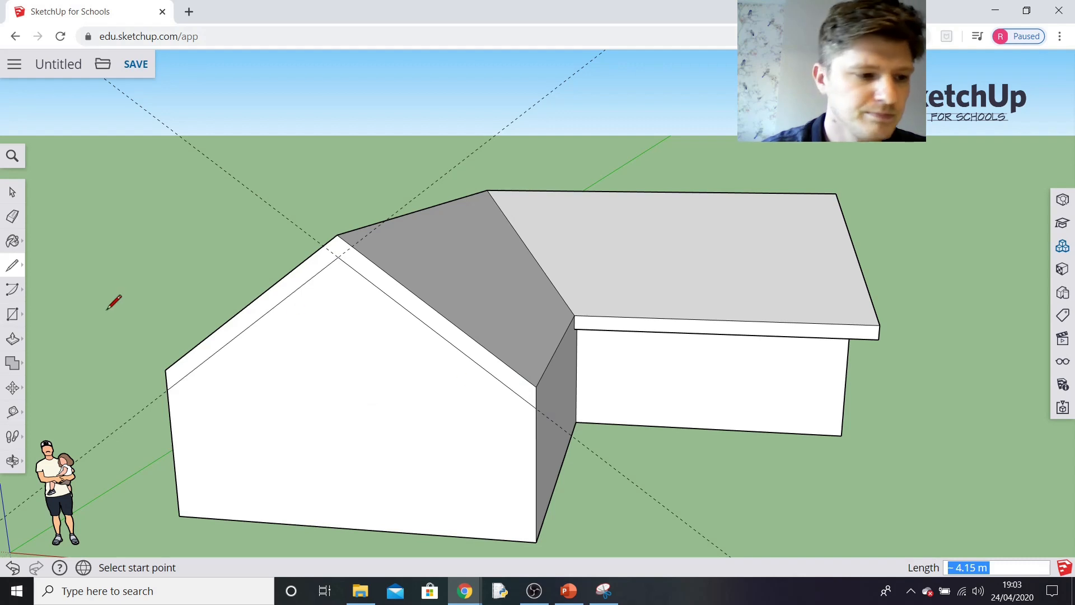
- Push/Pull the strip under this gable's roof edges outward by 0.50 m
{"action": "left_click", "coordinate": [12, 338]}
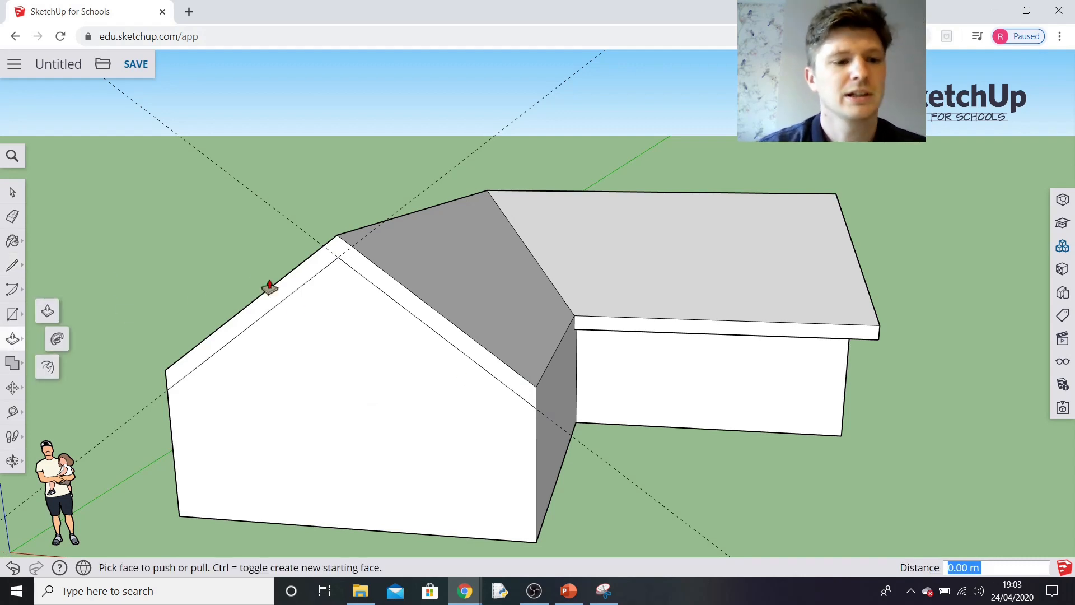
{"action": "left_click", "coordinate": [415, 305]}
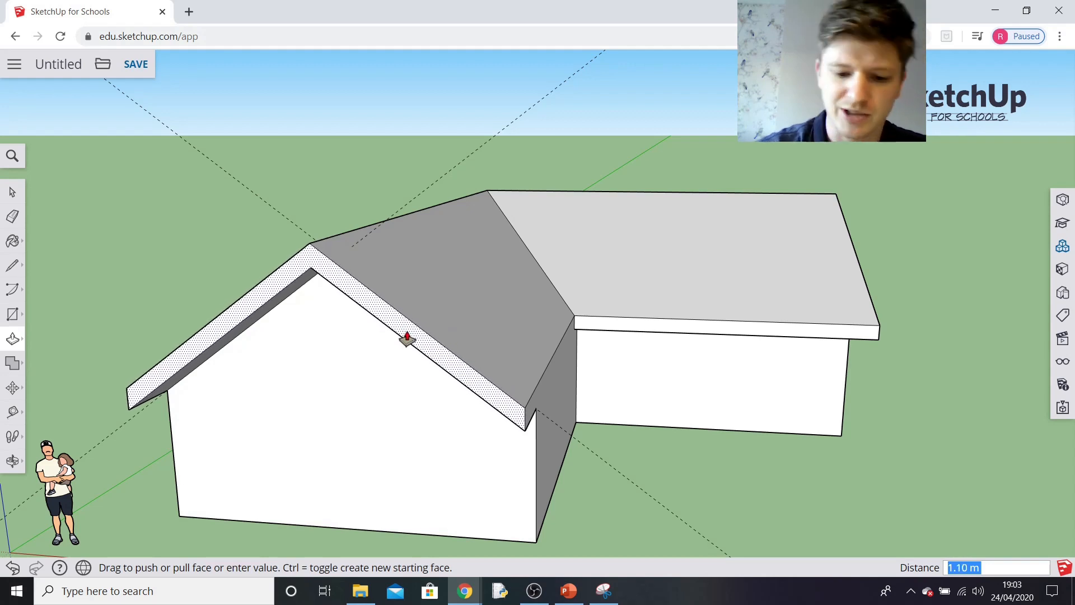
{"action": "type", "text": "0"}
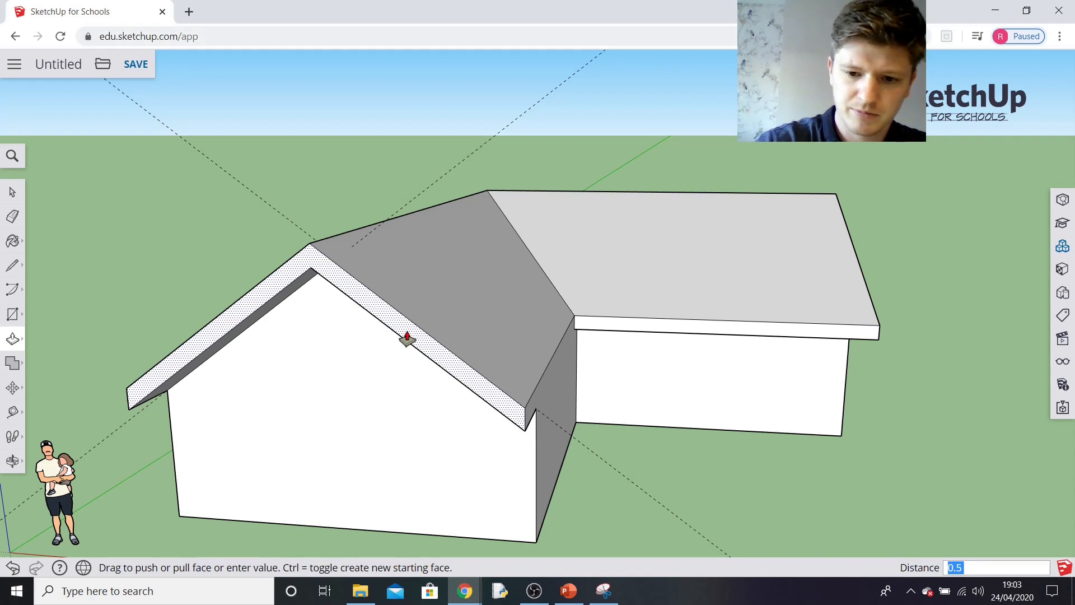
{"action": "key", "text": "Return"}
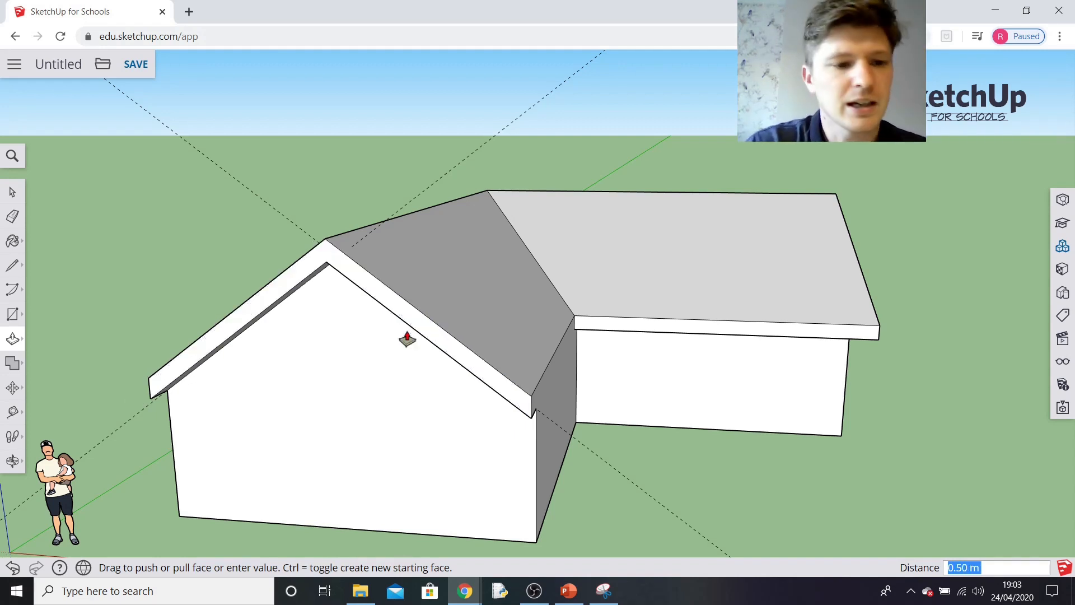
- Erase both guides and draw a line about 5.72 m long across this wing's inner wall, from the overhang to the L's inner corner
{"action": "left_click", "coordinate": [13, 216]}
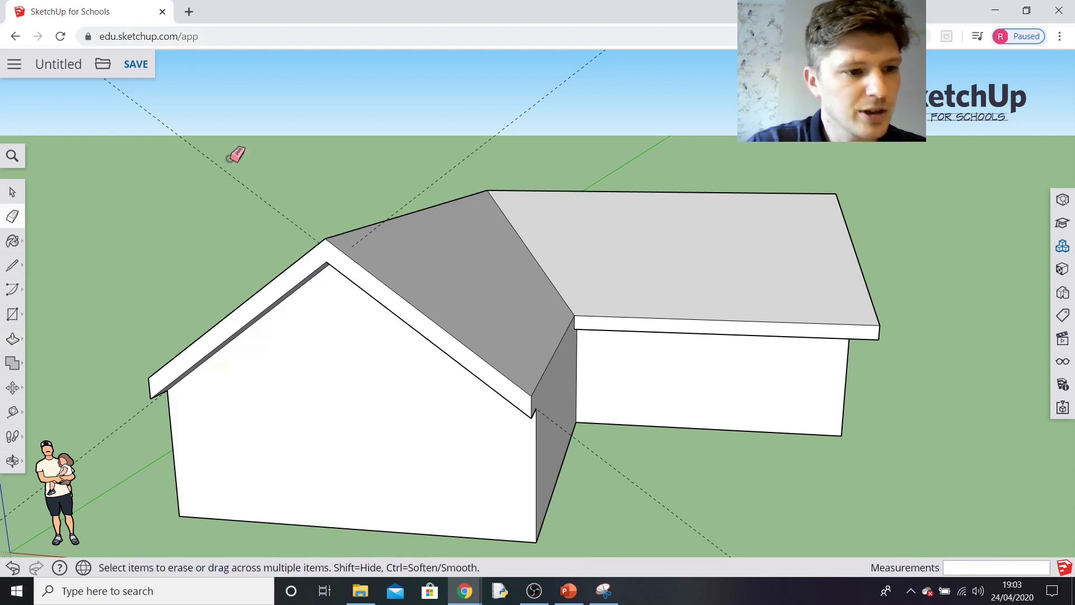
{"action": "left_click", "coordinate": [219, 165]}
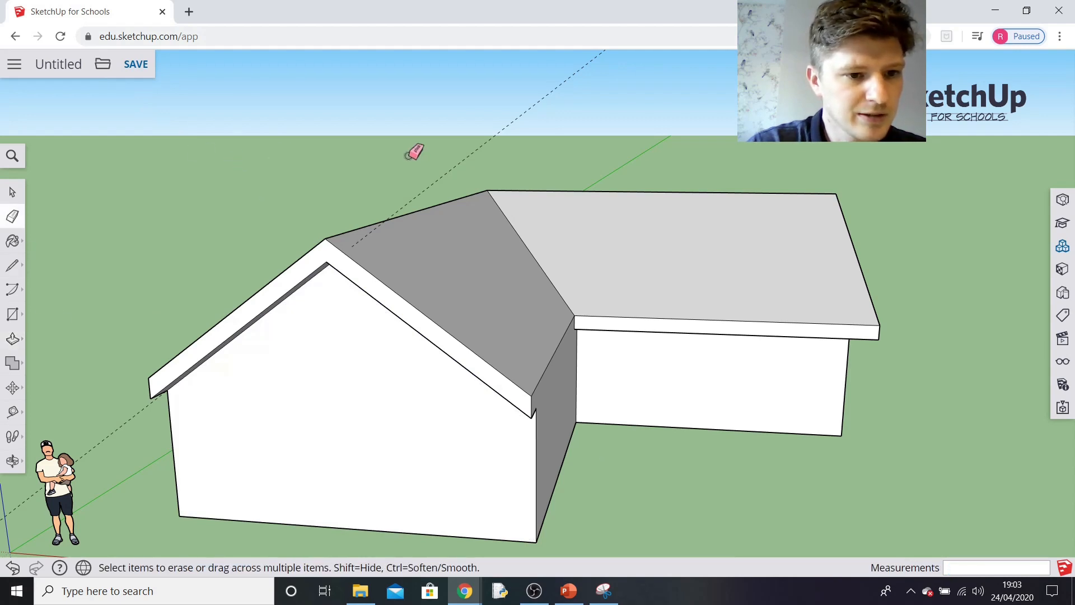
{"action": "left_click", "coordinate": [445, 174]}
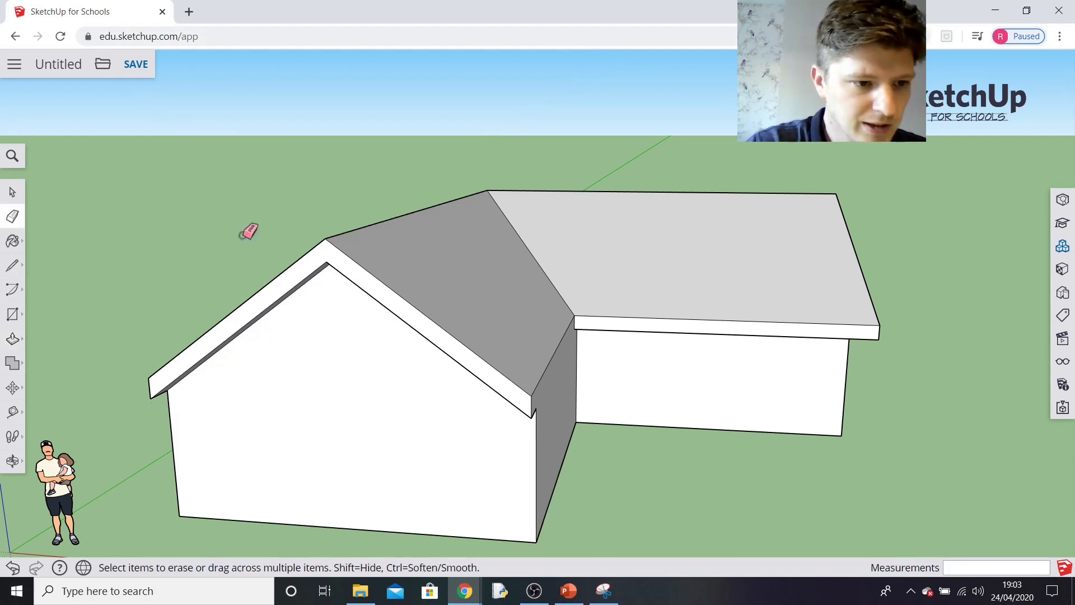
{"action": "left_click", "coordinate": [14, 267]}
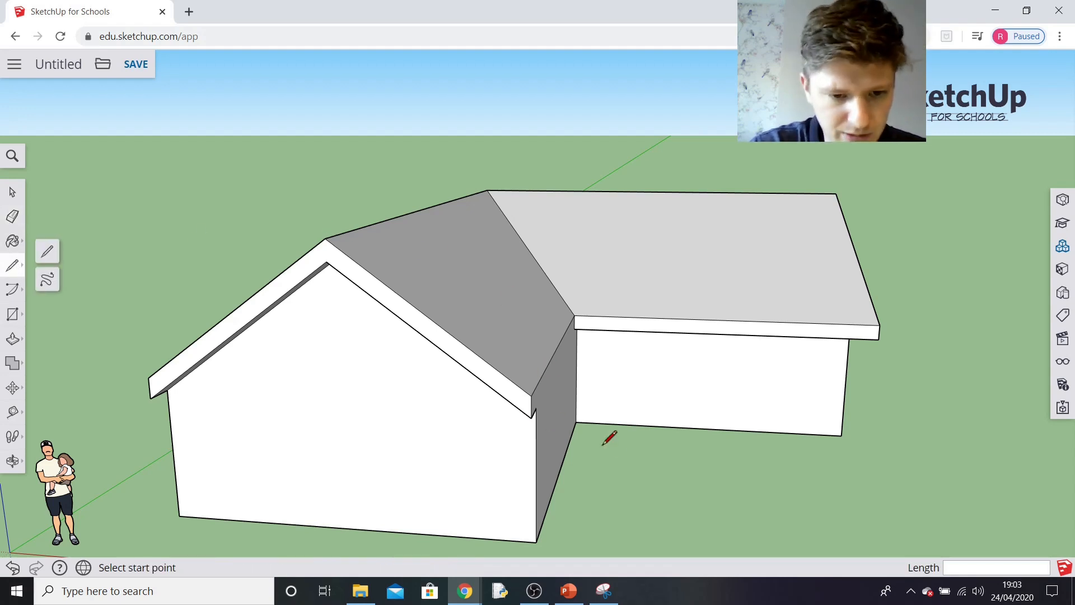
{"action": "middle_click_drag", "start_coordinate": [651, 443], "coordinate": [554, 427]}
{"action": "left_click", "coordinate": [419, 381]}
{"action": "left_click", "coordinate": [564, 329]}
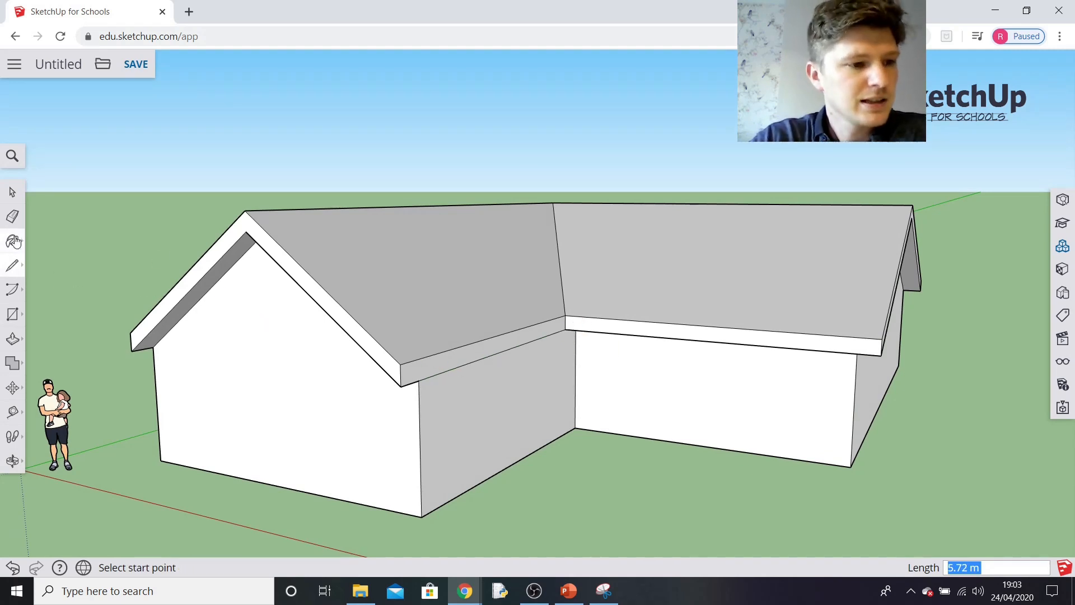
- Push/Pull this wing's inner wall face below the new line inward by 0.50 m
{"action": "left_click", "coordinate": [16, 342]}
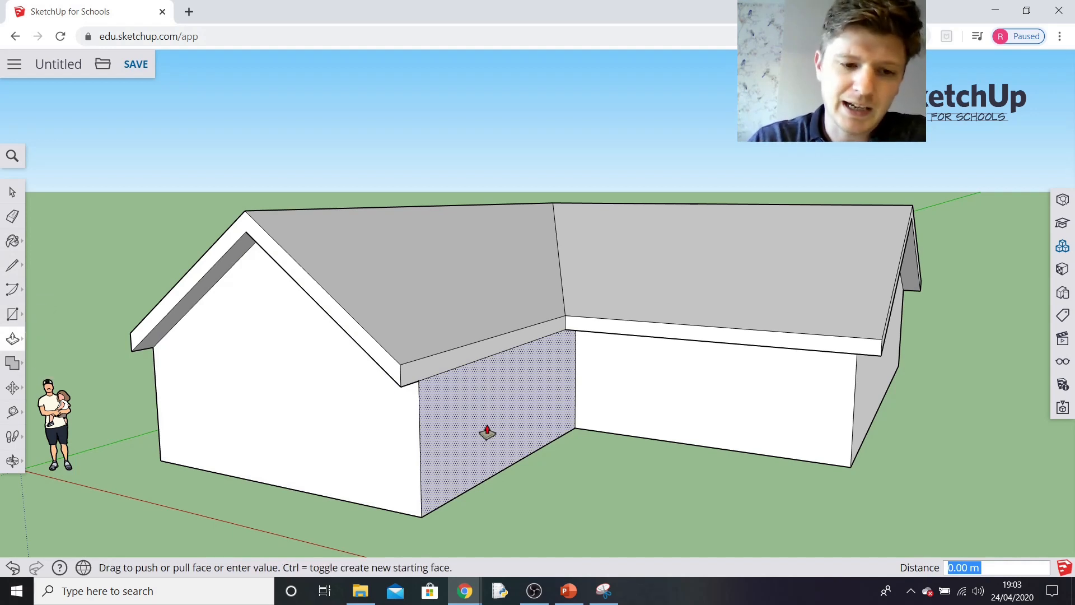
{"action": "left_click_drag", "start_coordinate": [484, 431], "coordinate": [468, 431]}
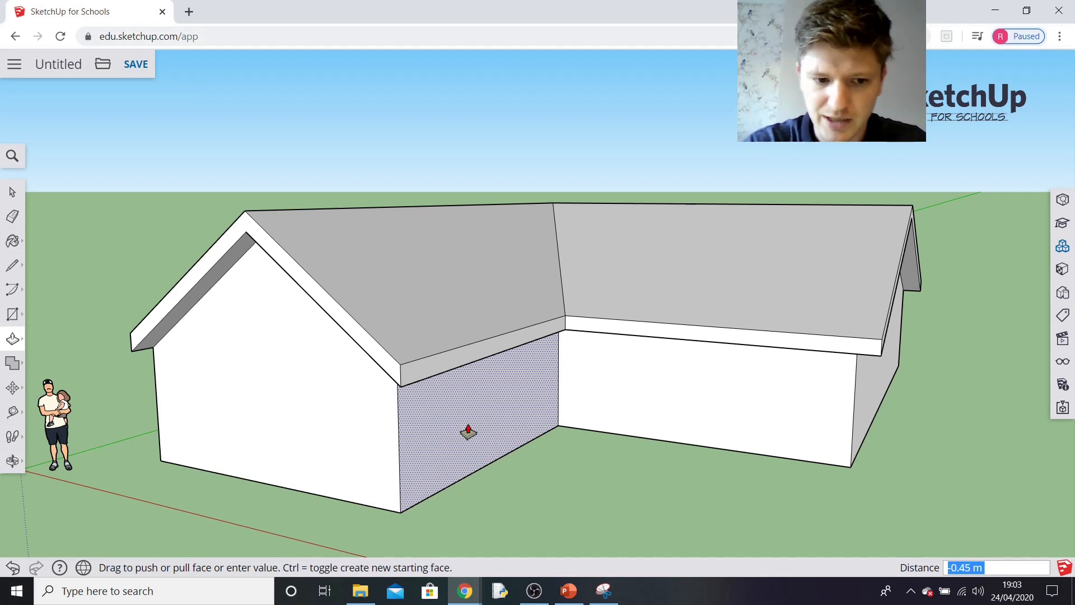
{"action": "type", "text": "0"}
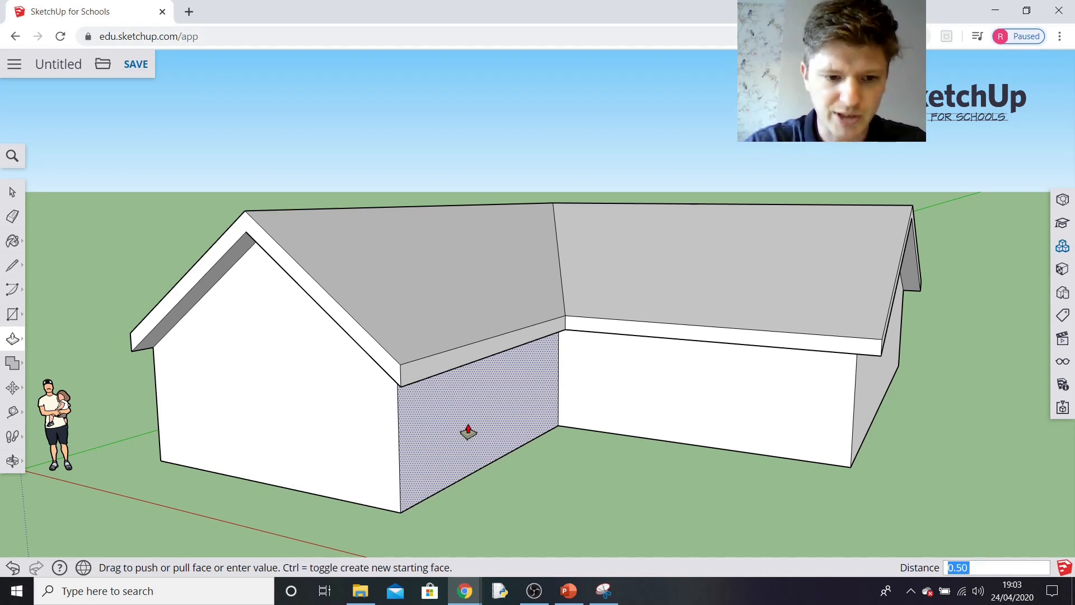
{"action": "key", "text": "Return"}
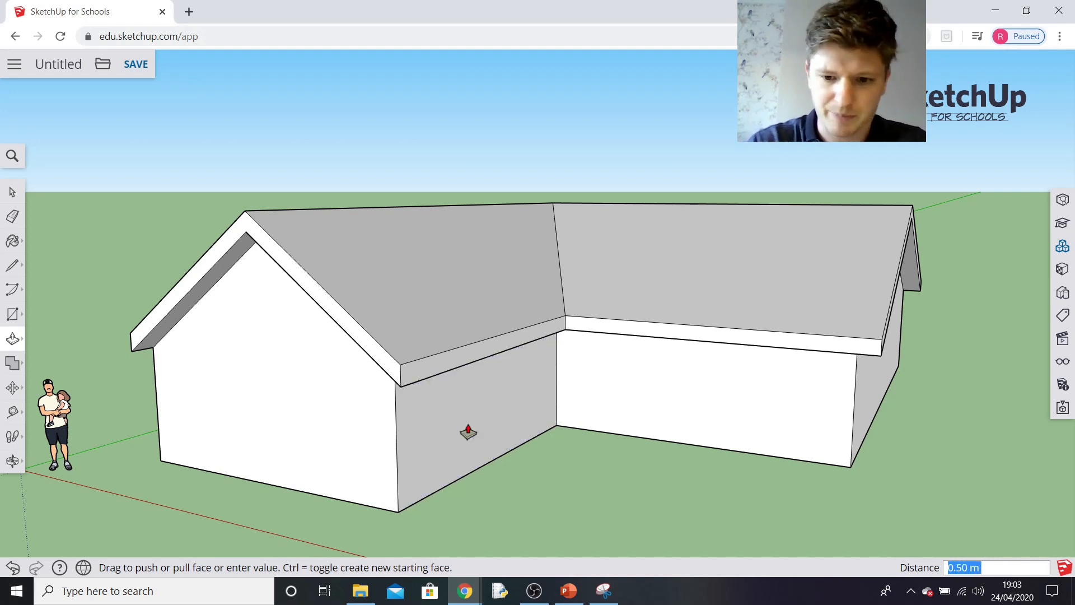
- Draw a line across the long outer wall beside the scale figure, from the gable overhang's inner corner to the far wall edge
{"action": "middle_click_drag", "start_coordinate": [178, 506], "coordinate": [291, 439]}
{"action": "middle_click_drag", "start_coordinate": [778, 462], "coordinate": [329, 492]}
{"action": "middle_click_drag", "start_coordinate": [115, 470], "coordinate": [504, 468]}
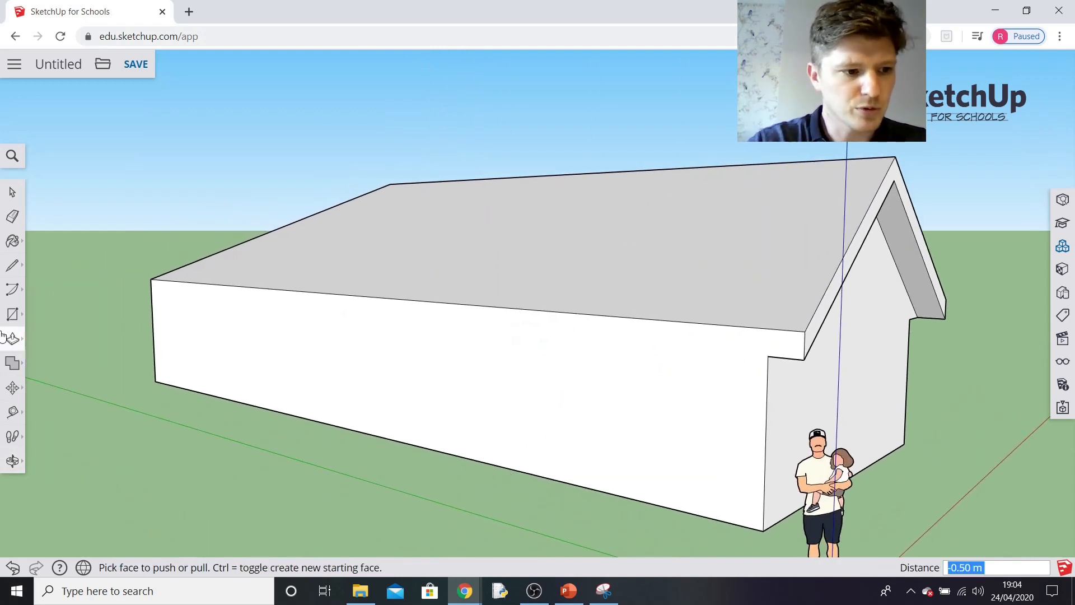
{"action": "left_click", "coordinate": [12, 265]}
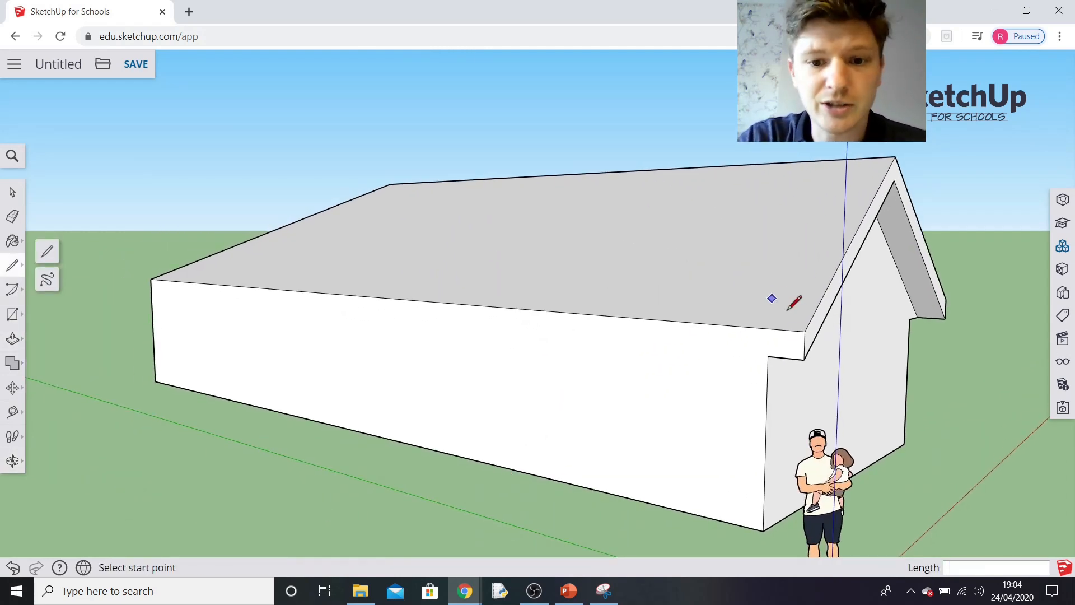
{"action": "left_click", "coordinate": [767, 355]}
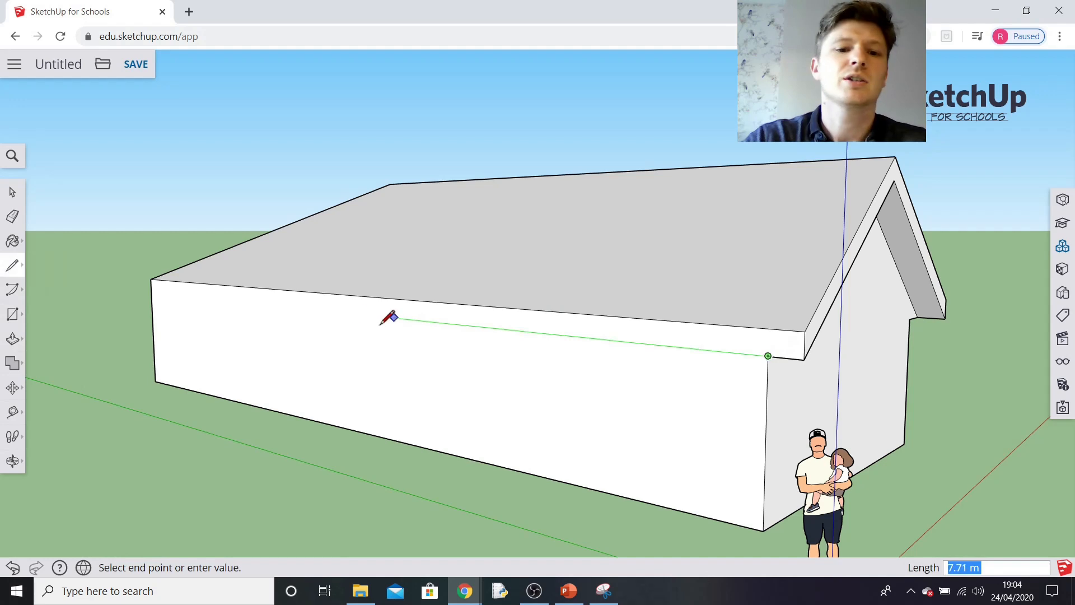
{"action": "left_click", "coordinate": [153, 294]}
{"action": "mouse_move", "coordinate": [174, 414]}
{"action": "middle_mouse_down"}
{"action": "mouse_move", "coordinate": [168, 423]}
{"action": "mouse_move", "coordinate": [192, 420]}
{"action": "middle_mouse_up"}
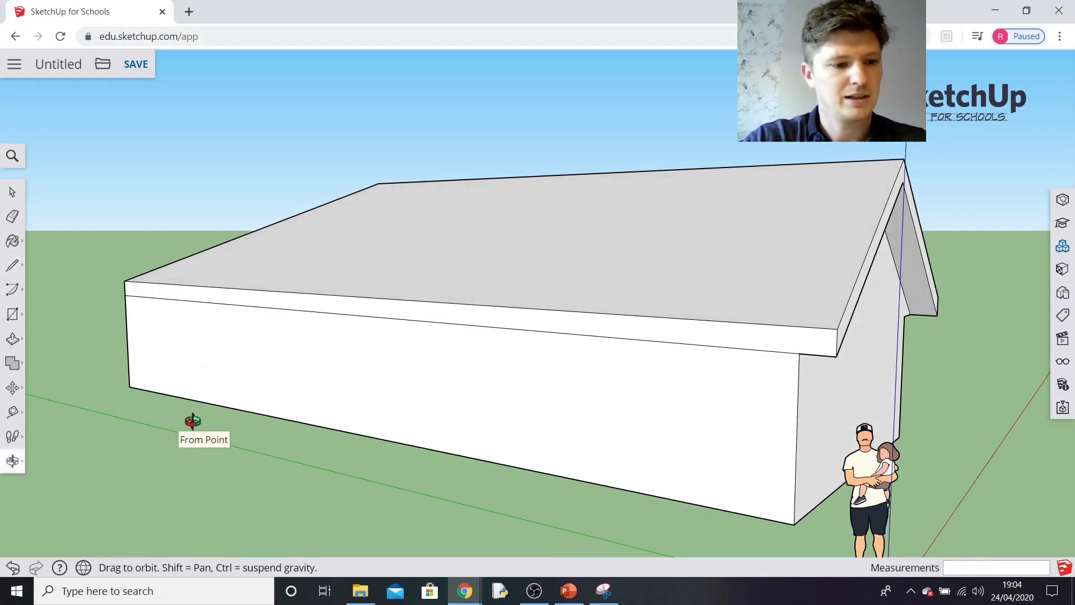
- Push/Pull the long outer wall face below the line inward by 0.50 m to form the eave overhang
{"action": "left_click", "coordinate": [13, 339]}
{"action": "left_click", "coordinate": [405, 384]}
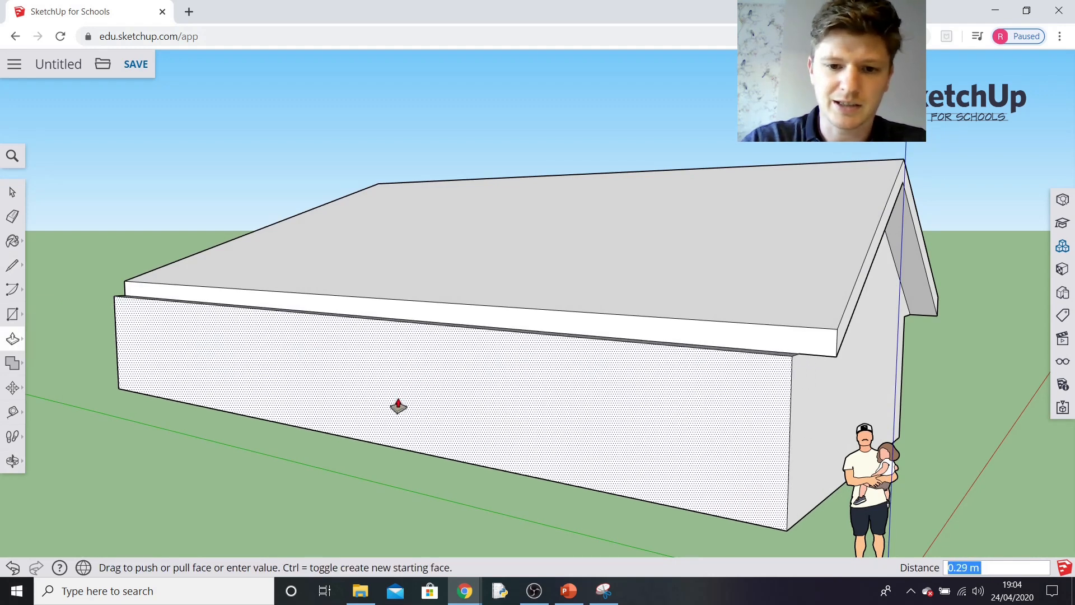
{"action": "type", "text": "0"}
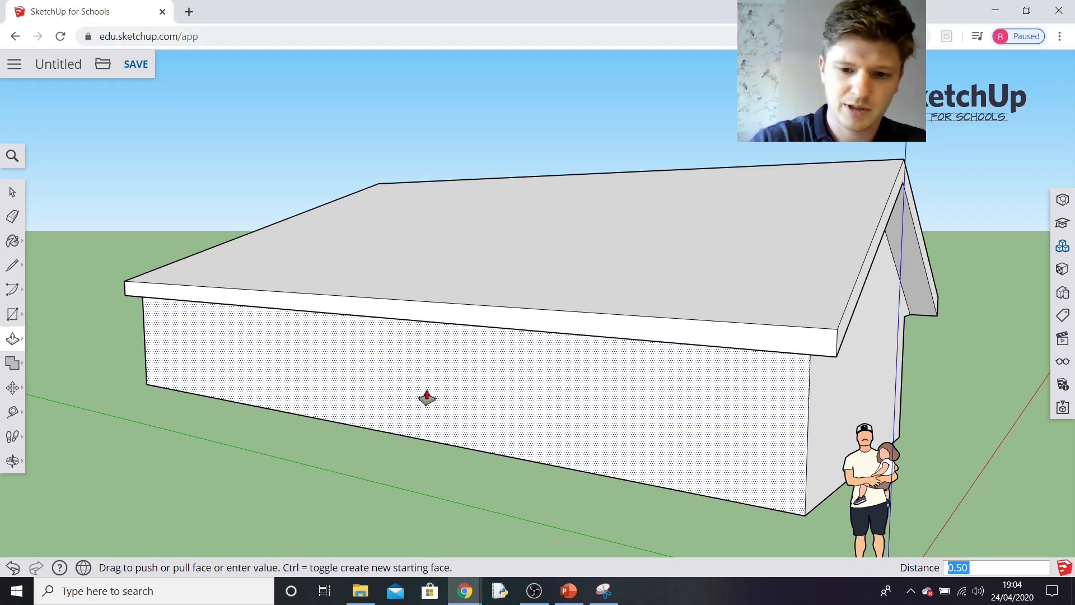
{"action": "key", "text": "Return"}
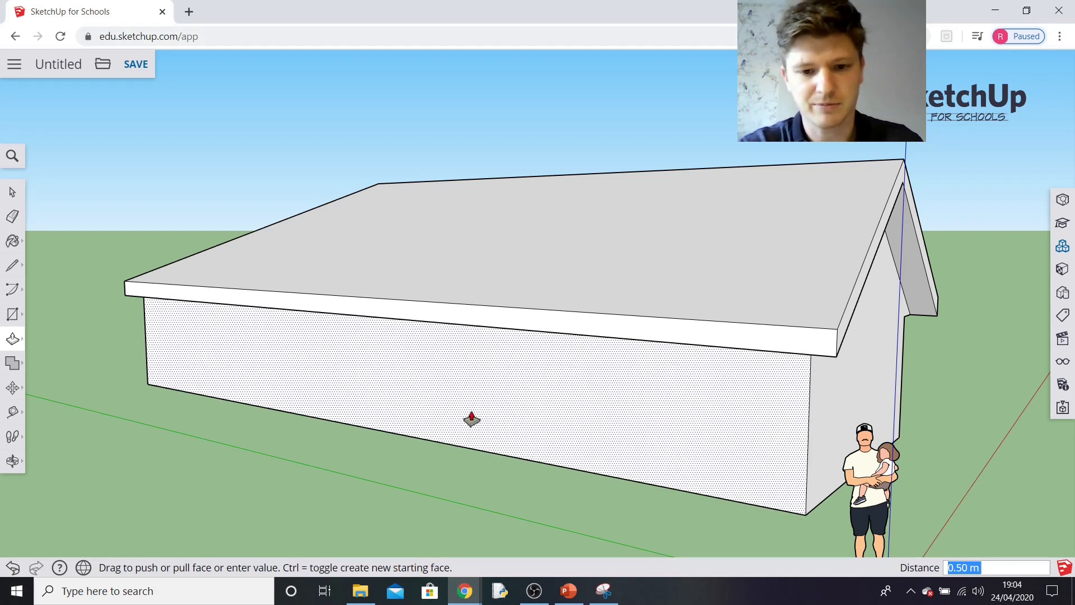
- Draw a line about 12.43 m long across the remaining flush outer wall, between the two inner corners of the roof overhang
{"action": "middle_click_drag", "start_coordinate": [355, 473], "coordinate": [274, 468]}
{"action": "middle_click_drag", "start_coordinate": [179, 458], "coordinate": [607, 449], "text": "shift"}
{"action": "key", "text": "p"}
{"action": "middle_click_drag", "start_coordinate": [516, 428], "coordinate": [567, 462]}
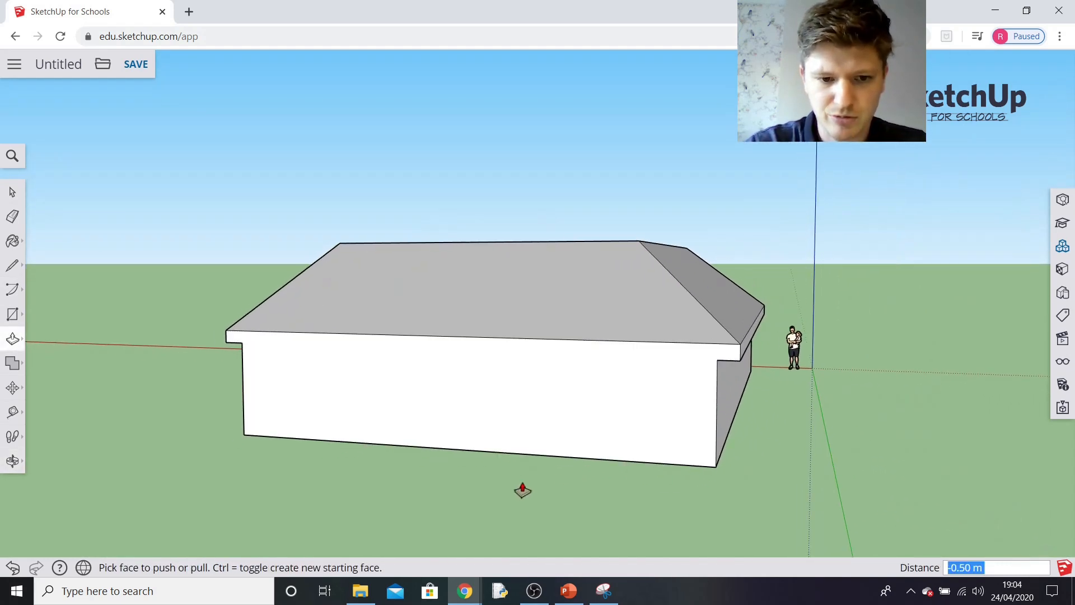
{"action": "middle_click_drag", "start_coordinate": [522, 490], "coordinate": [573, 476]}
{"action": "scroll", "coordinate": [574, 476], "scroll_direction": "up", "scroll_amount": 3}
{"action": "scroll", "coordinate": [572, 477], "scroll_direction": "down", "scroll_amount": 1}
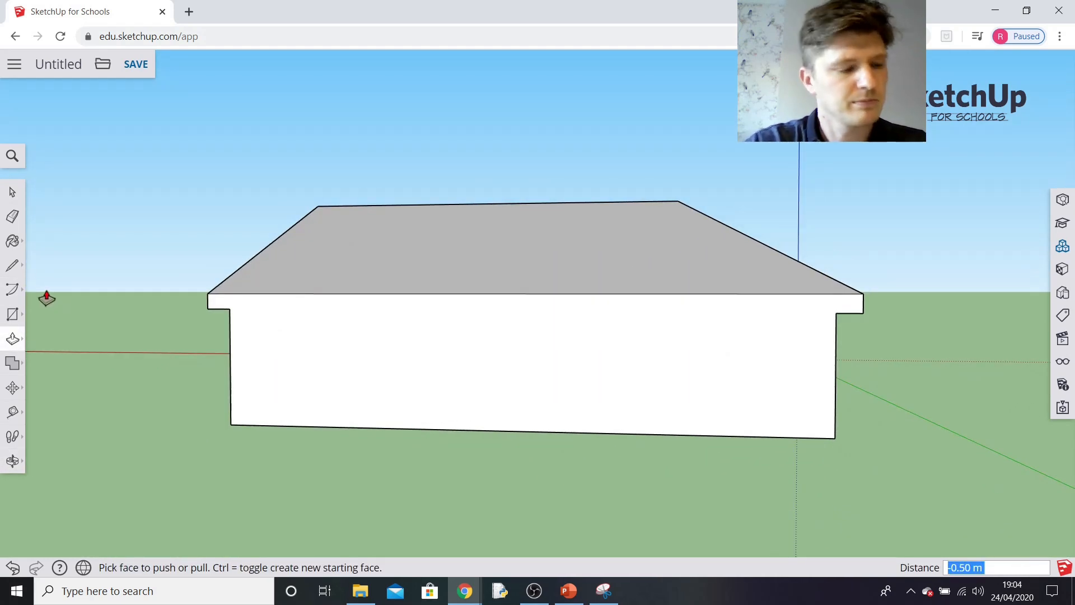
{"action": "left_click", "coordinate": [12, 265]}
{"action": "left_click", "coordinate": [230, 309]}
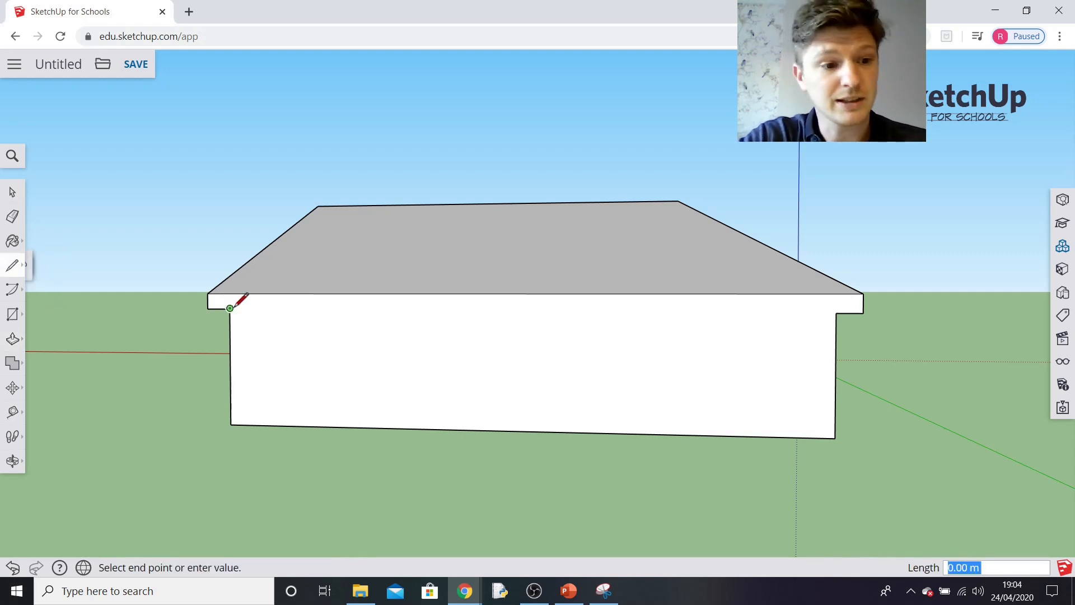
{"action": "left_click", "coordinate": [836, 313]}
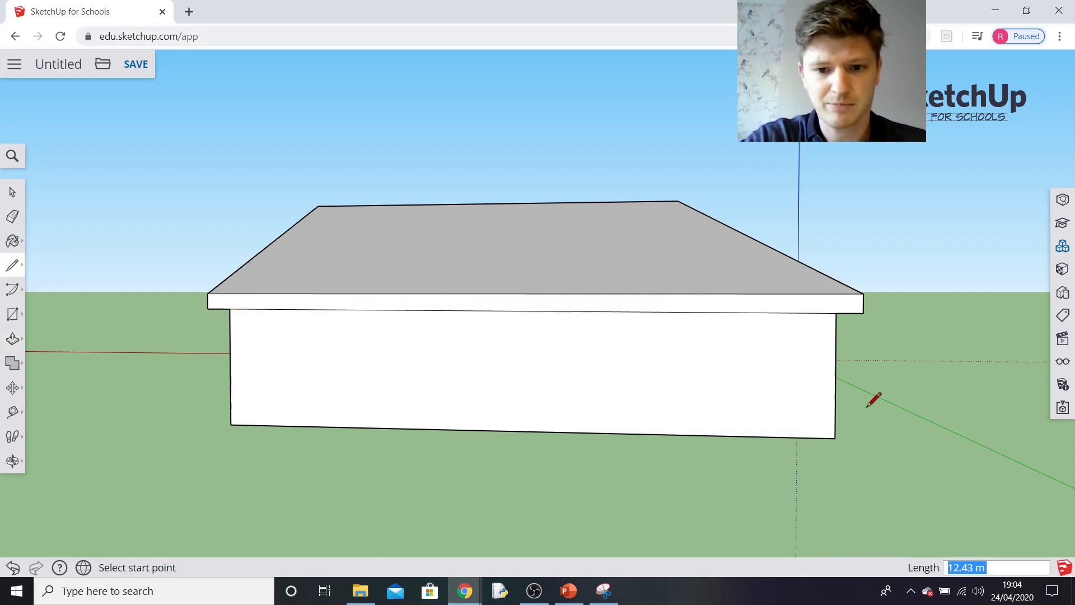
- Push/Pull this outer wall face below the new line inward by 0.50 m to form the last eave overhang
{"action": "middle_click_drag", "start_coordinate": [878, 409], "coordinate": [528, 447]}
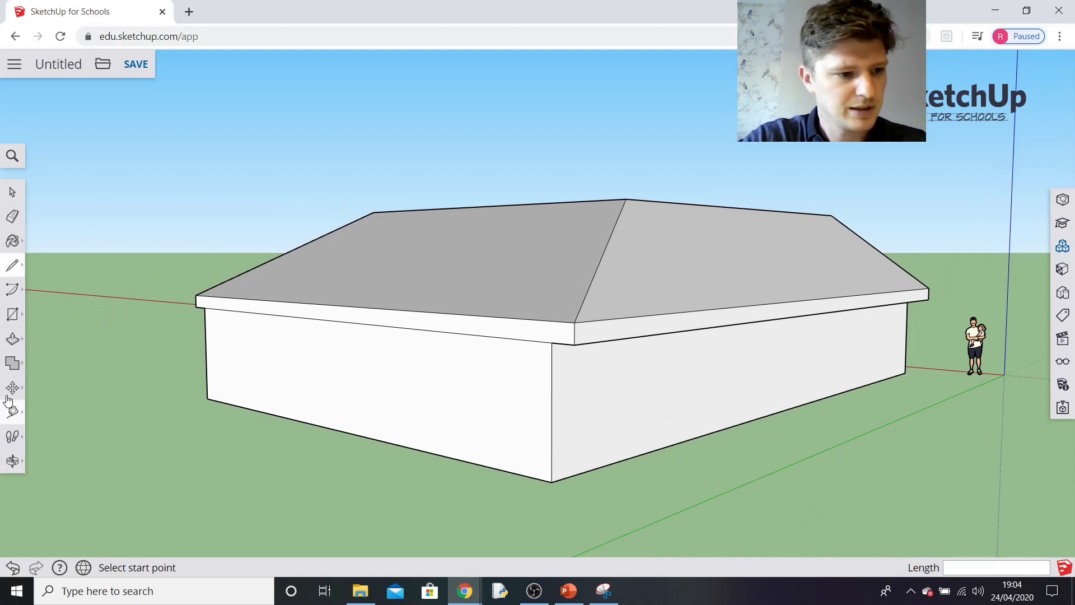
{"action": "left_click", "coordinate": [13, 340]}
{"action": "left_click", "coordinate": [320, 378]}
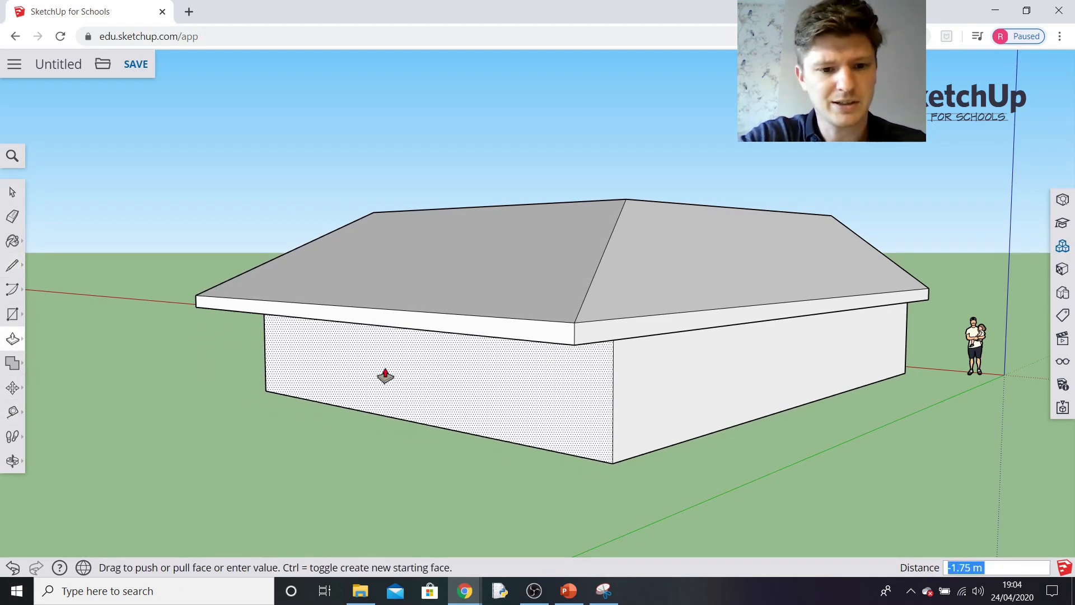
{"action": "type", "text": "0.50m"}
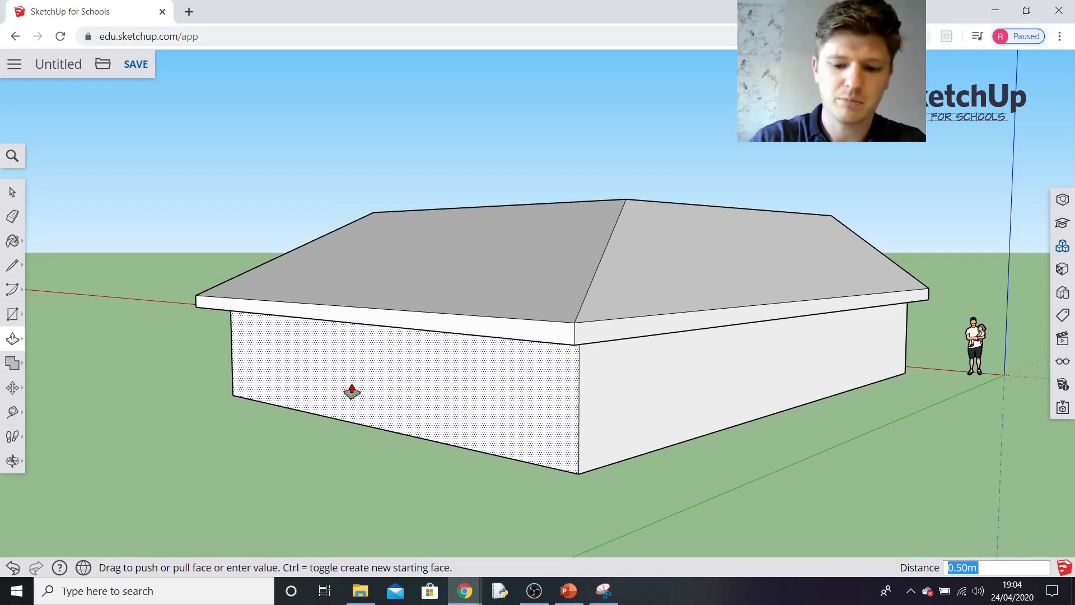
{"action": "key", "text": "Return"}
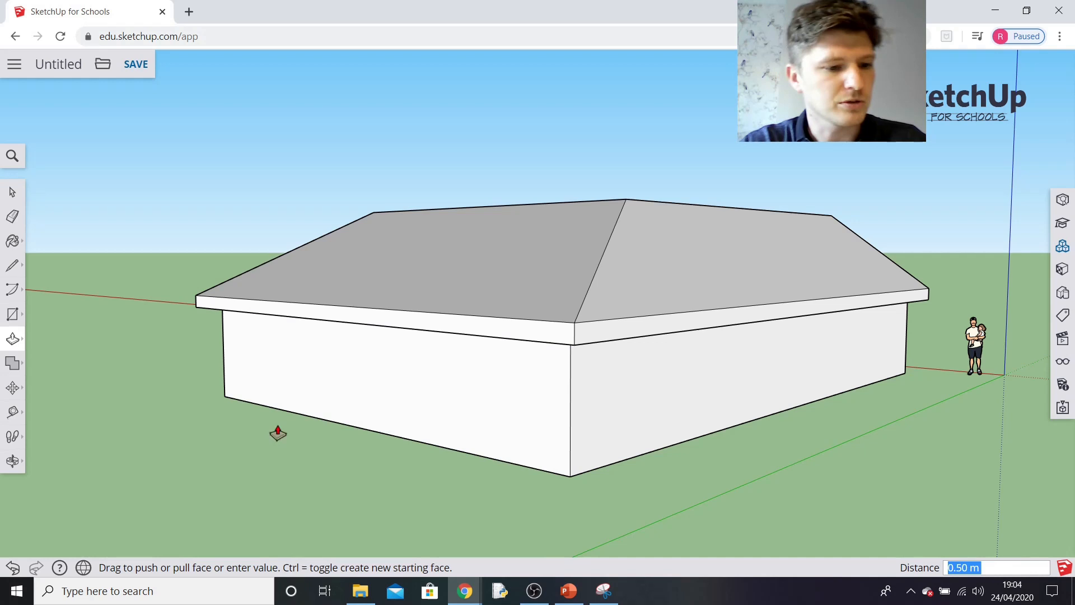
{"action": "middle_click_drag", "start_coordinate": [210, 436], "coordinate": [593, 446]}
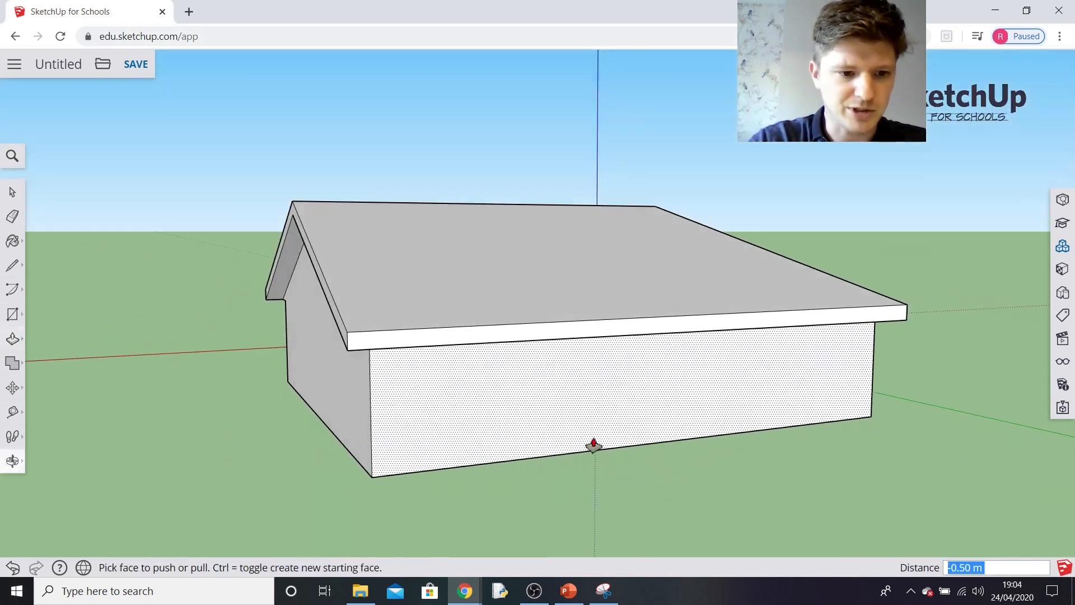
{"action": "middle_click_drag", "start_coordinate": [215, 446], "coordinate": [276, 475]}
{"action": "key", "text": "p"}
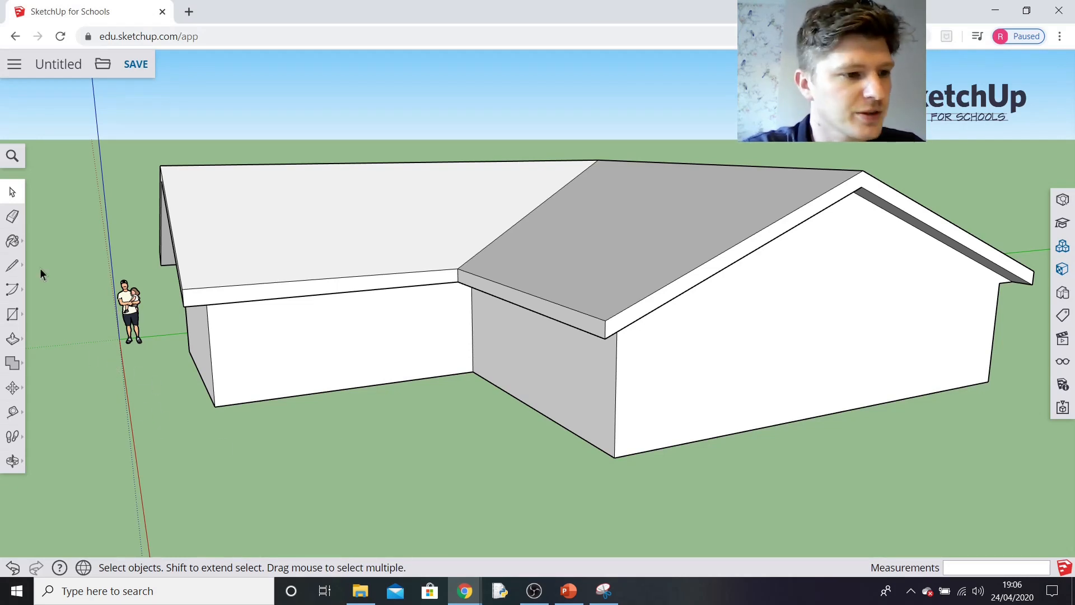
- Browse the Paint Bucket's material library, including the model's own colours and the Brick, Cladding and Siding category
{"action": "left_click", "coordinate": [13, 244]}
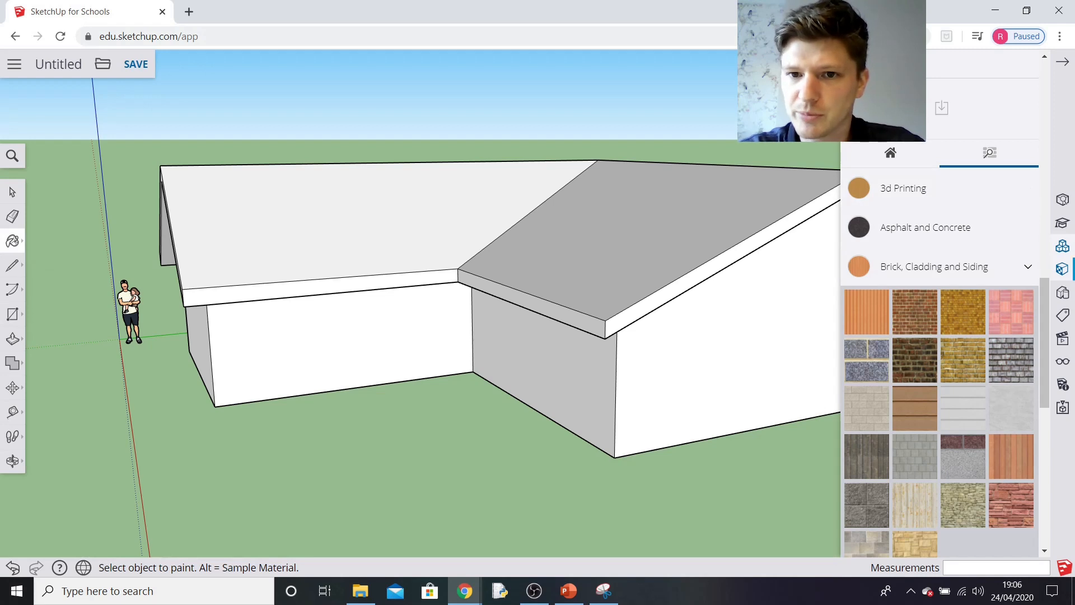
{"action": "left_click", "coordinate": [890, 153]}
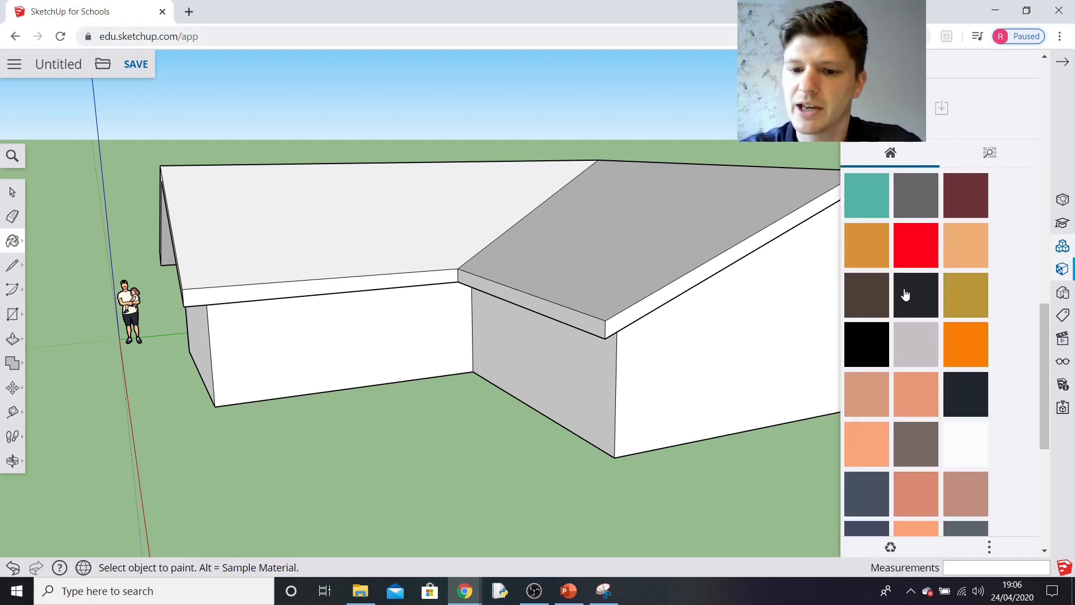
{"action": "left_click", "coordinate": [988, 159]}
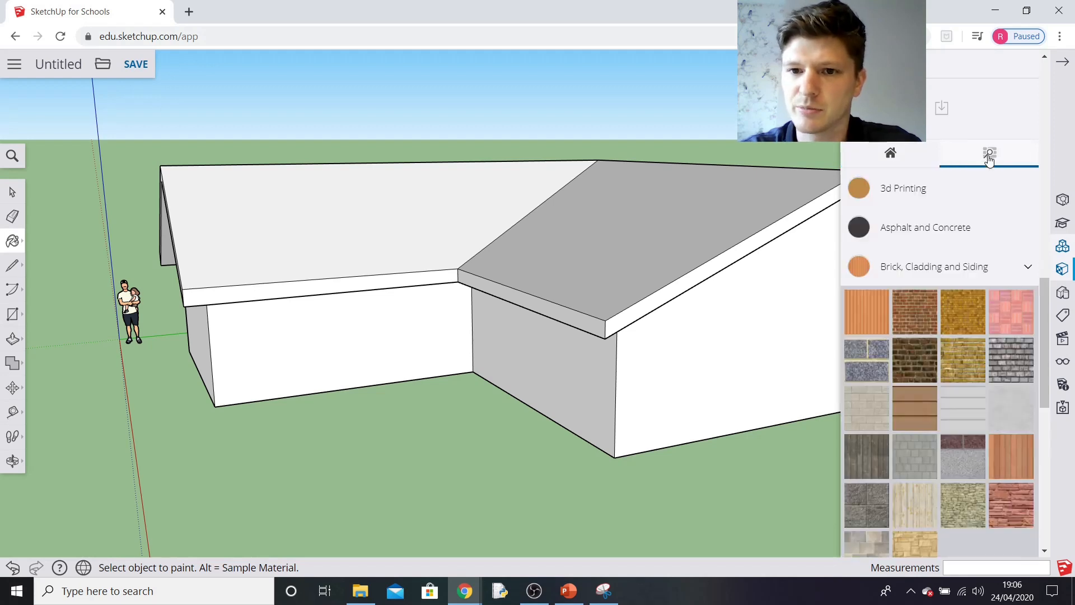
{"action": "left_click", "coordinate": [1017, 265]}
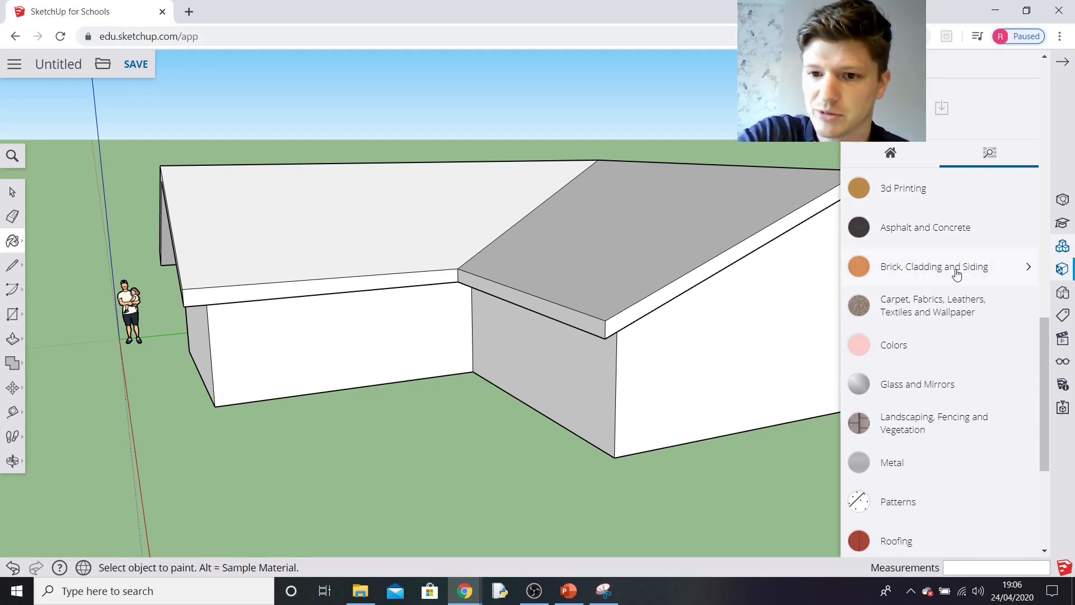
{"action": "left_click", "coordinate": [981, 274]}
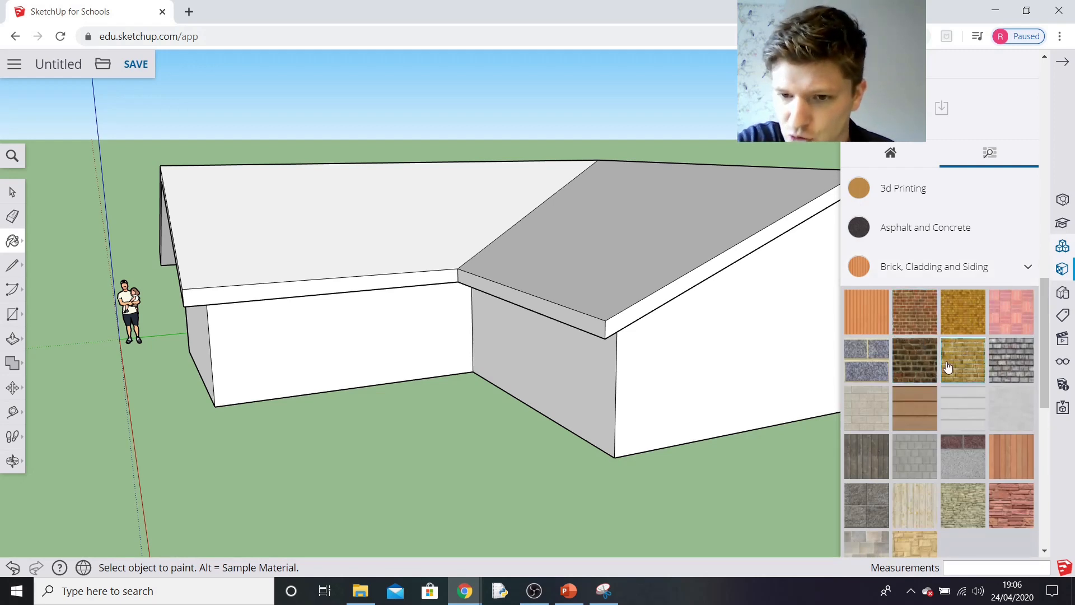
{"action": "scroll", "coordinate": [948, 367], "scroll_direction": "down", "scroll_amount": 1}
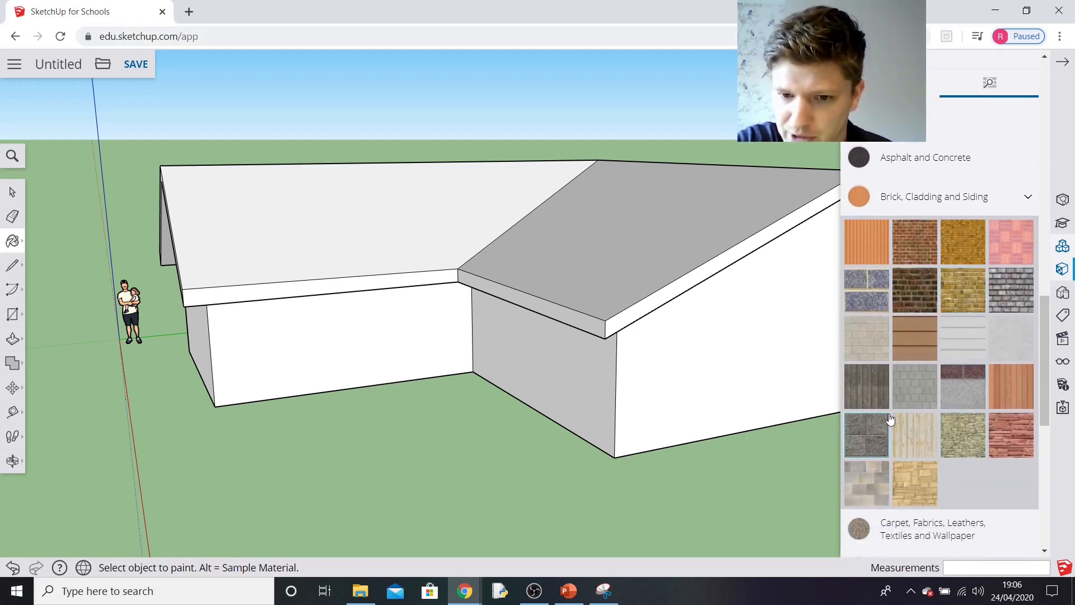
{"action": "scroll", "coordinate": [938, 361], "scroll_direction": "down", "scroll_amount": 1}
{"action": "scroll", "coordinate": [938, 358], "scroll_direction": "down", "scroll_amount": 5}
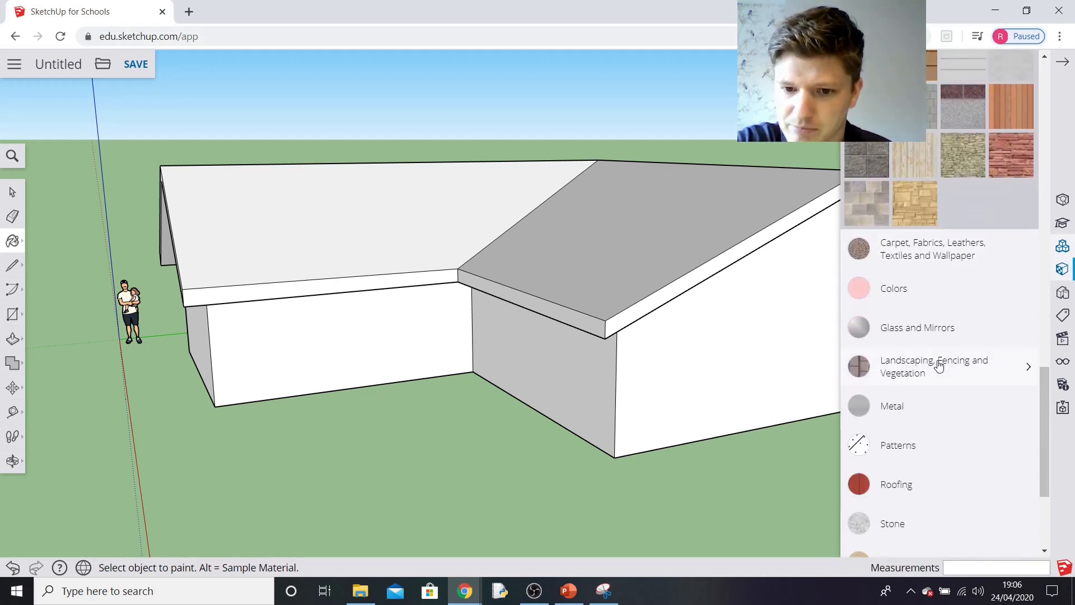
{"action": "scroll", "coordinate": [952, 359], "scroll_direction": "down", "scroll_amount": 1}
{"action": "scroll", "coordinate": [955, 353], "scroll_direction": "up", "scroll_amount": 4}
{"action": "scroll", "coordinate": [946, 370], "scroll_direction": "down", "scroll_amount": 4}
- Paint the large gable wall and the two inner walls of the L with a brown material from the Wood category
{"action": "left_click", "coordinate": [899, 526]}
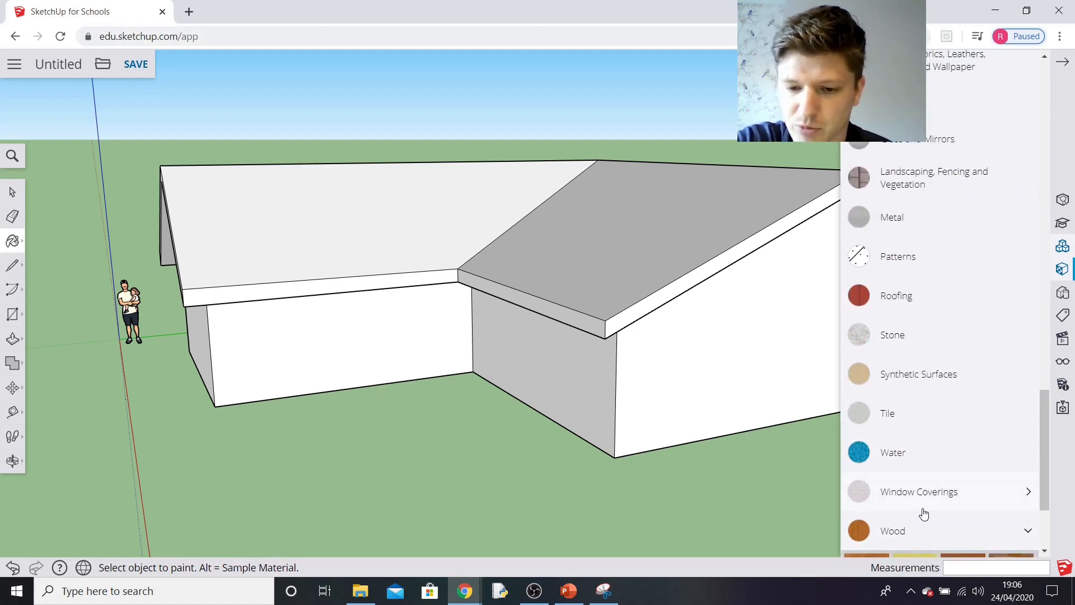
{"action": "scroll", "coordinate": [929, 504], "scroll_direction": "down", "scroll_amount": 2}
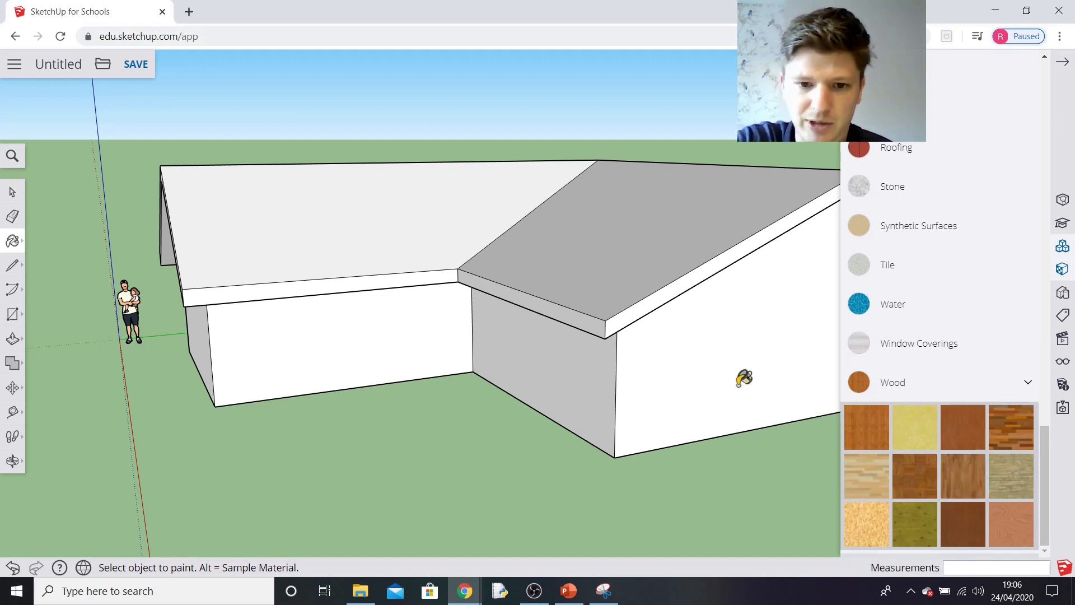
{"action": "left_click", "coordinate": [745, 378]}
{"action": "left_click", "coordinate": [573, 372]}
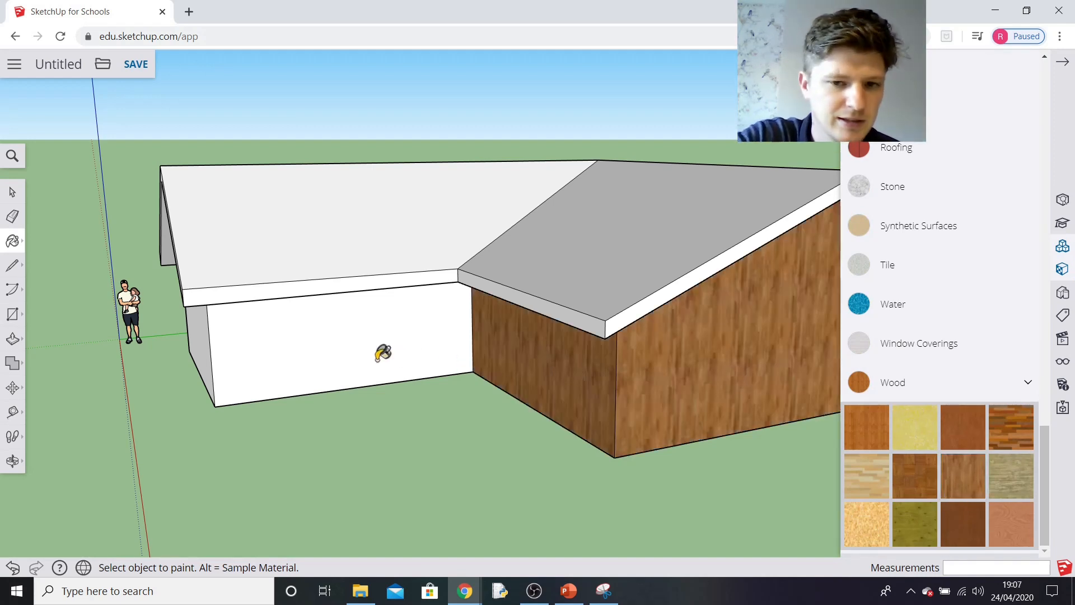
{"action": "left_click", "coordinate": [383, 353]}
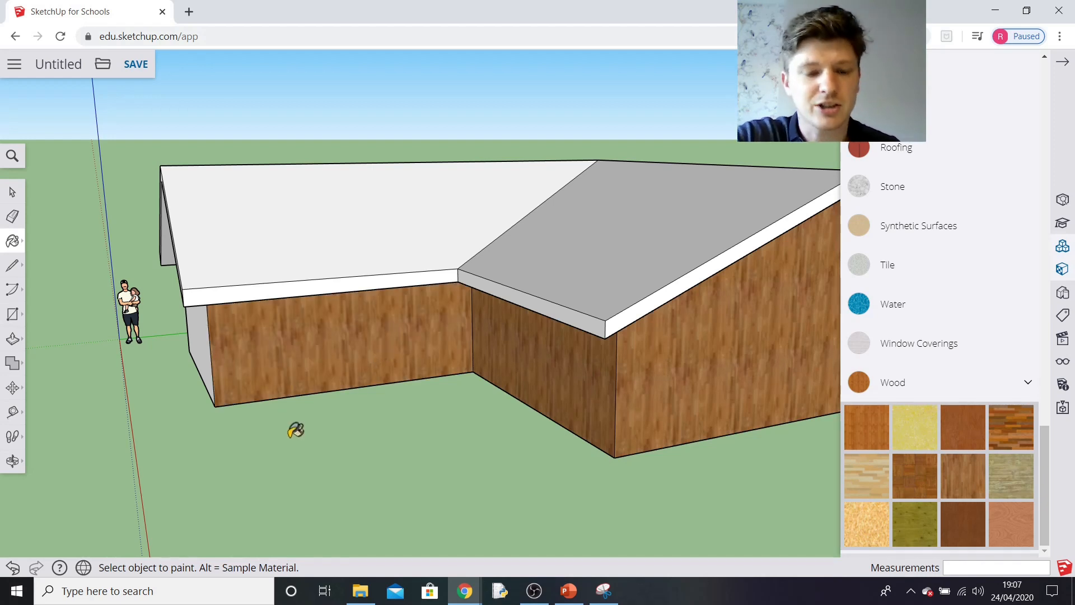
- Paint the gable wall beside the scale figure and the two long outer walls with the same wood material
{"action": "mouse_move", "coordinate": [200, 447]}
{"action": "middle_mouse_down"}
{"action": "mouse_move", "coordinate": [350, 427]}
{"action": "mouse_move", "coordinate": [256, 377]}
{"action": "mouse_move", "coordinate": [372, 395]}
{"action": "mouse_move", "coordinate": [406, 340]}
{"action": "middle_mouse_up"}
{"action": "left_click", "coordinate": [407, 340]}
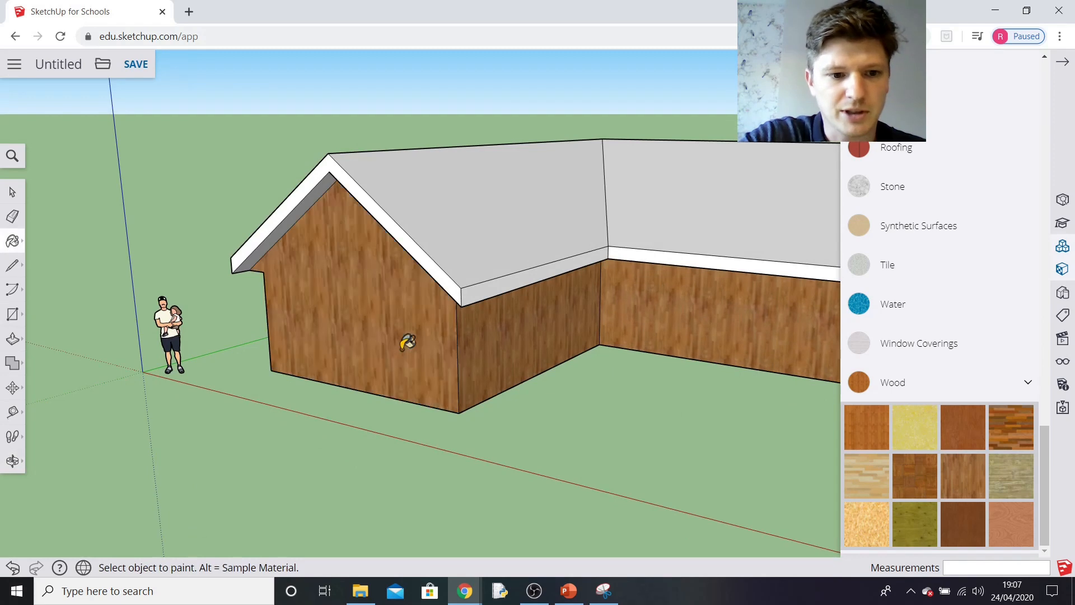
{"action": "middle_click_drag", "start_coordinate": [283, 458], "coordinate": [691, 439]}
{"action": "left_click", "coordinate": [481, 350]}
{"action": "mouse_move", "coordinate": [316, 417]}
{"action": "middle_mouse_down"}
{"action": "mouse_move", "coordinate": [492, 425]}
{"action": "mouse_move", "coordinate": [307, 409]}
{"action": "middle_mouse_up"}
{"action": "middle_click_drag", "start_coordinate": [156, 410], "coordinate": [458, 396], "text": "shift"}
{"action": "mouse_move", "coordinate": [331, 406]}
{"action": "middle_mouse_down"}
{"action": "mouse_move", "coordinate": [406, 436]}
{"action": "mouse_move", "coordinate": [638, 372]}
{"action": "middle_mouse_up"}
{"action": "left_click", "coordinate": [492, 319]}
{"action": "middle_click_drag", "start_coordinate": [361, 392], "coordinate": [391, 377]}
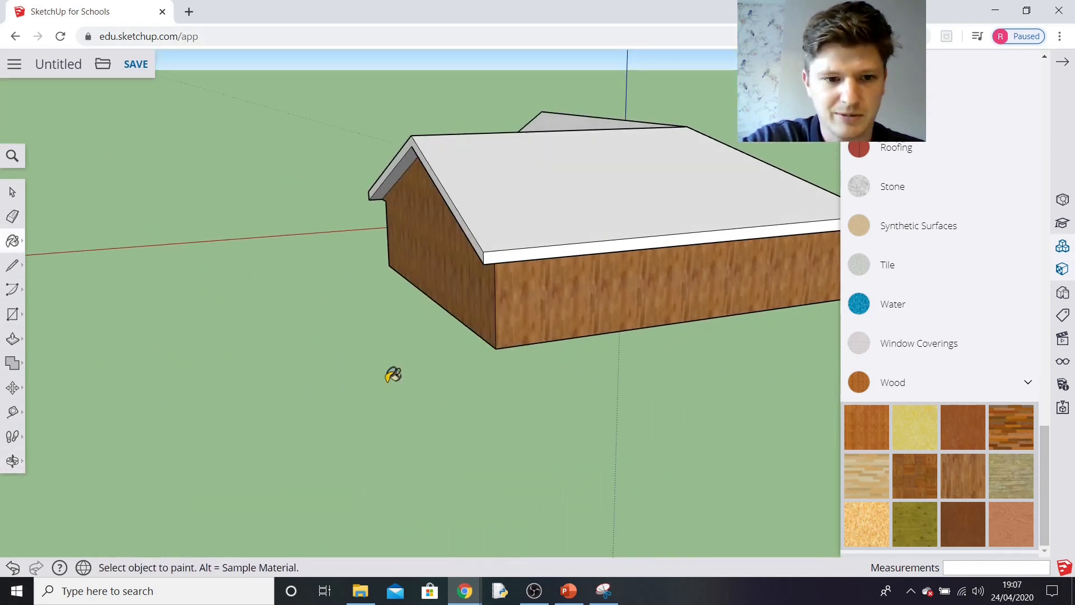
- Paint all four roof slopes with the yellow-green shingle material from the Roofing category
{"action": "scroll", "coordinate": [392, 376], "scroll_direction": "down", "scroll_amount": 3}
{"action": "scroll", "coordinate": [960, 305], "scroll_direction": "up", "scroll_amount": 5}
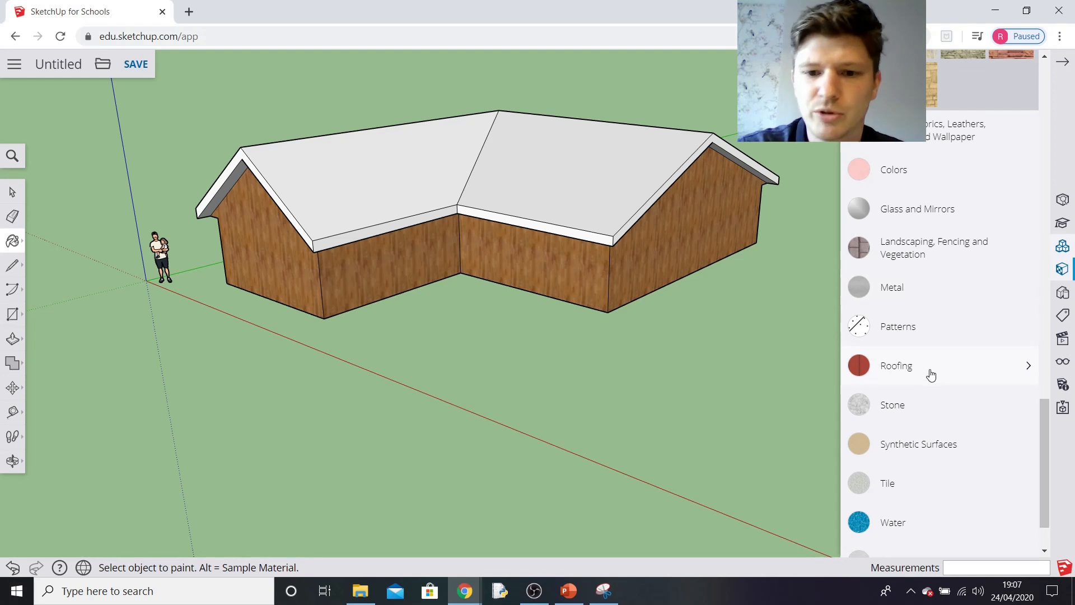
{"action": "left_click", "coordinate": [930, 374]}
{"action": "scroll", "coordinate": [924, 379], "scroll_direction": "down", "scroll_amount": 1}
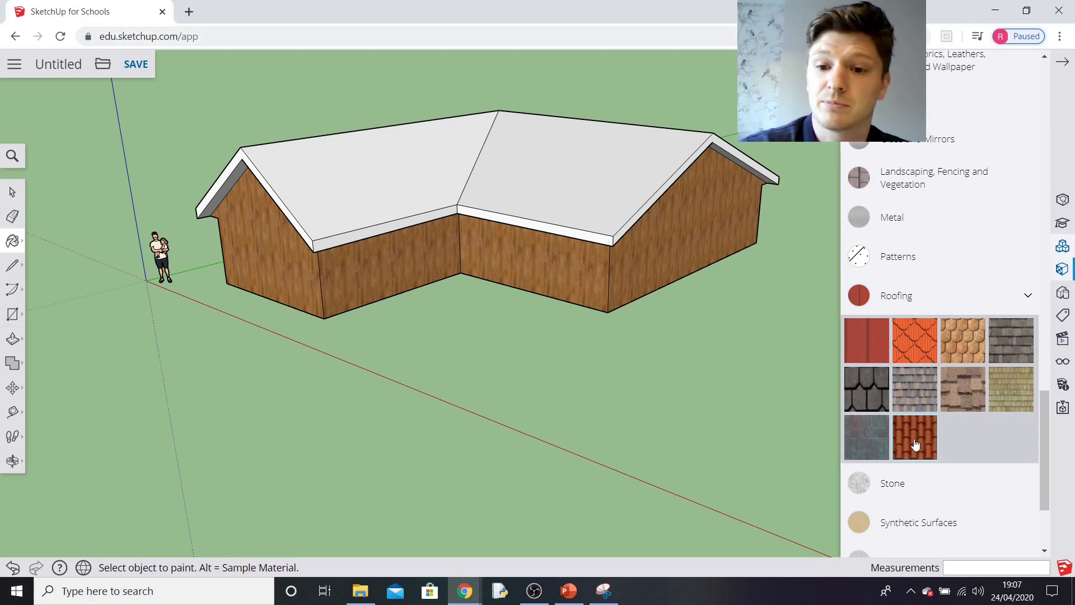
{"action": "left_click", "coordinate": [1015, 385]}
{"action": "left_click", "coordinate": [593, 186]}
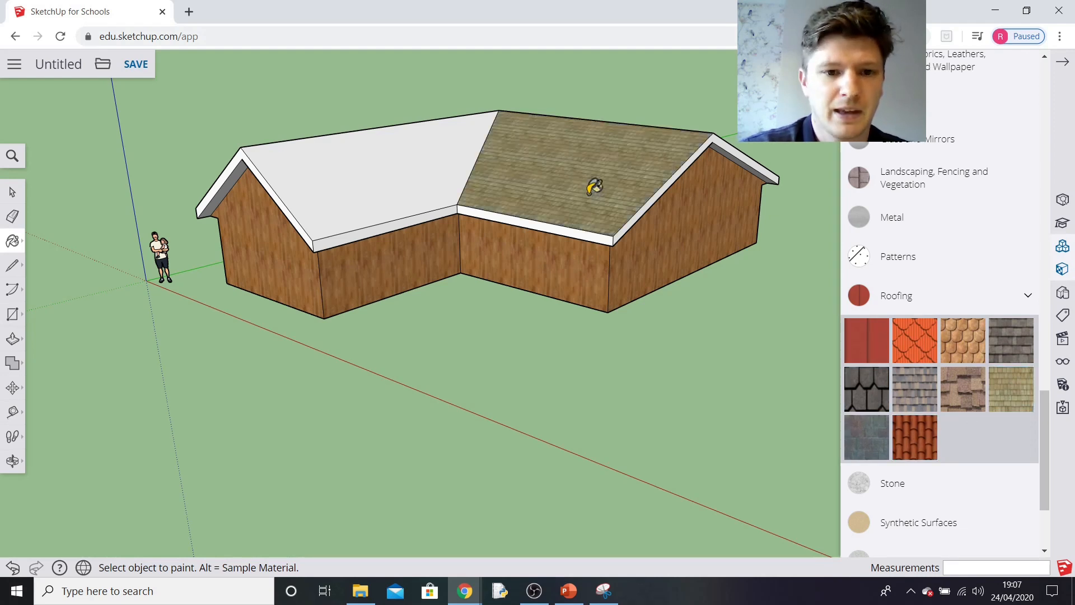
{"action": "left_click", "coordinate": [408, 178]}
{"action": "mouse_move", "coordinate": [347, 193]}
{"action": "middle_mouse_down"}
{"action": "mouse_move", "coordinate": [343, 216]}
{"action": "mouse_move", "coordinate": [574, 220]}
{"action": "middle_mouse_up"}
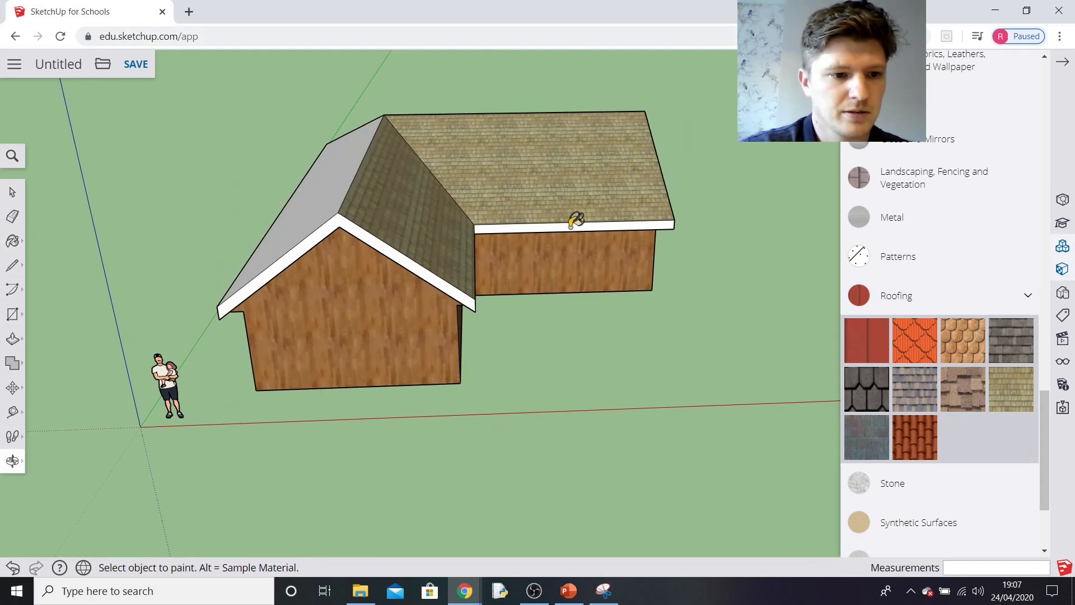
{"action": "left_click", "coordinate": [314, 197]}
{"action": "mouse_move", "coordinate": [230, 213]}
{"action": "middle_mouse_down"}
{"action": "mouse_move", "coordinate": [604, 194]}
{"action": "mouse_move", "coordinate": [232, 229]}
{"action": "mouse_move", "coordinate": [314, 228]}
{"action": "mouse_move", "coordinate": [438, 305]}
{"action": "mouse_move", "coordinate": [520, 280]}
{"action": "mouse_move", "coordinate": [473, 300]}
{"action": "middle_mouse_up"}
{"action": "left_click", "coordinate": [323, 248]}
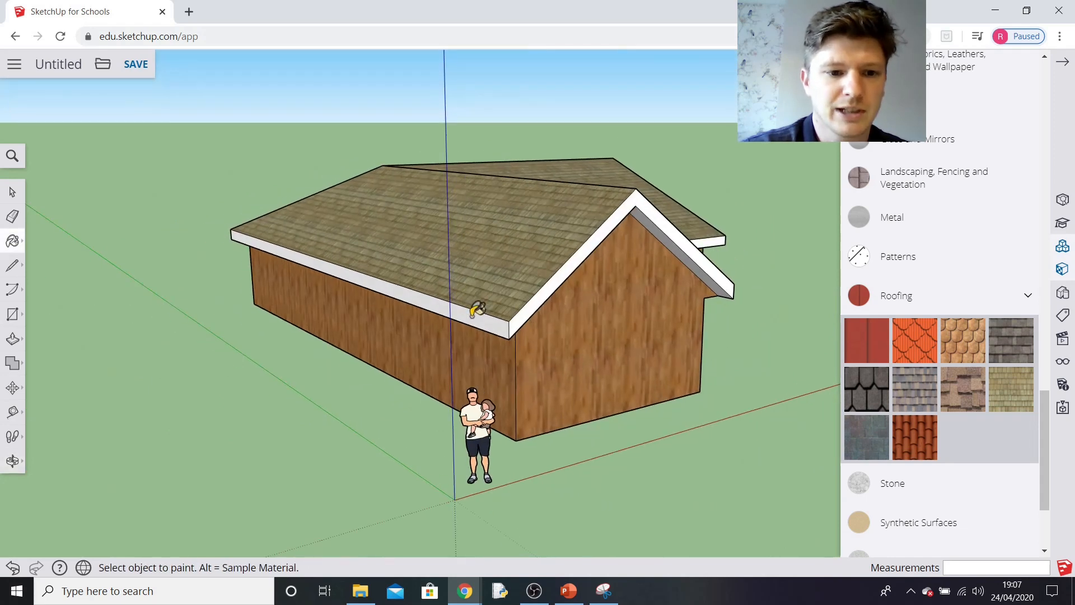
- Paint the roof's eave and gable edge faces around the house with the same yellow-green shingle material
{"action": "left_click", "coordinate": [474, 311]}
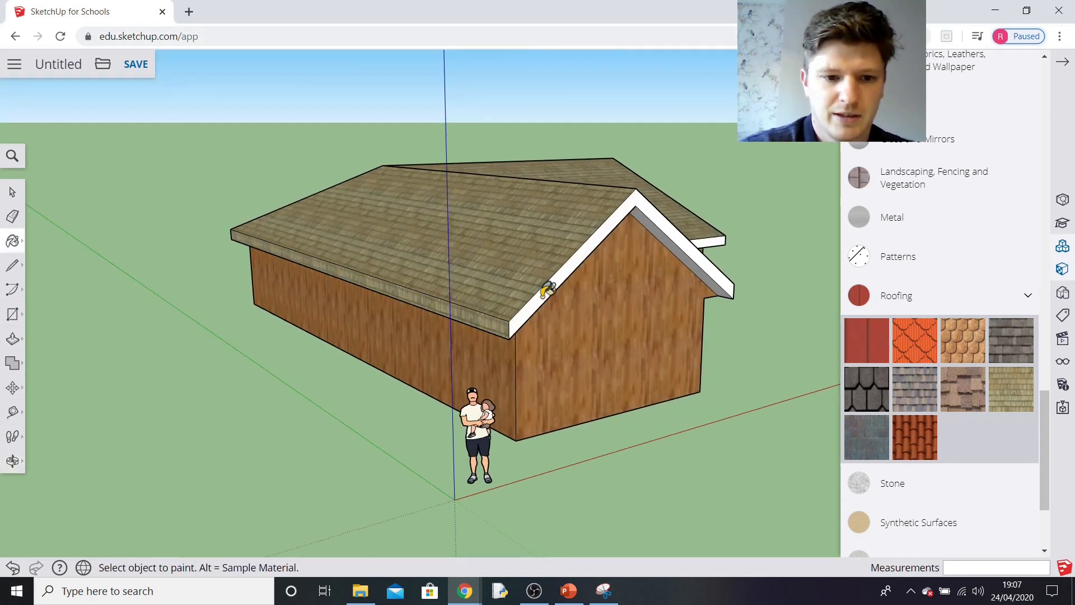
{"action": "left_click", "coordinate": [546, 290]}
{"action": "mouse_move", "coordinate": [748, 302]}
{"action": "middle_mouse_down"}
{"action": "mouse_move", "coordinate": [720, 314]}
{"action": "mouse_move", "coordinate": [503, 329]}
{"action": "mouse_move", "coordinate": [422, 314]}
{"action": "middle_mouse_up"}
{"action": "left_click", "coordinate": [579, 292]}
{"action": "middle_click_drag", "start_coordinate": [694, 343], "coordinate": [678, 325]}
{"action": "left_click", "coordinate": [696, 267]}
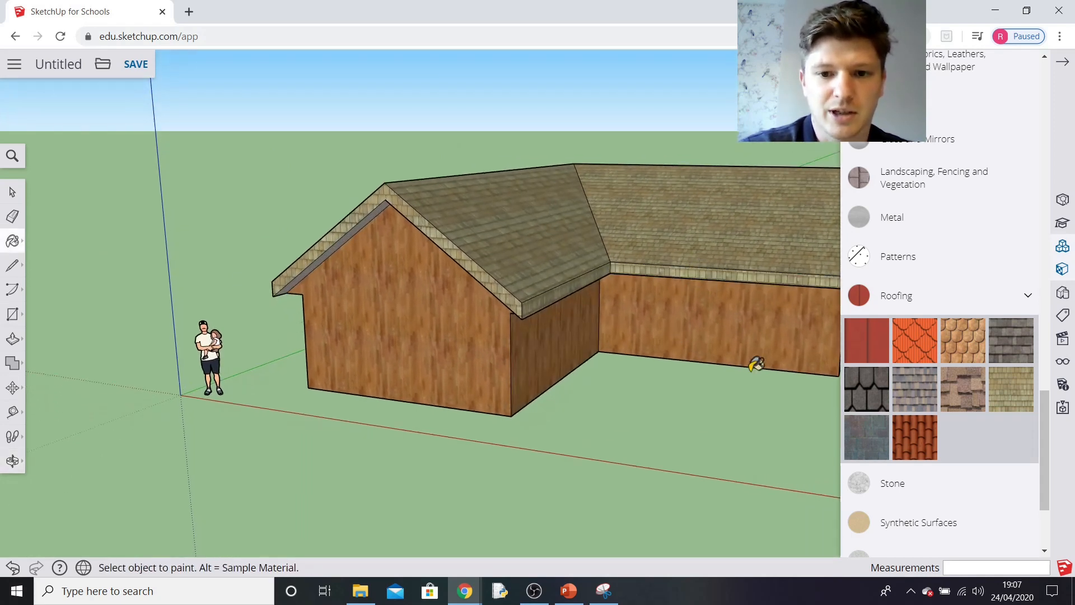
{"action": "middle_click_drag", "start_coordinate": [756, 391], "coordinate": [653, 344]}
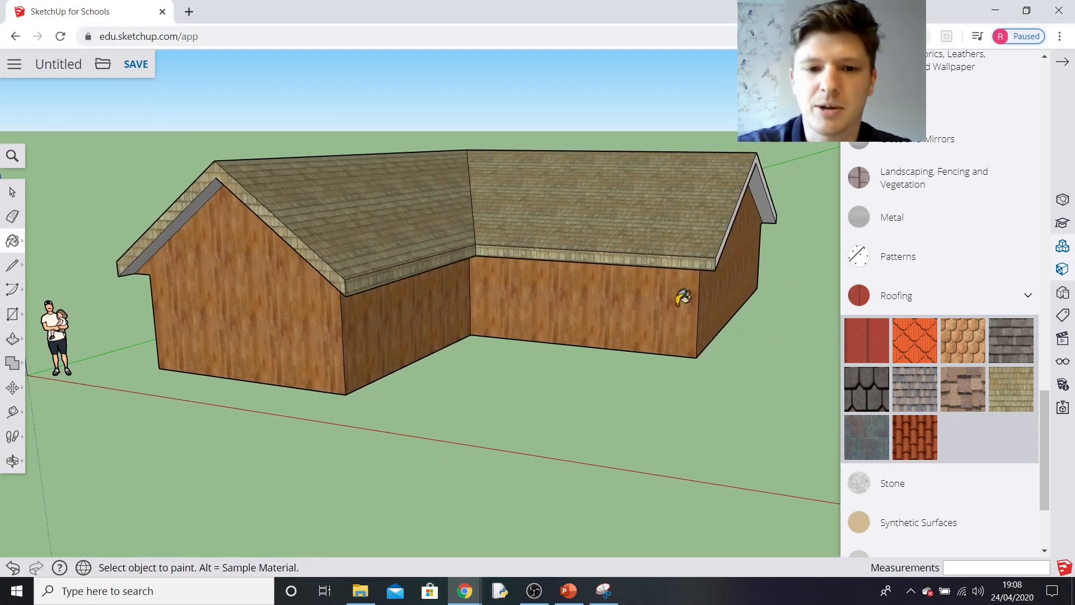
{"action": "left_click", "coordinate": [734, 262]}
{"action": "mouse_move", "coordinate": [757, 395]}
{"action": "middle_mouse_down"}
{"action": "mouse_move", "coordinate": [758, 367]}
{"action": "mouse_move", "coordinate": [627, 307]}
{"action": "middle_mouse_up"}
{"action": "left_click", "coordinate": [637, 282]}
- Stay on the modelling page and paint the undersides of the gable overhangs with the same shingle material
{"action": "middle_click_drag", "start_coordinate": [706, 406], "coordinate": [562, 136]}
{"action": "key", "text": "alt+Left"}
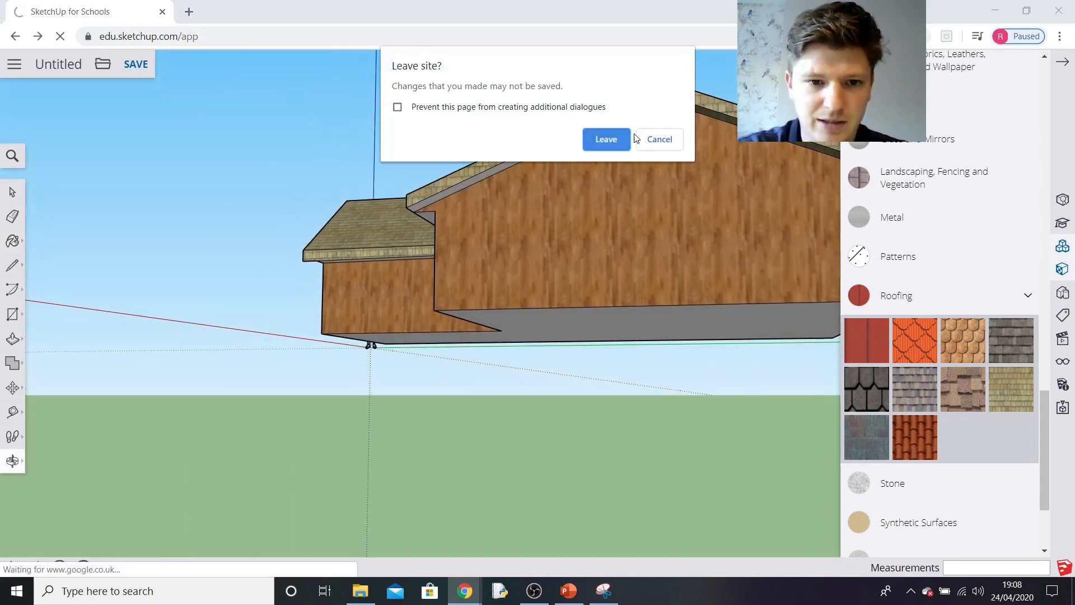
{"action": "left_click", "coordinate": [648, 139]}
{"action": "mouse_move", "coordinate": [696, 276]}
{"action": "middle_mouse_down"}
{"action": "mouse_move", "coordinate": [400, 356]}
{"action": "mouse_move", "coordinate": [372, 207]}
{"action": "mouse_move", "coordinate": [430, 119]}
{"action": "mouse_move", "coordinate": [288, 293]}
{"action": "mouse_move", "coordinate": [550, 115]}
{"action": "mouse_move", "coordinate": [284, 409]}
{"action": "mouse_move", "coordinate": [628, 166]}
{"action": "mouse_move", "coordinate": [573, 211]}
{"action": "mouse_move", "coordinate": [610, 365]}
{"action": "mouse_move", "coordinate": [303, 414]}
{"action": "mouse_move", "coordinate": [487, 453]}
{"action": "mouse_move", "coordinate": [494, 498]}
{"action": "mouse_move", "coordinate": [476, 482]}
{"action": "middle_mouse_up"}
{"action": "left_click", "coordinate": [408, 153]}
{"action": "left_click", "coordinate": [448, 120]}
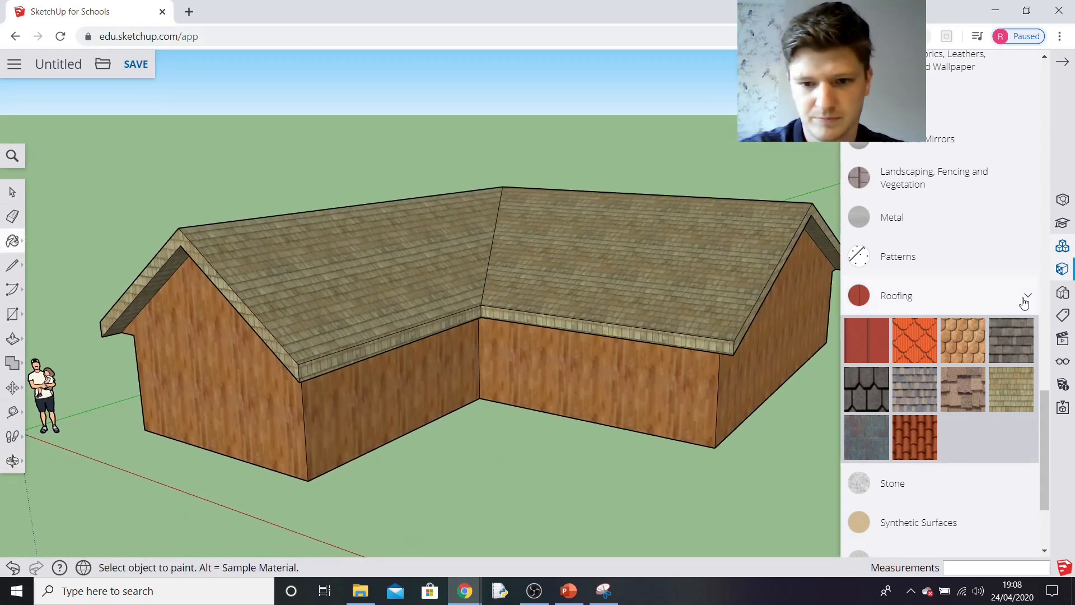
- Collapse the Roofing category and paint the inner wall of the wing beside the scale figure with the roof shingle material
{"action": "left_click", "coordinate": [1024, 303]}
{"action": "middle_click_drag", "start_coordinate": [784, 425], "coordinate": [715, 451]}
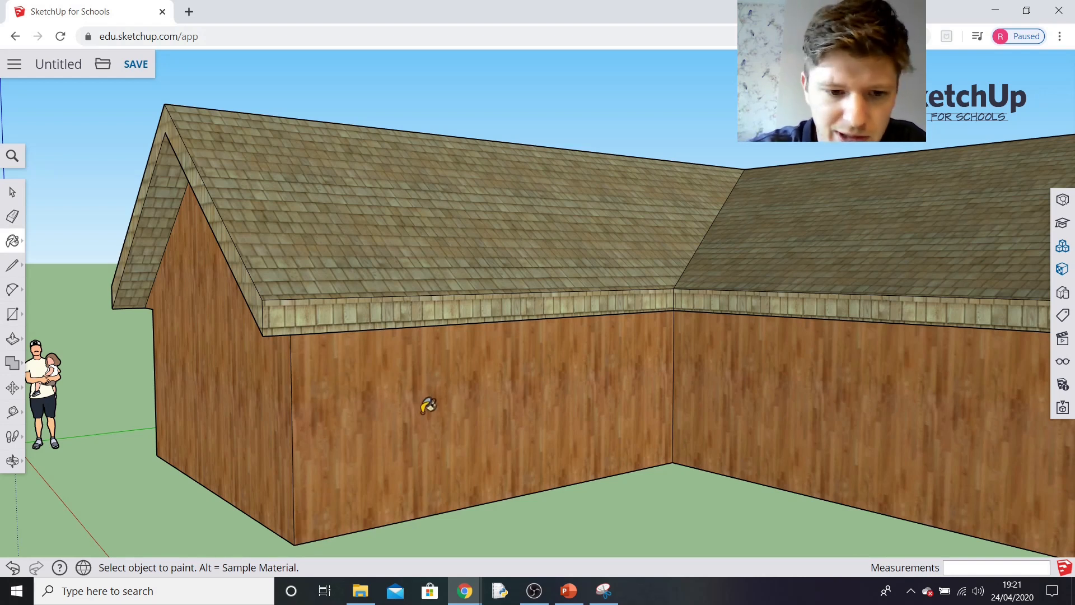
{"action": "left_click", "coordinate": [429, 405]}
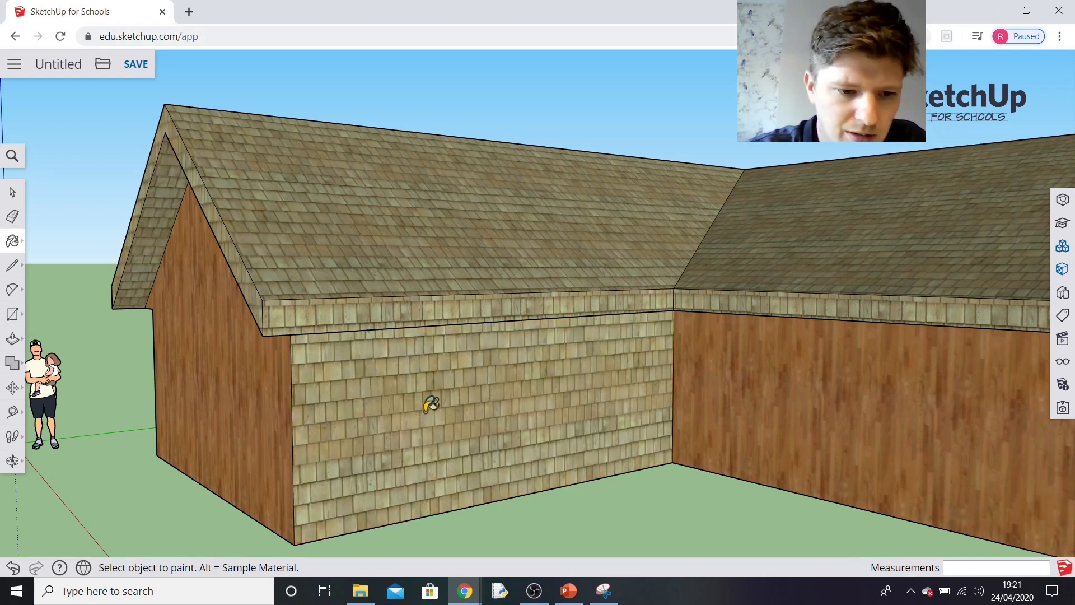
- Paint the shingled inner wall of the wing plain white with the white colour swatch
{"action": "left_click", "coordinate": [12, 240]}
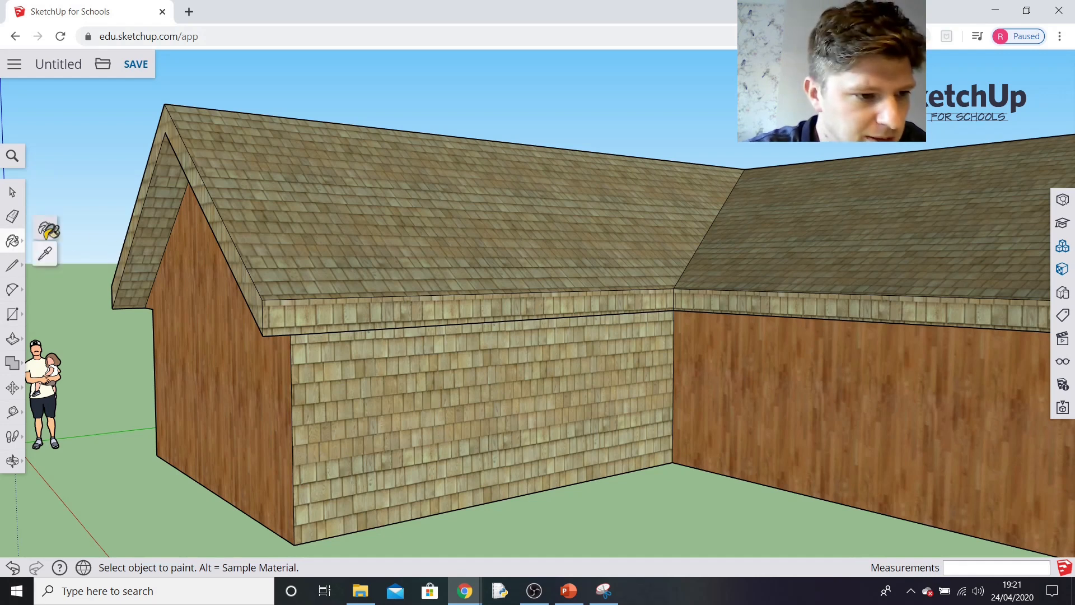
{"action": "left_click", "coordinate": [47, 230]}
{"action": "scroll", "coordinate": [923, 295], "scroll_direction": "up", "scroll_amount": 6}
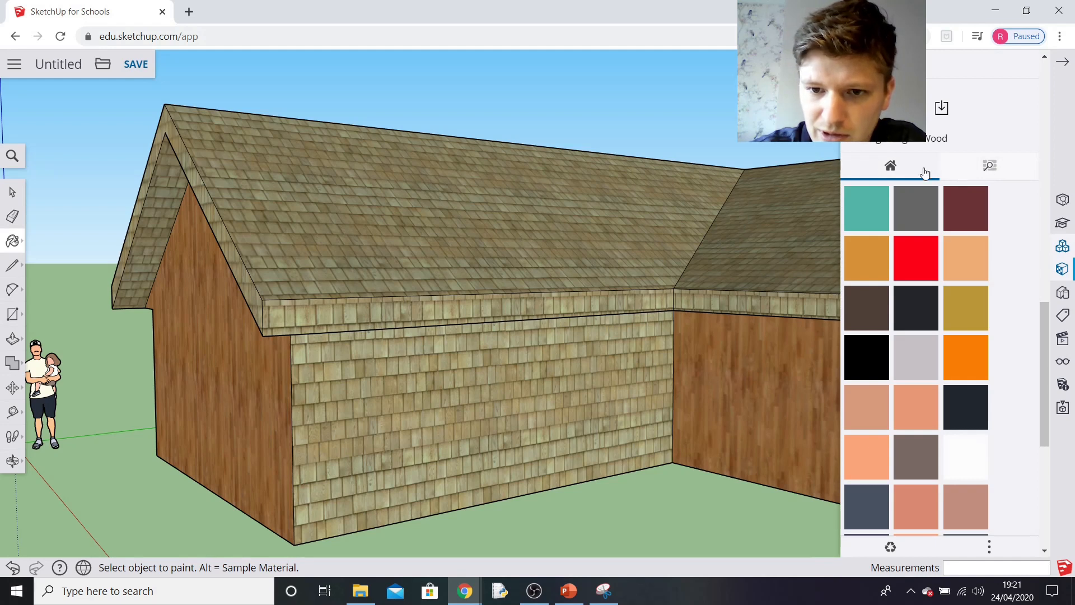
{"action": "left_click", "coordinate": [966, 455]}
{"action": "left_click", "coordinate": [521, 374]}
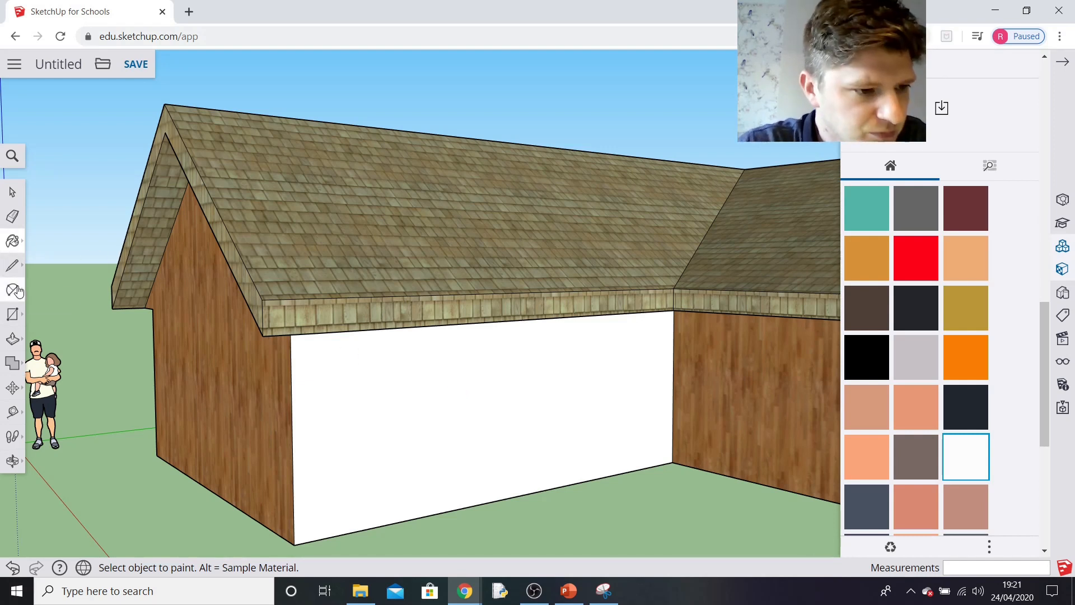
- Draw a window rectangle about 1.15 m by 0.95 m on the white wall near the gable-end corner
{"action": "left_click", "coordinate": [12, 315]}
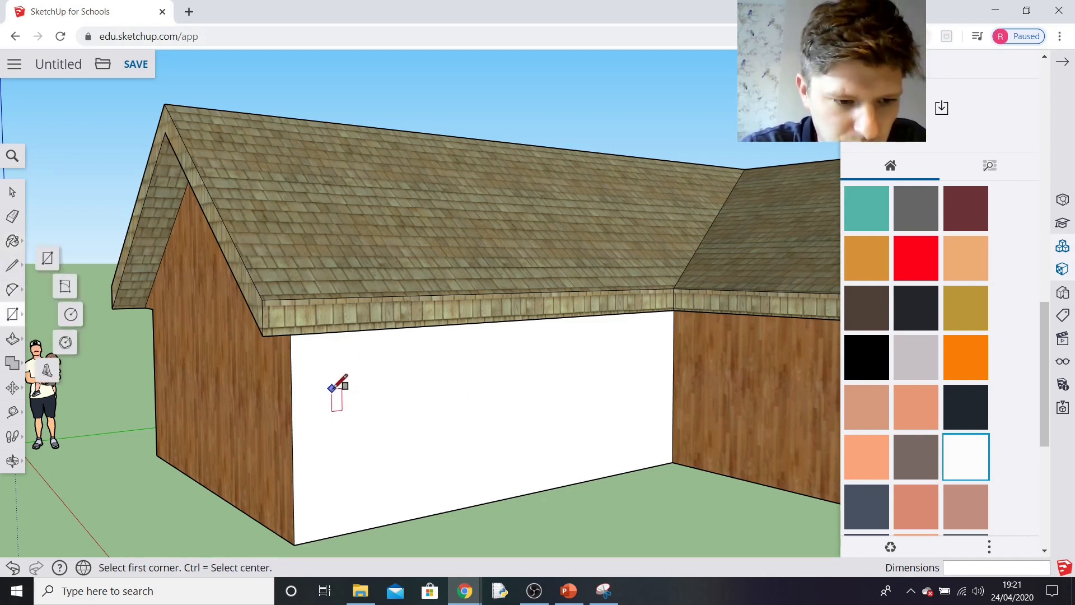
{"action": "left_click", "coordinate": [335, 453]}
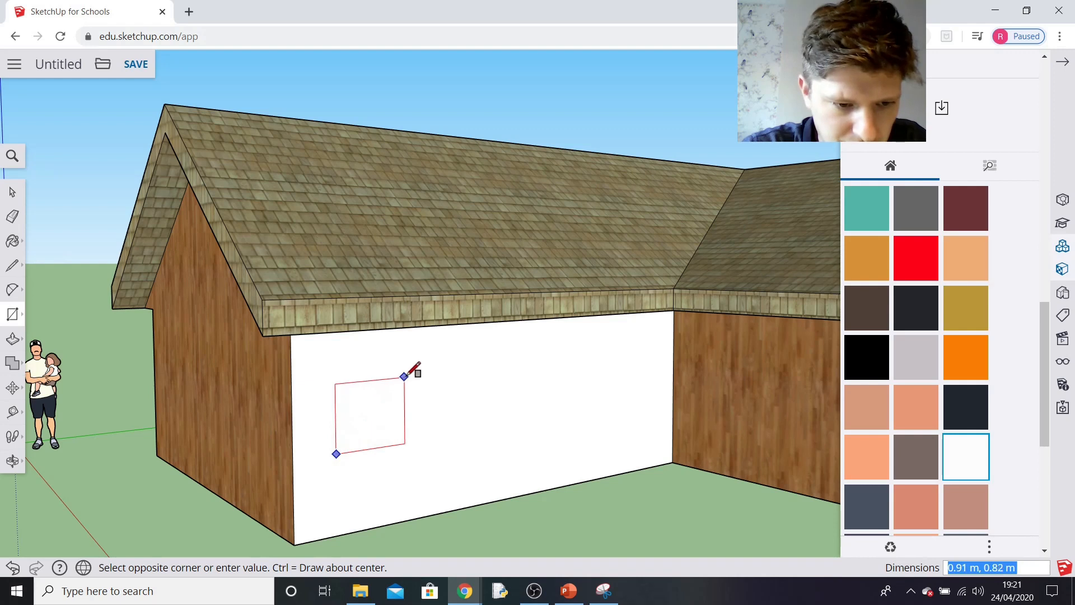
{"action": "left_click", "coordinate": [407, 351]}
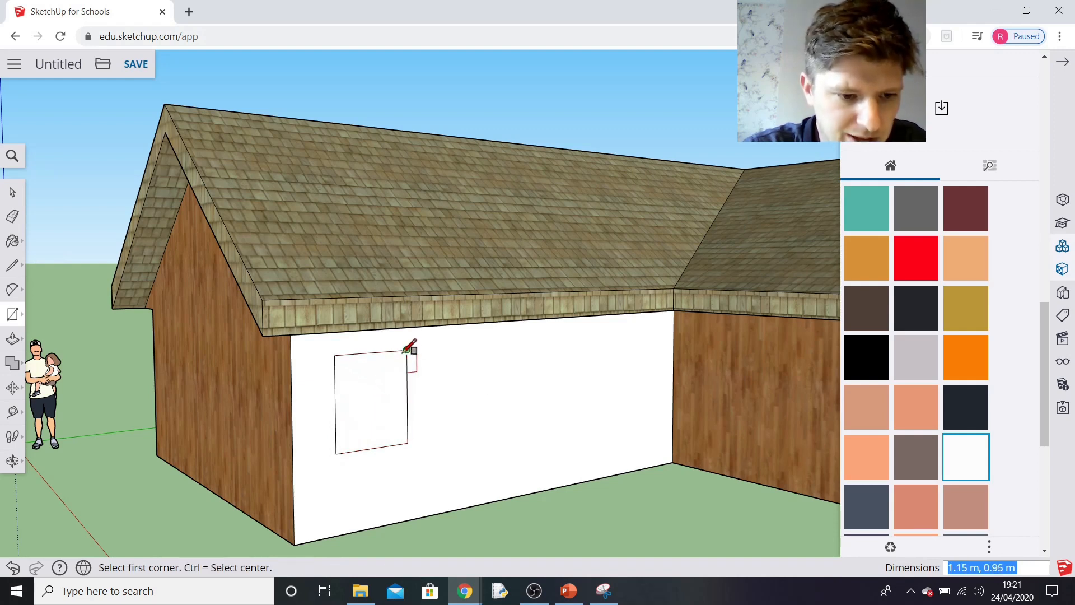
- Offset the window rectangle inward by about 0.08 m, and offset the inner rectangle outward by about 0.17 m for an outer frame
{"action": "left_click", "coordinate": [23, 342]}
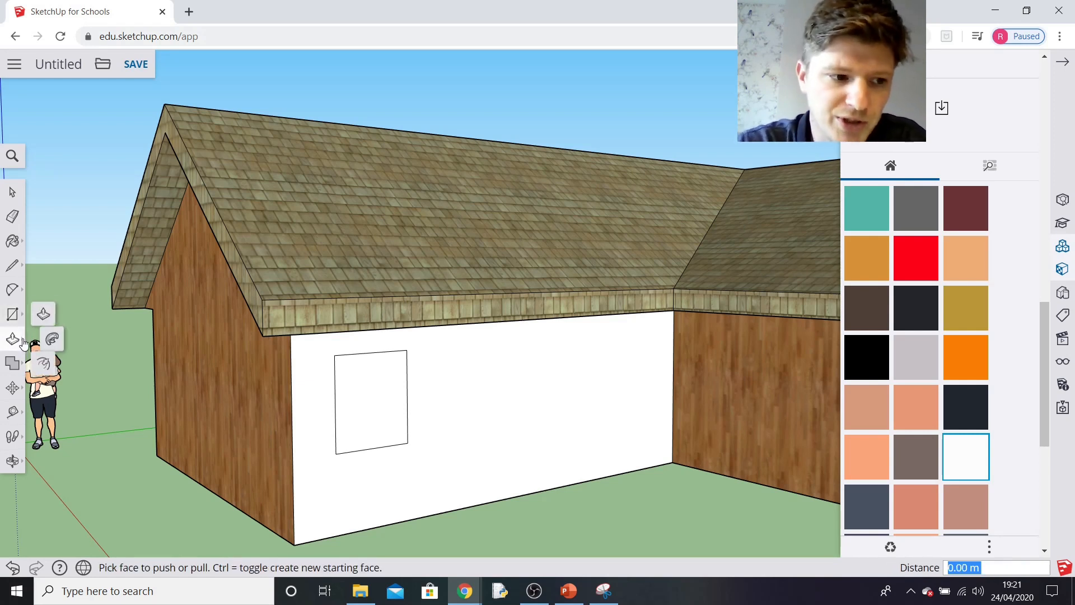
{"action": "left_click", "coordinate": [50, 364]}
{"action": "left_click", "coordinate": [377, 392]}
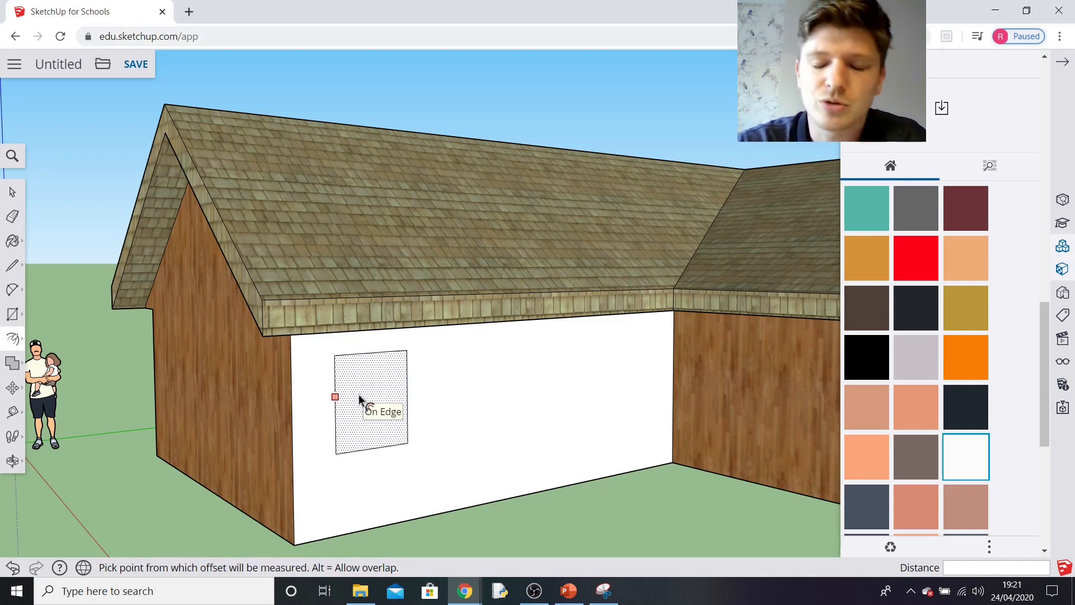
{"action": "left_click", "coordinate": [358, 395]}
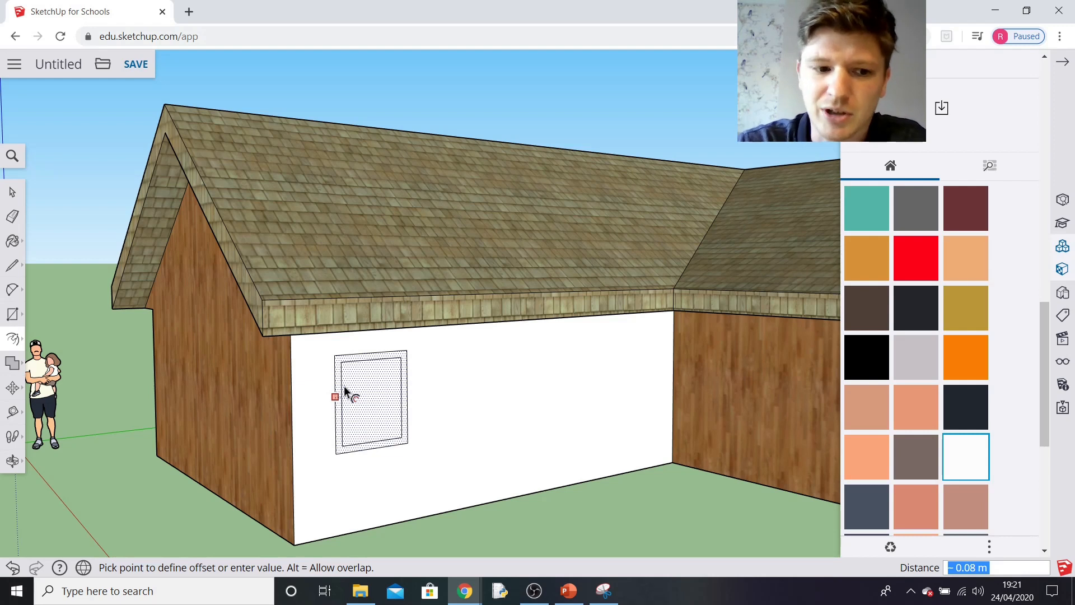
{"action": "left_click", "coordinate": [344, 392]}
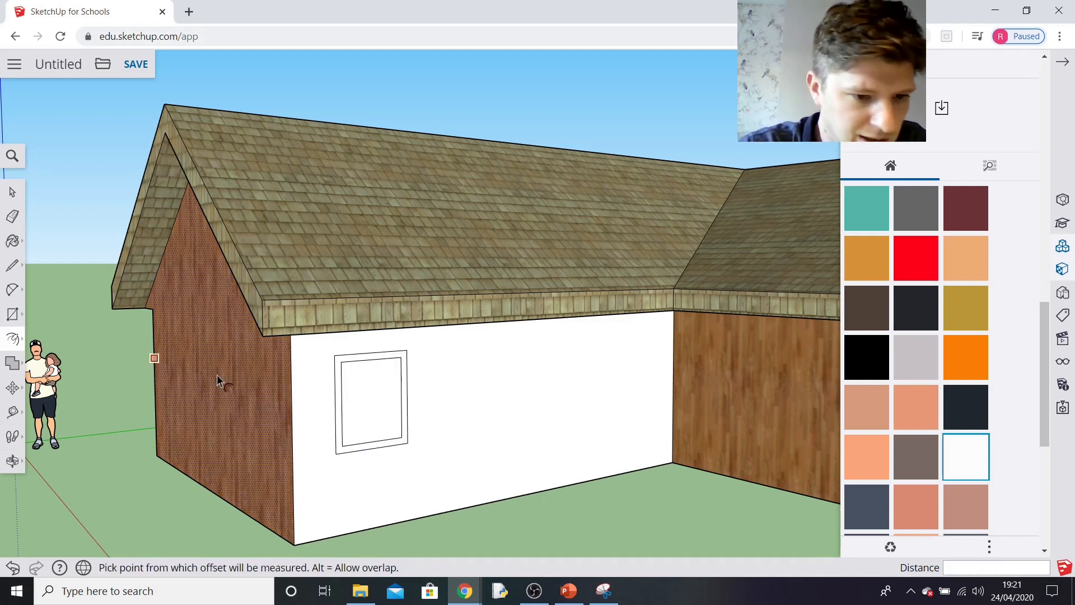
{"action": "left_click", "coordinate": [342, 397]}
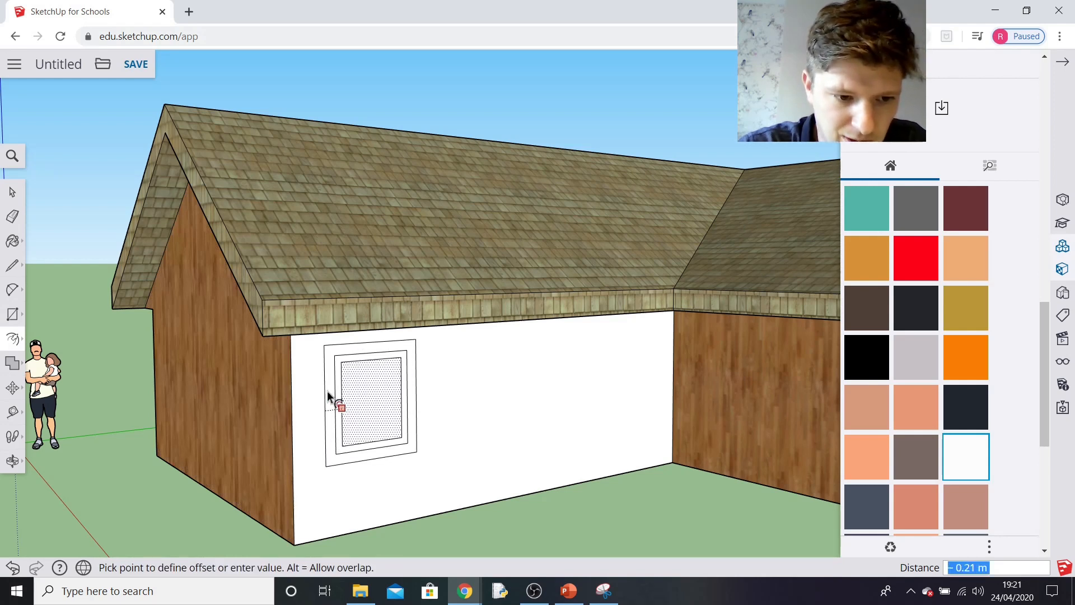
{"action": "left_click", "coordinate": [331, 397]}
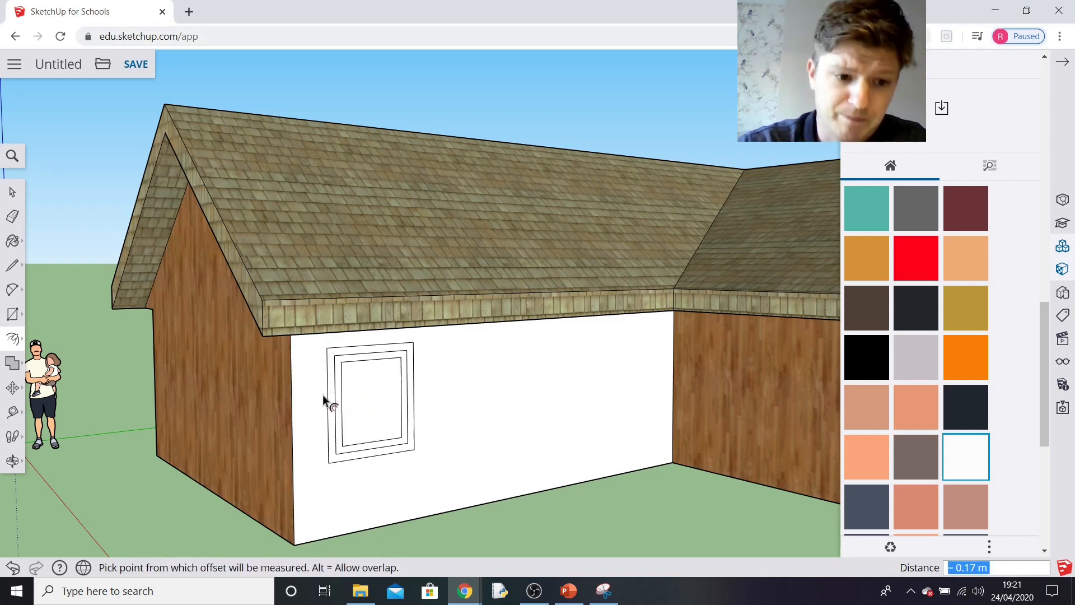
- Push the window's central pane slightly into the wall and pull the outermost frame ring out by about 0.04 m
{"action": "scroll", "coordinate": [374, 428], "scroll_direction": "up", "scroll_amount": 6}
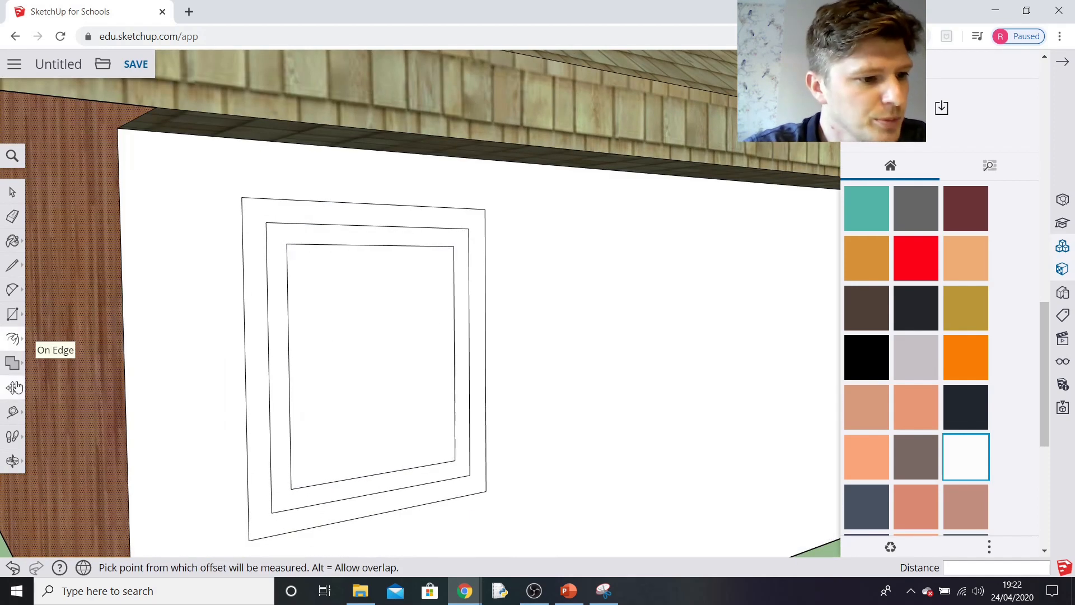
{"action": "left_click", "coordinate": [13, 338]}
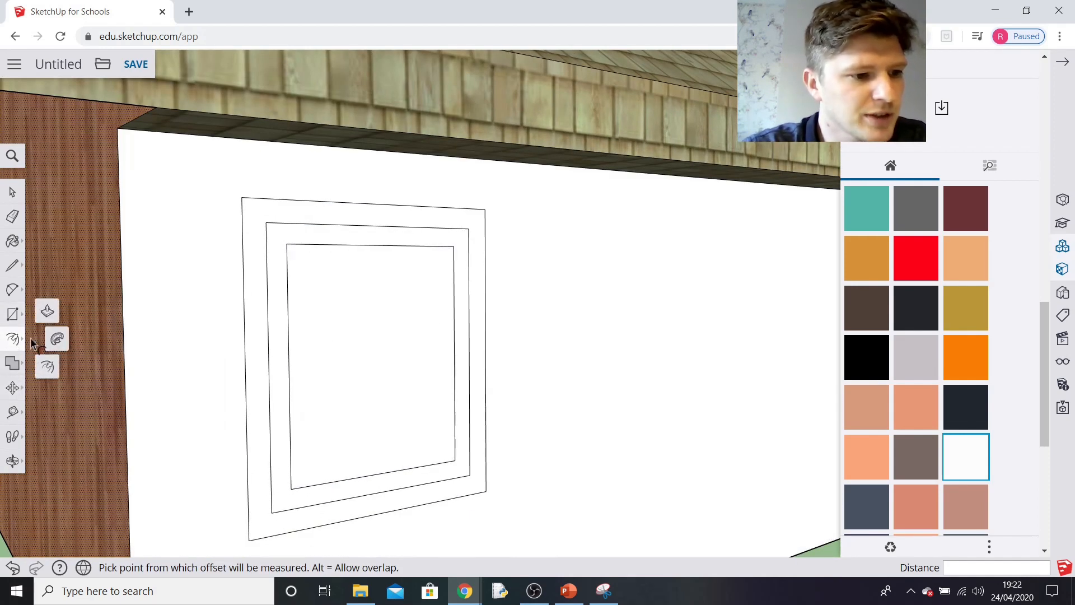
{"action": "left_click", "coordinate": [48, 311]}
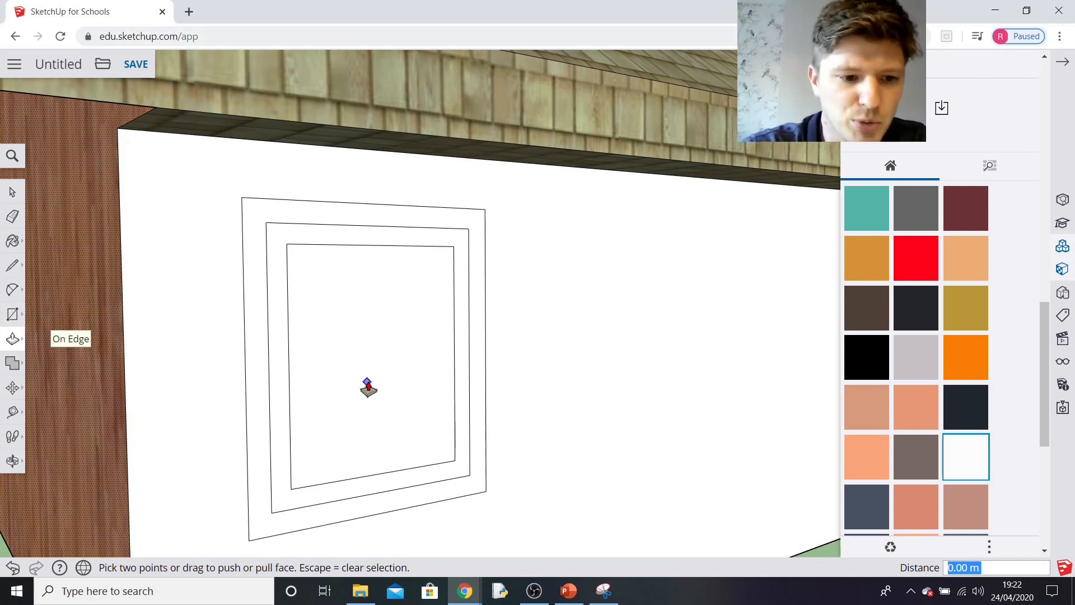
{"action": "mouse_move", "coordinate": [369, 387]}
{"action": "left_mouse_down"}
{"action": "mouse_move", "coordinate": [352, 384]}
{"action": "mouse_move", "coordinate": [366, 387]}
{"action": "left_mouse_up"}
{"action": "left_click_drag", "start_coordinate": [482, 405], "coordinate": [486, 412]}
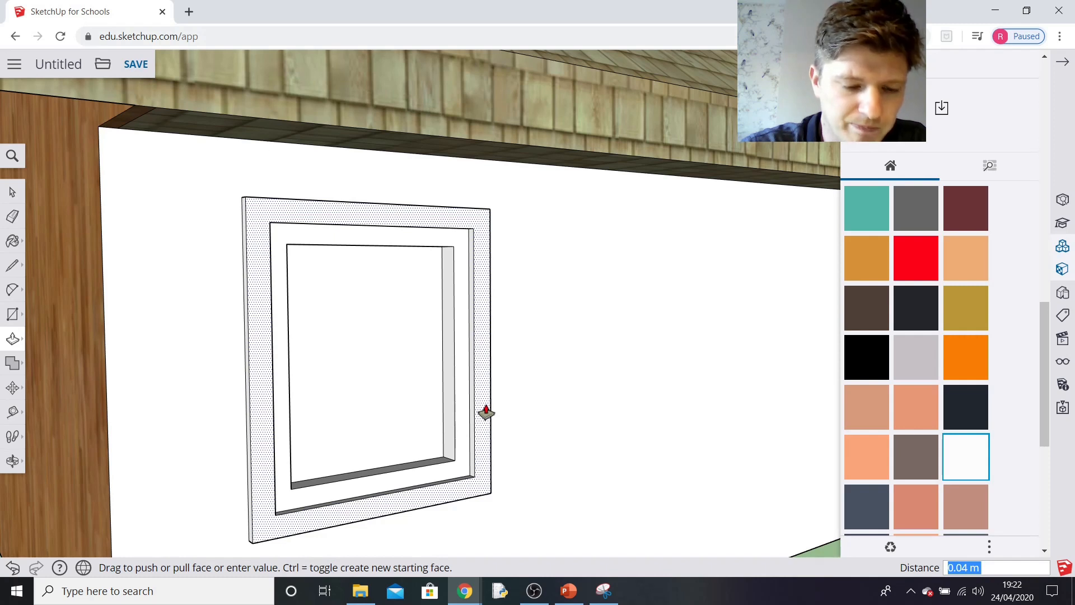
{"action": "left_click_drag", "start_coordinate": [486, 412], "coordinate": [488, 411]}
{"action": "key", "text": "o"}
{"action": "left_click_drag", "start_coordinate": [401, 387], "coordinate": [587, 414]}
{"action": "left_click_drag", "start_coordinate": [377, 407], "coordinate": [424, 396]}
{"action": "key", "text": "p"}
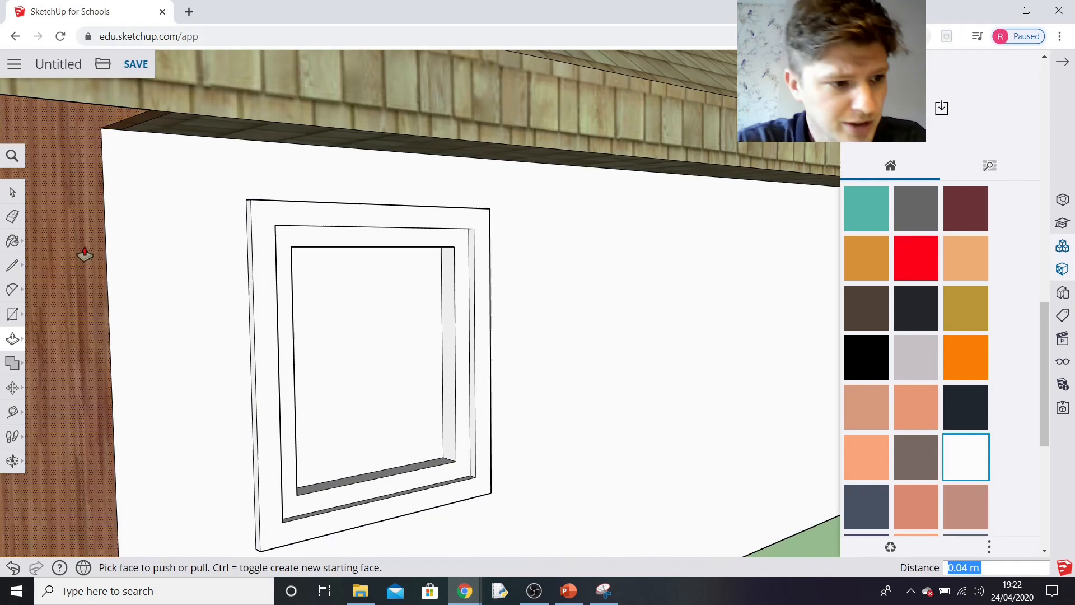
- Paint the window pane with the Sky Reflection material from the Glass and Mirrors category
{"action": "left_click", "coordinate": [18, 243]}
{"action": "left_click", "coordinate": [45, 227]}
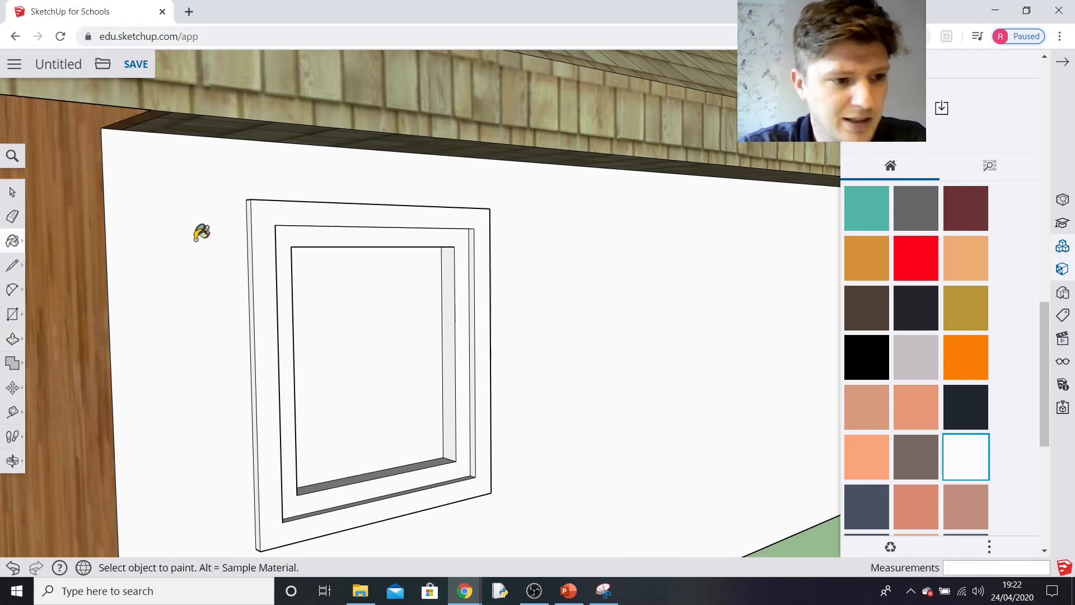
{"action": "left_click", "coordinate": [990, 167]}
{"action": "left_click", "coordinate": [1024, 284]}
{"action": "scroll", "coordinate": [1018, 285], "scroll_direction": "down", "scroll_amount": 2}
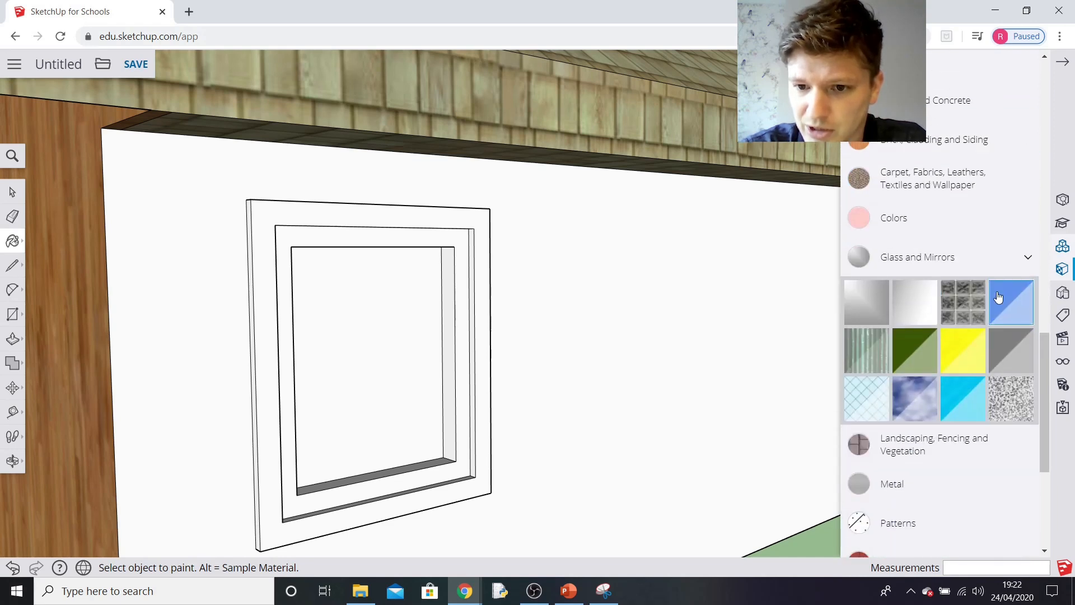
{"action": "left_click", "coordinate": [907, 414]}
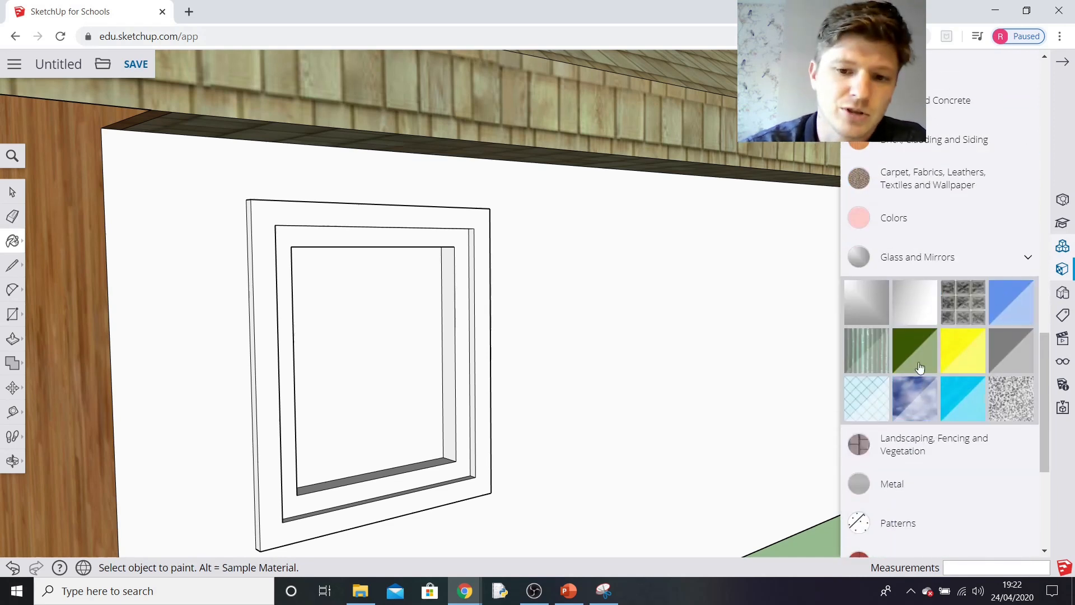
{"action": "left_click", "coordinate": [359, 336]}
{"action": "mouse_move", "coordinate": [557, 358]}
{"action": "middle_mouse_down"}
{"action": "mouse_move", "coordinate": [499, 391]}
{"action": "mouse_move", "coordinate": [263, 413]}
{"action": "mouse_move", "coordinate": [495, 422]}
{"action": "mouse_move", "coordinate": [543, 386]}
{"action": "middle_mouse_up"}
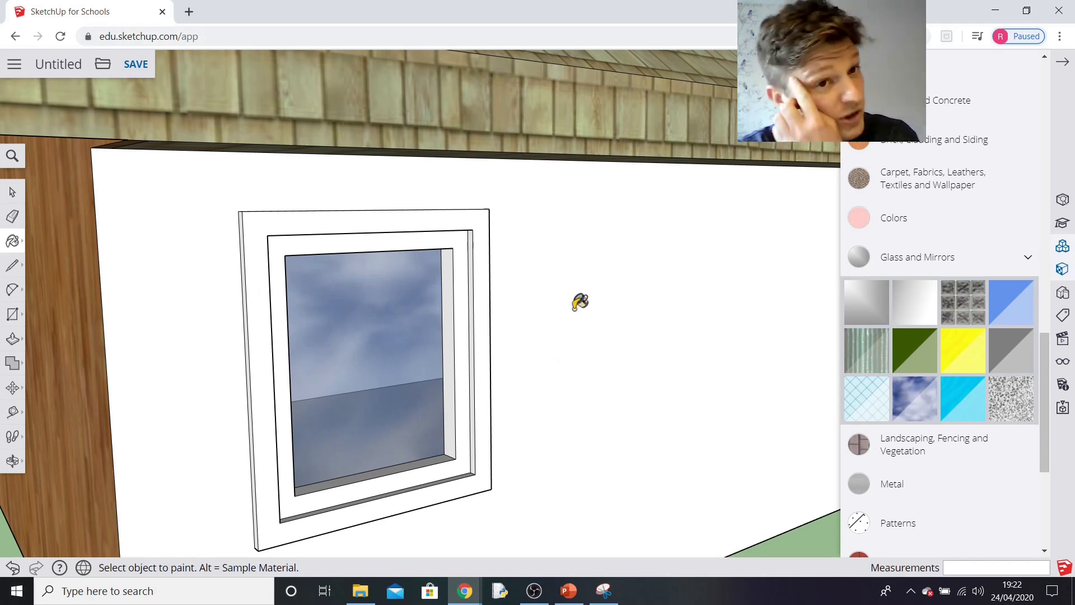
- Sample the wood material from the gable-end wall and paint the white wall around the window with it
{"action": "mouse_move", "coordinate": [93, 350]}
{"action": "middle_mouse_down"}
{"action": "mouse_move", "coordinate": [233, 367]}
{"action": "mouse_move", "coordinate": [269, 335]}
{"action": "middle_mouse_up"}
{"action": "left_click", "coordinate": [13, 245]}
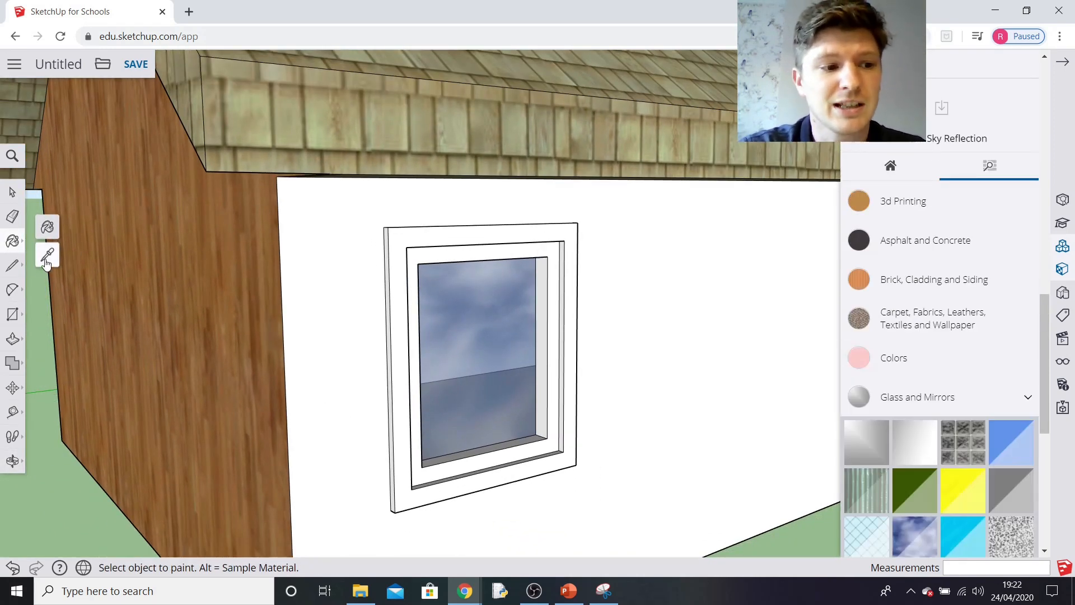
{"action": "left_click", "coordinate": [48, 254]}
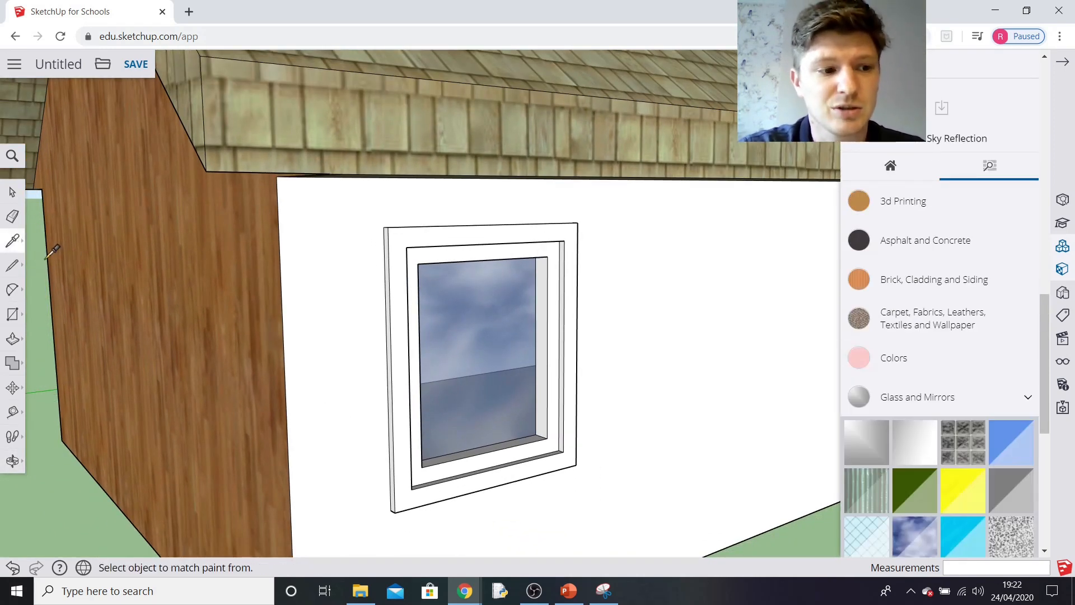
{"action": "left_click", "coordinate": [204, 314]}
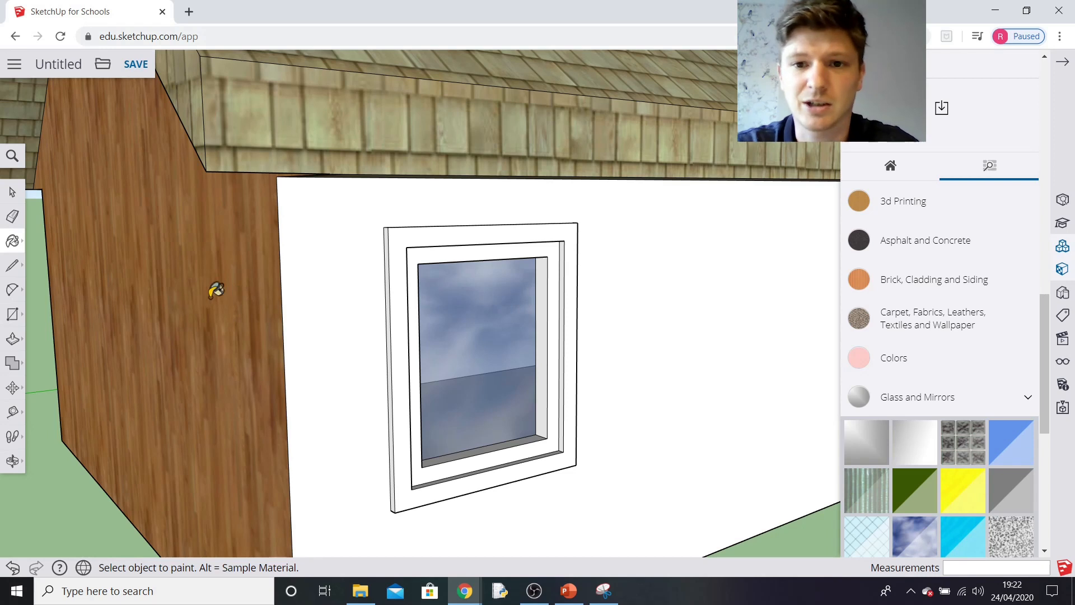
{"action": "left_click", "coordinate": [342, 285]}
{"action": "scroll", "coordinate": [666, 346], "scroll_direction": "down", "scroll_amount": 3}
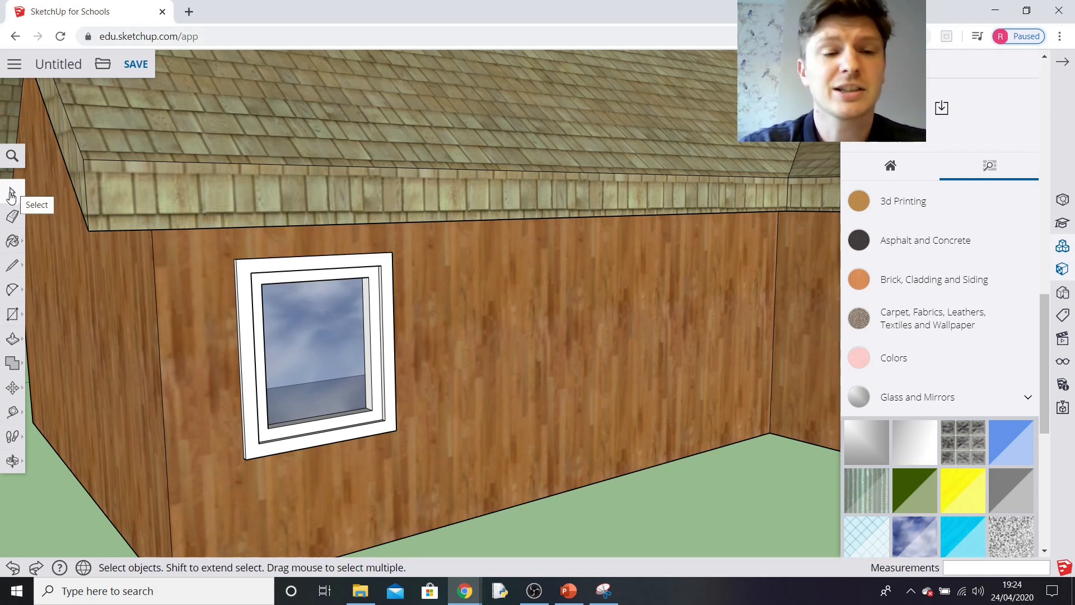
- Select the whole window, including frame and pane, and make it a group
{"action": "left_click_drag", "start_coordinate": [210, 240], "coordinate": [430, 478]}
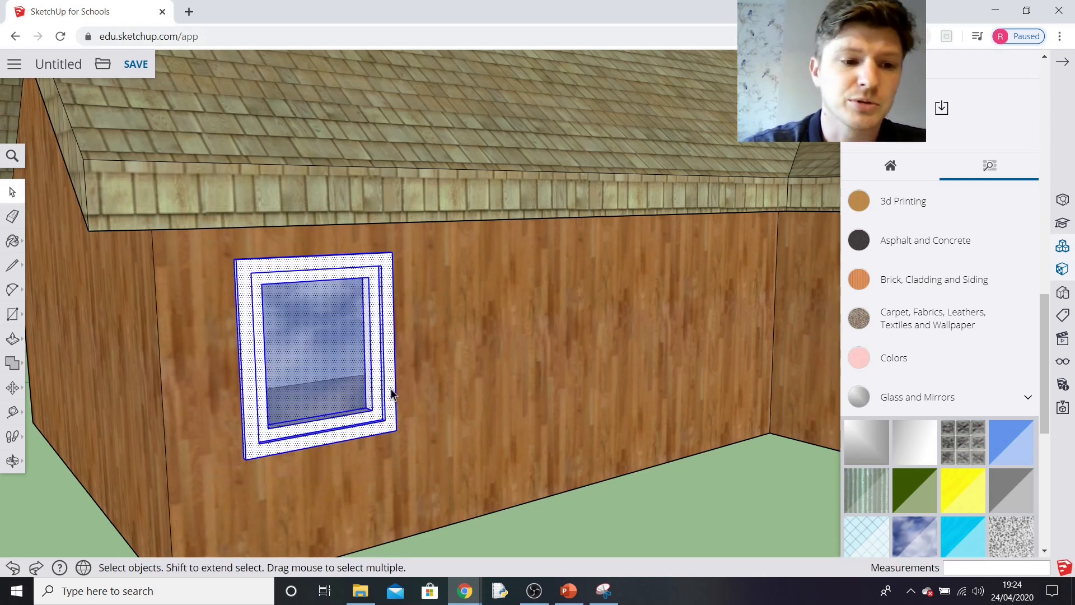
{"action": "right_click", "coordinate": [340, 364]}
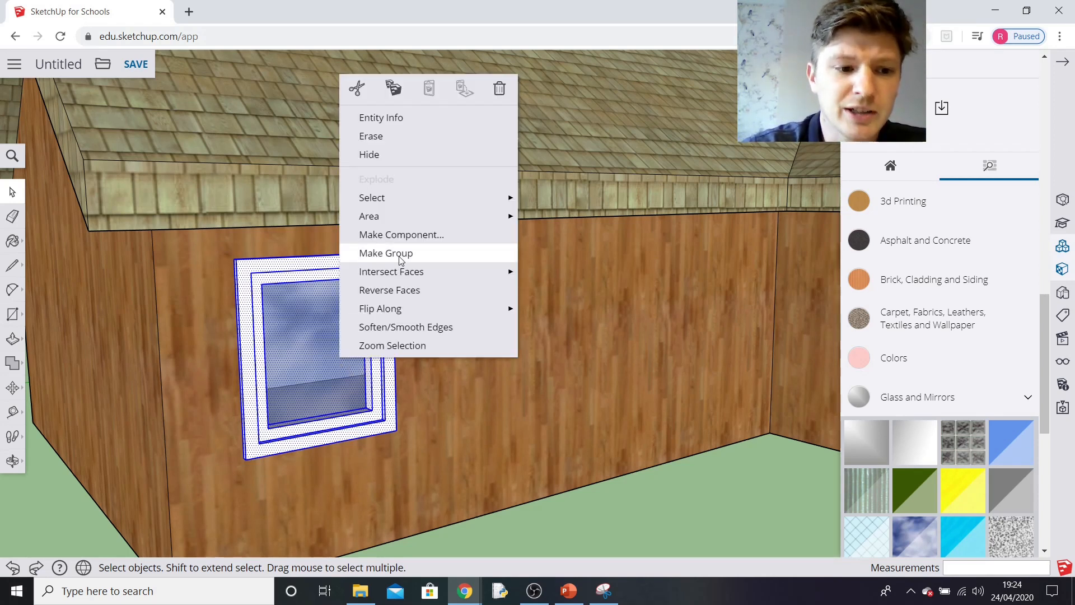
{"action": "left_click", "coordinate": [369, 252]}
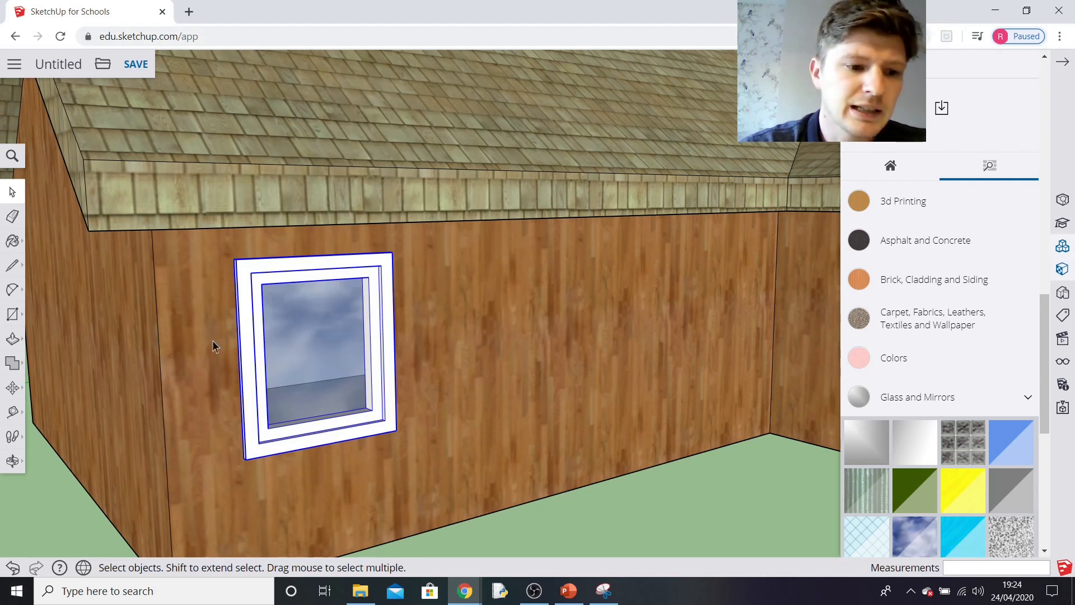
- Copy the window group twice along the same wall to form a row of three, spaced about 1.7 m apart
{"action": "left_click", "coordinate": [11, 389]}
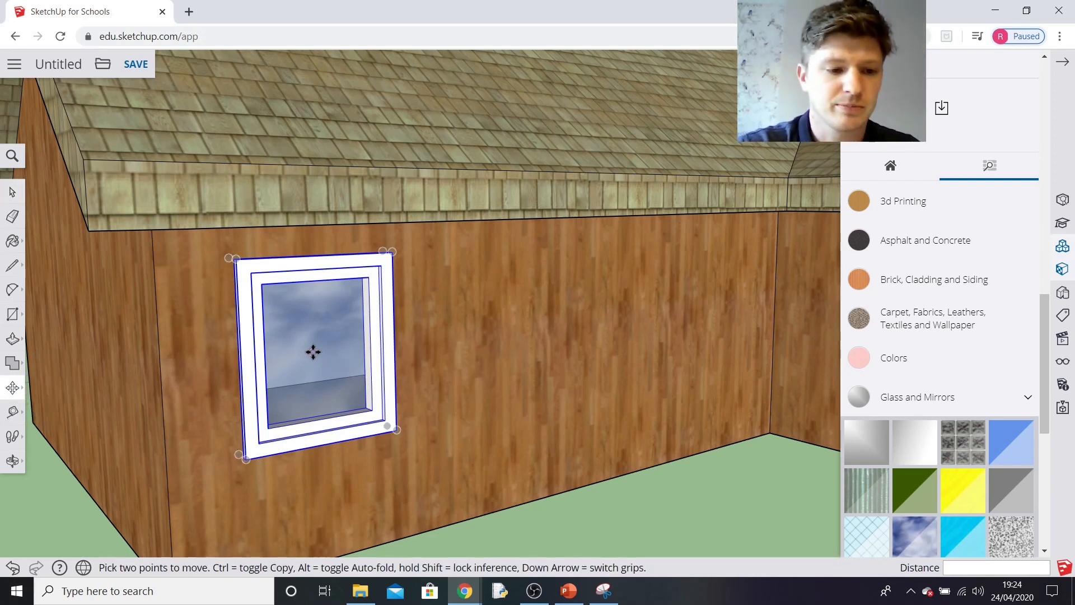
{"action": "left_click", "coordinate": [313, 352]}
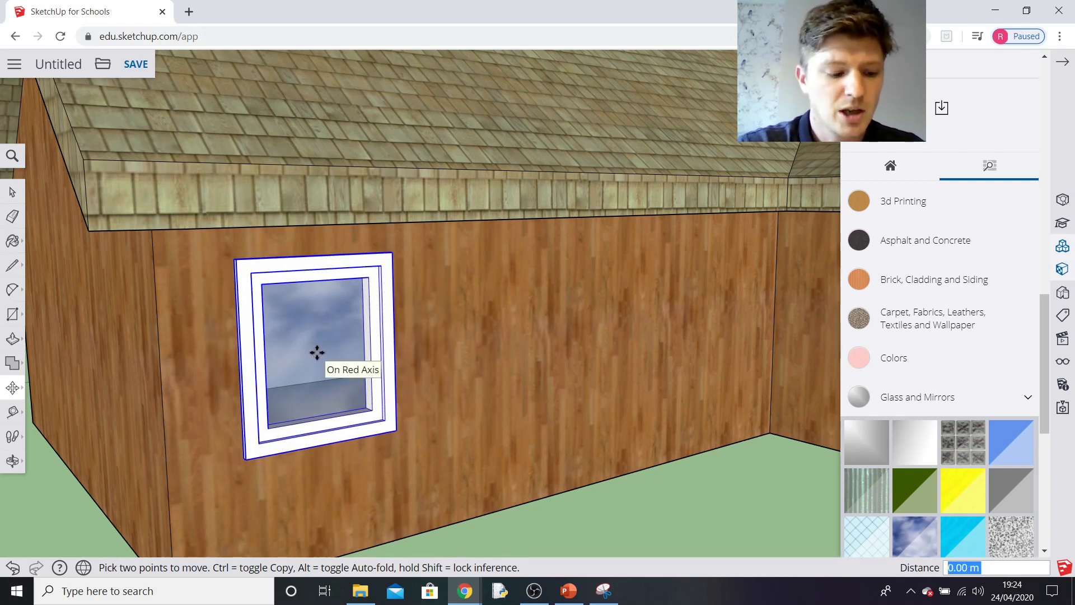
{"action": "key", "text": "ctrl"}
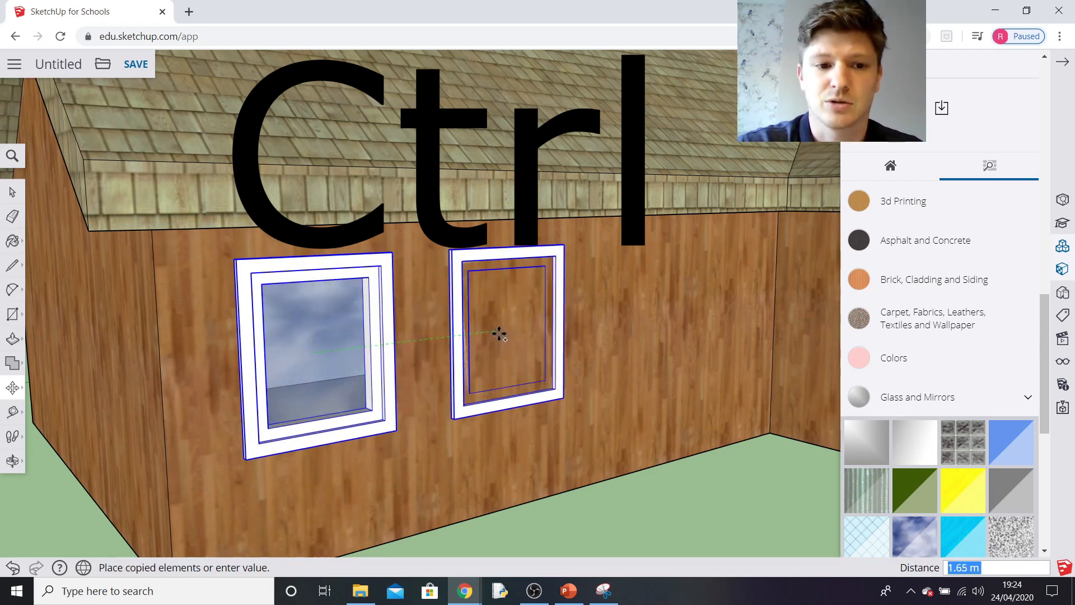
{"action": "left_click", "coordinate": [497, 334]}
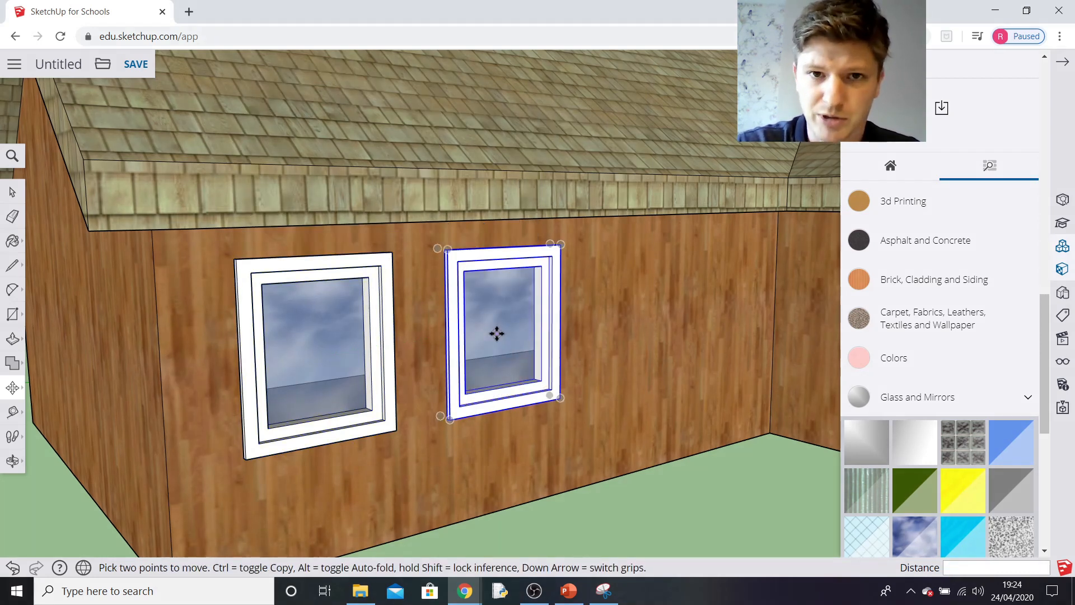
{"action": "key", "text": "ctrl"}
{"action": "left_click", "coordinate": [497, 334]}
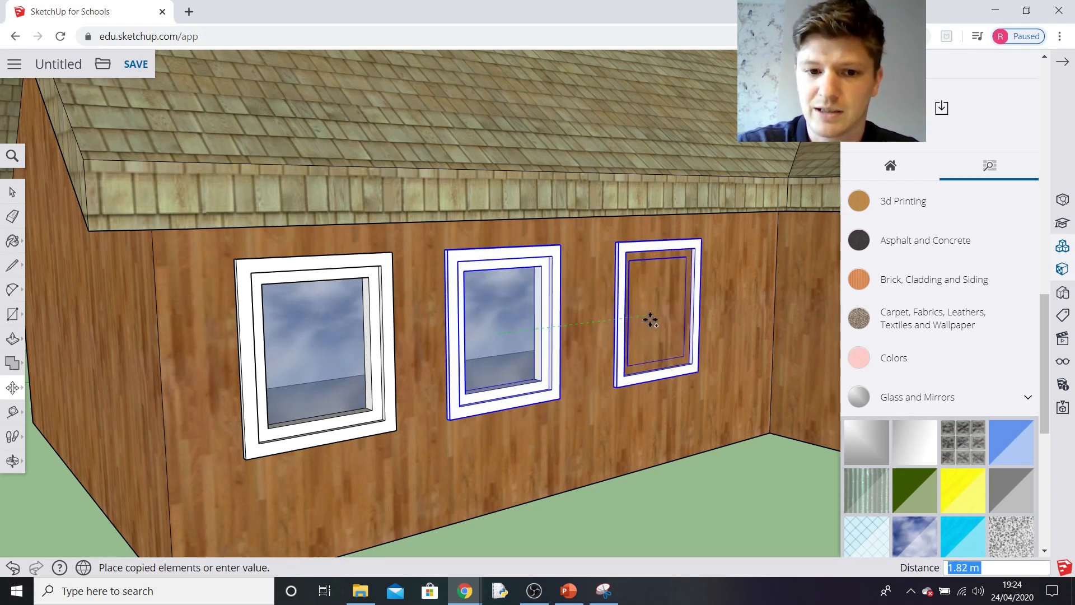
{"action": "left_click", "coordinate": [641, 320]}
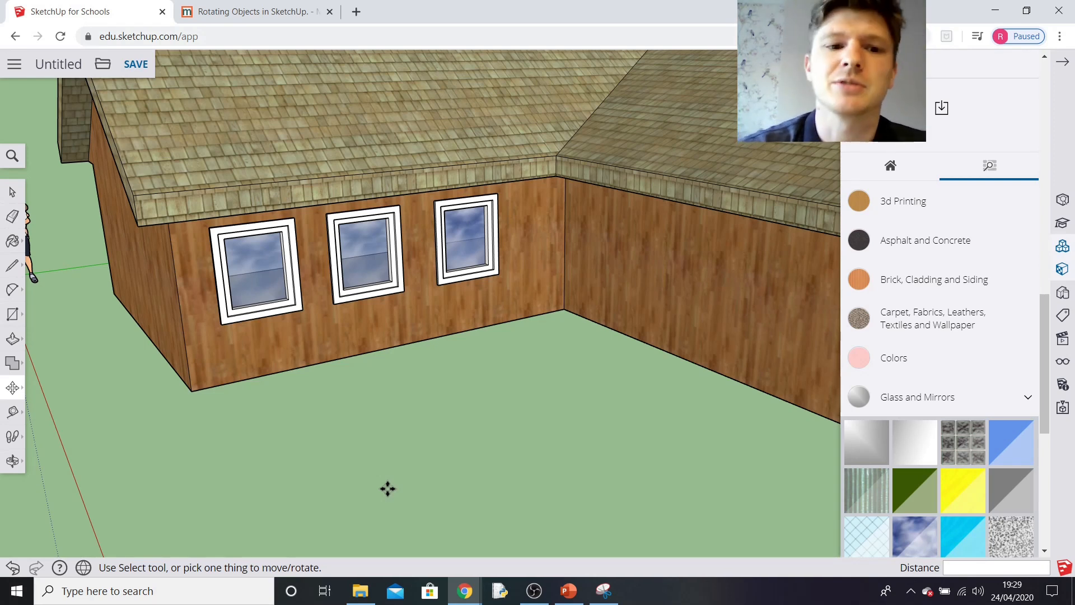
- Add guides level with the windows' lower edge along the window wall and across the adjoining wall
{"action": "middle_click_drag", "start_coordinate": [619, 456], "coordinate": [230, 417]}
{"action": "left_click", "coordinate": [9, 319]}
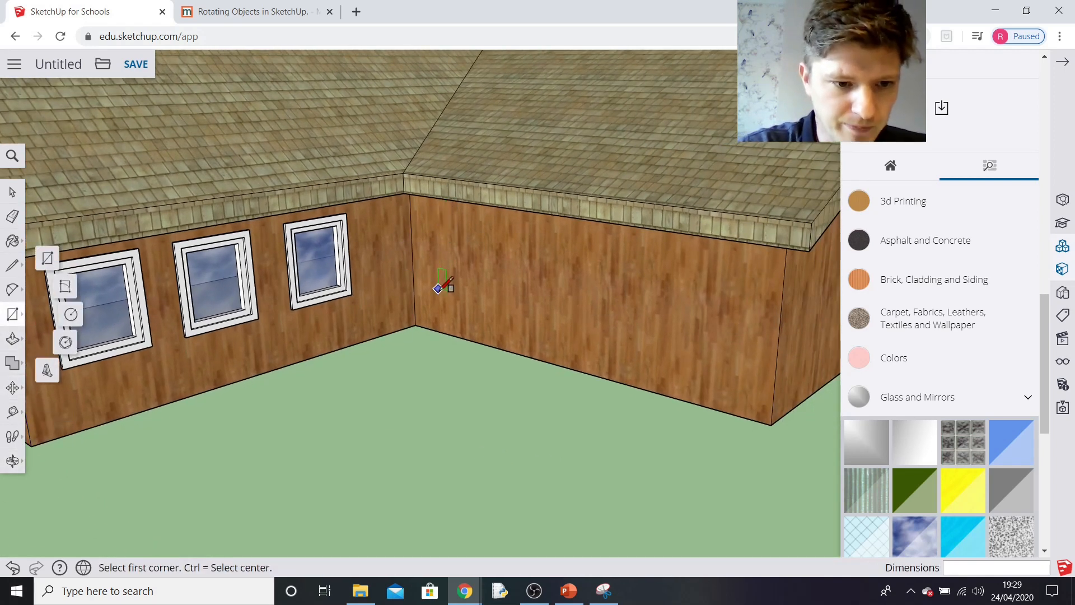
{"action": "left_click", "coordinate": [13, 413]}
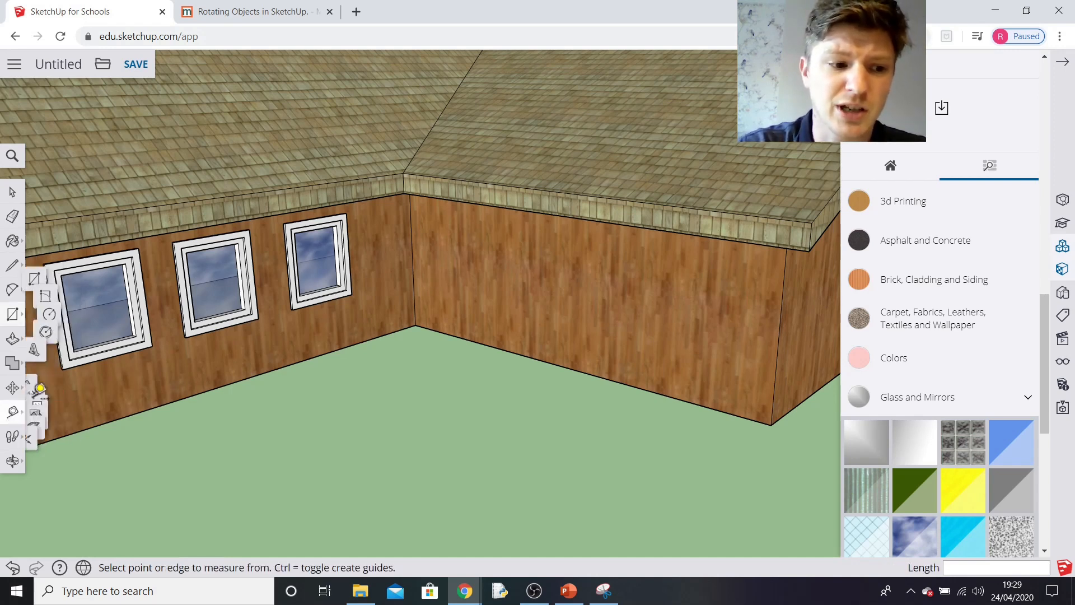
{"action": "left_click", "coordinate": [352, 293]}
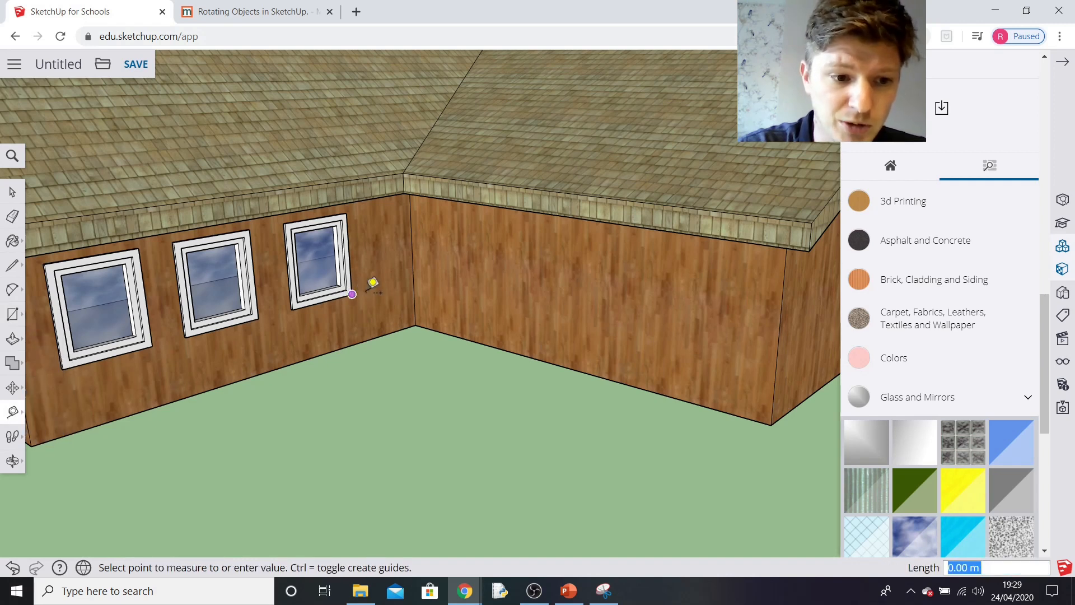
{"action": "left_click", "coordinate": [417, 272]}
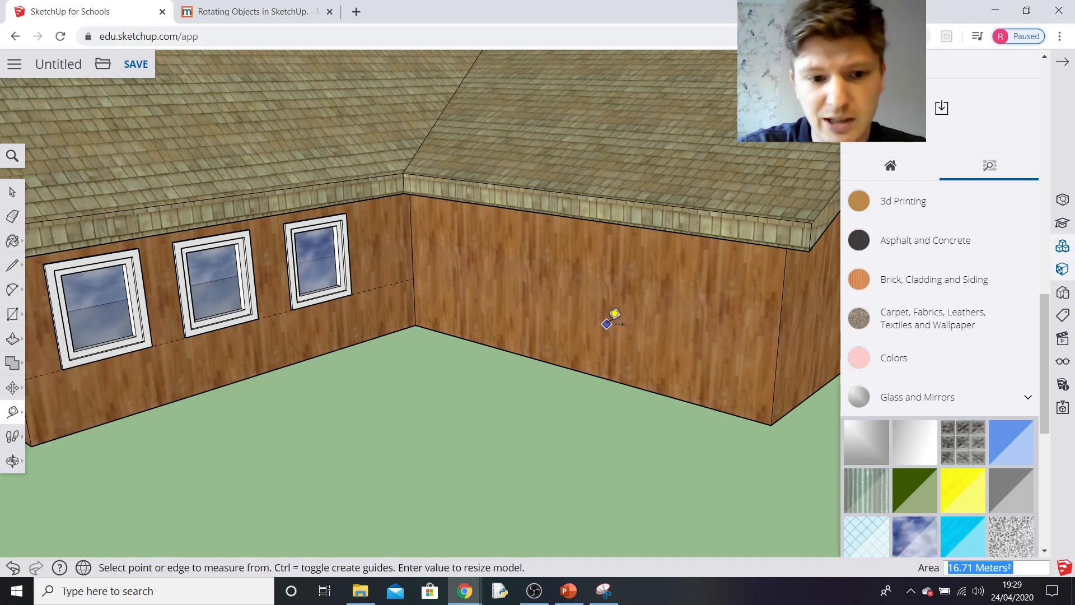
{"action": "left_click", "coordinate": [415, 277]}
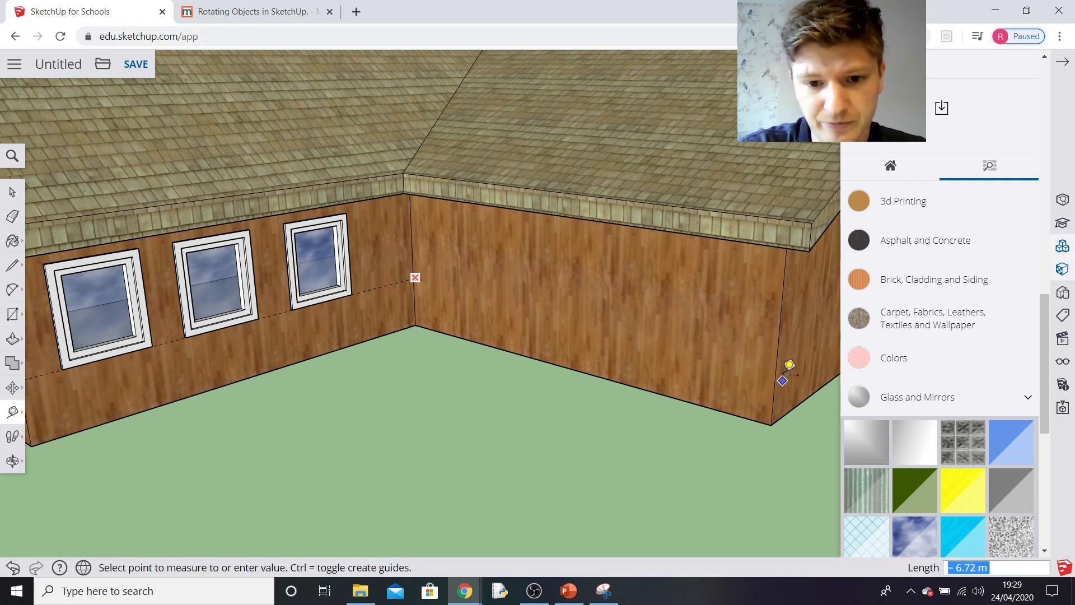
{"action": "left_click", "coordinate": [776, 361]}
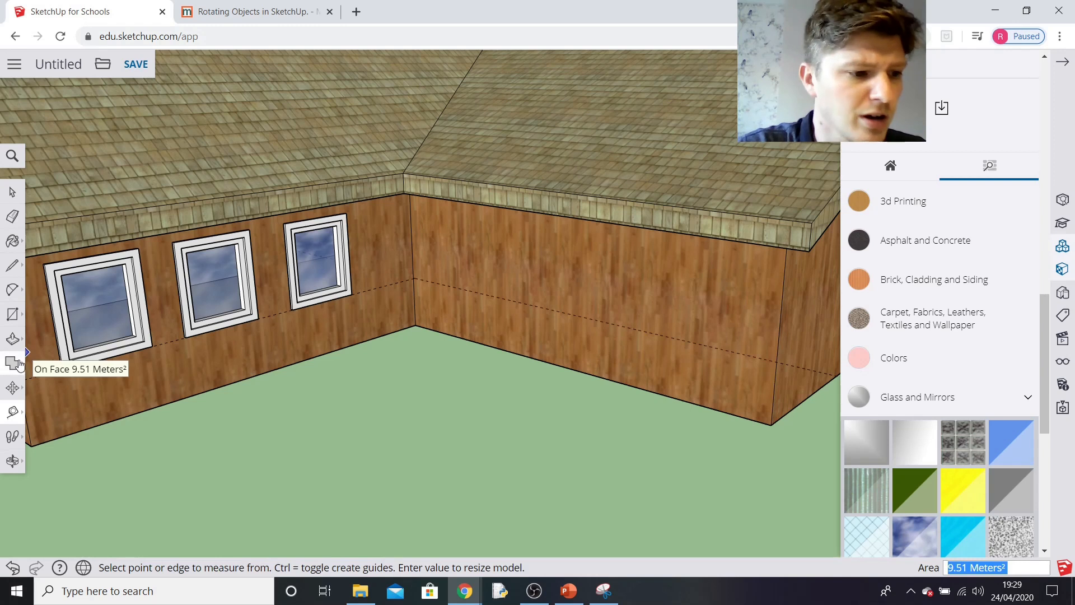
- Draw a rectangle about 3.36 m by 1.11 m on the adjoining wall, with its lower edge on the guide
{"action": "left_click", "coordinate": [12, 314]}
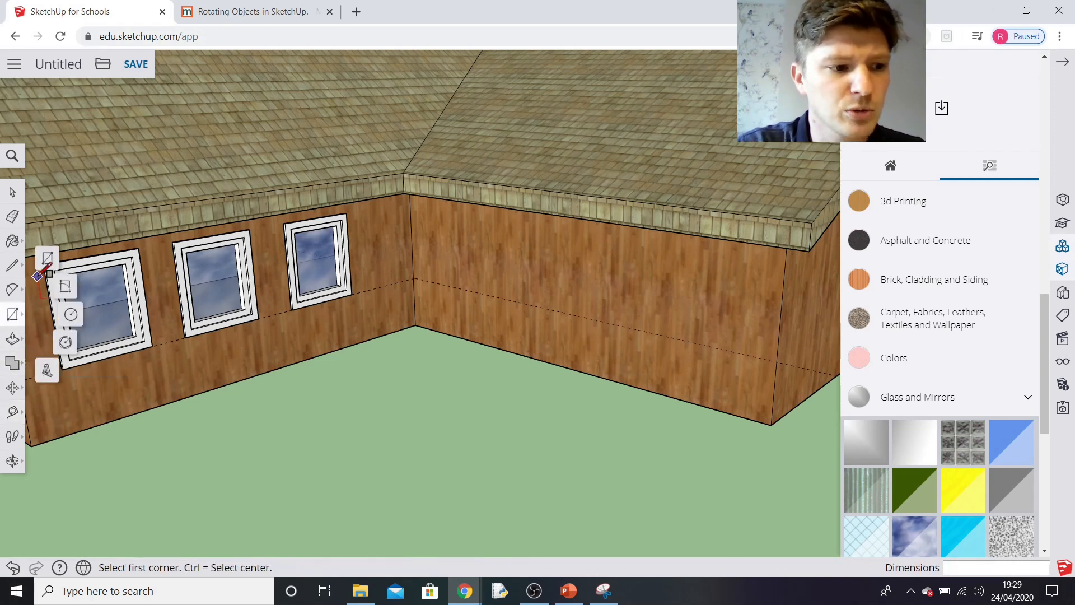
{"action": "left_click", "coordinate": [442, 284]}
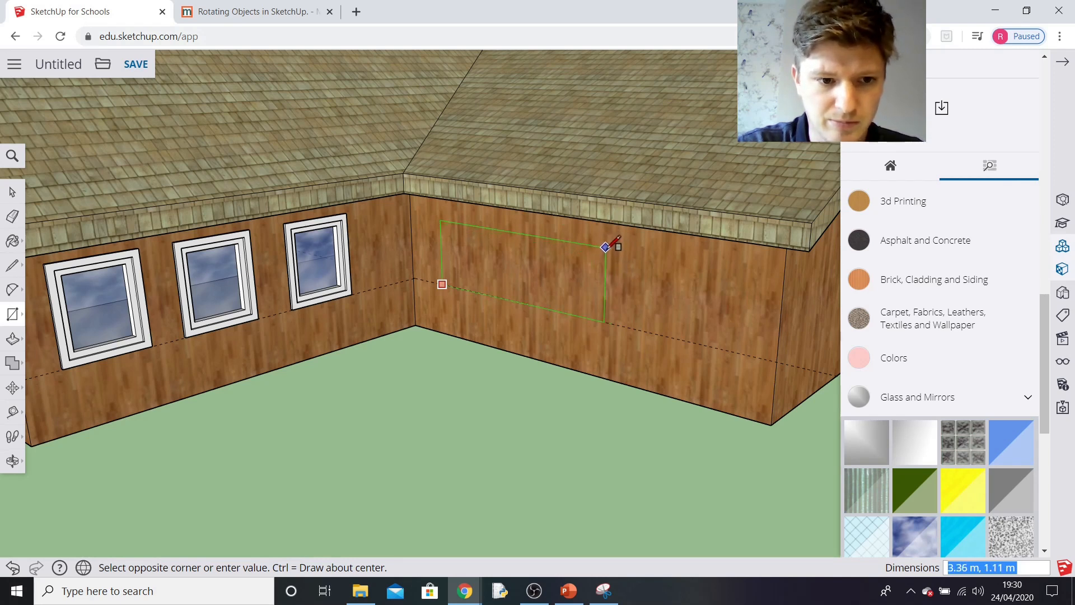
{"action": "left_click", "coordinate": [605, 249]}
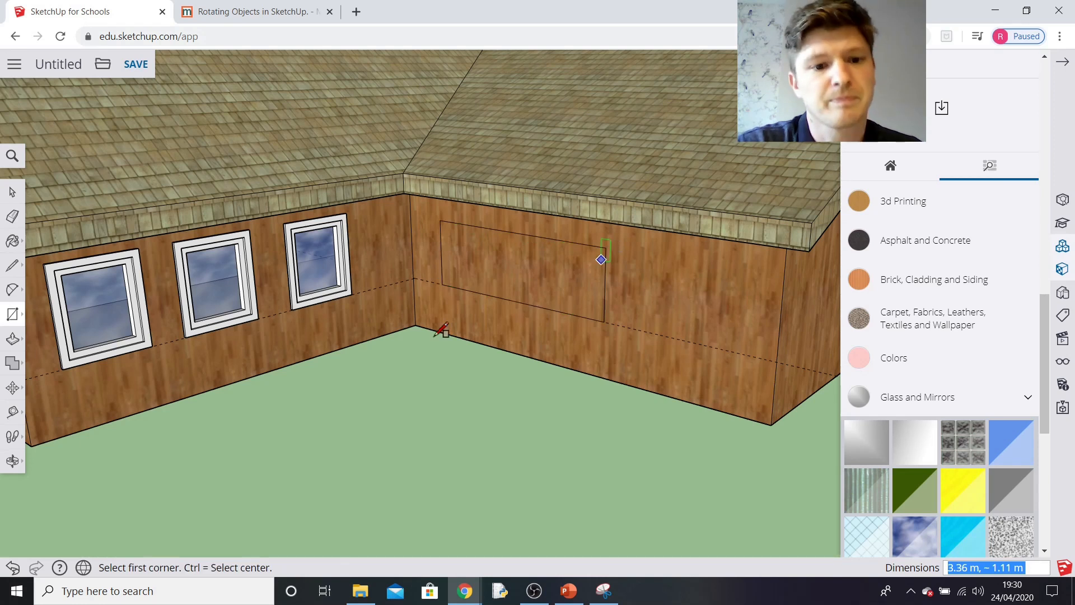
- Offset the wall rectangle inward twice to outline the wide window's outer frame, inner frame and pane
{"action": "left_click", "coordinate": [12, 338]}
{"action": "left_click", "coordinate": [56, 341]}
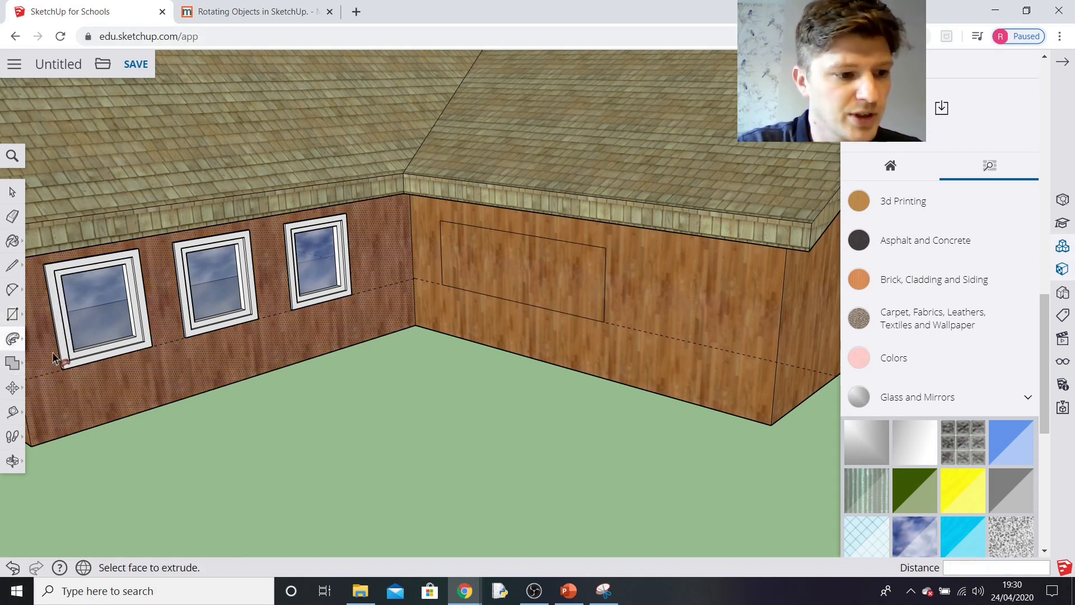
{"action": "left_click", "coordinate": [16, 343]}
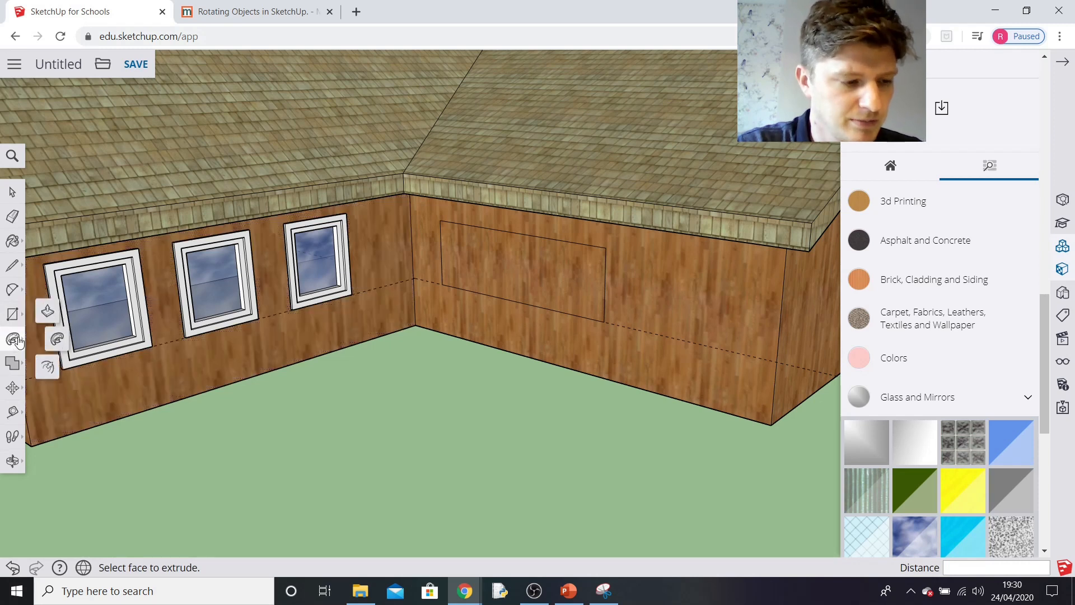
{"action": "left_click", "coordinate": [37, 365]}
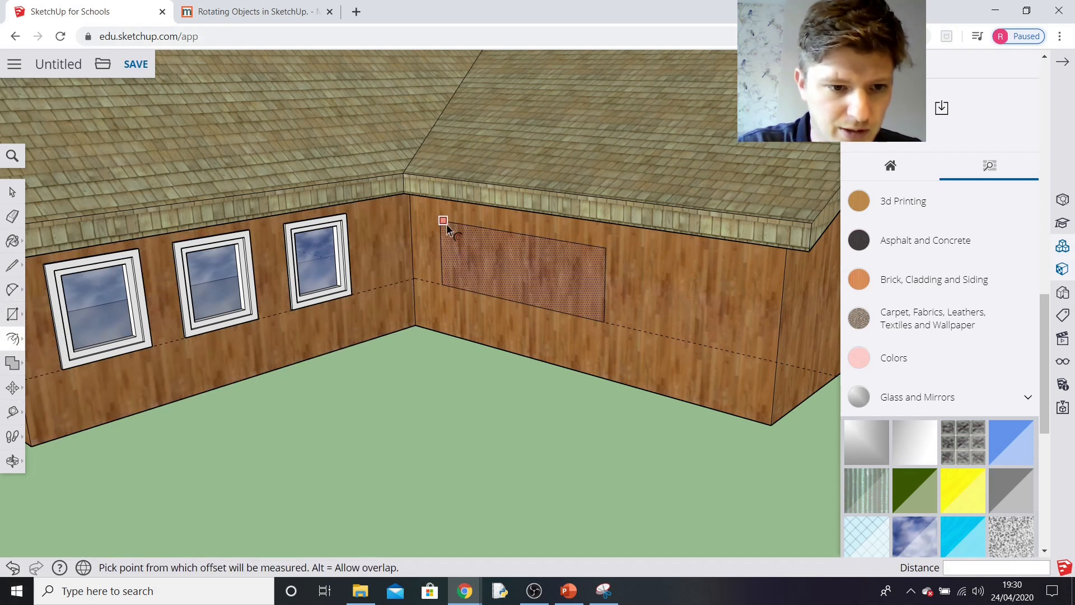
{"action": "left_click", "coordinate": [447, 226]}
{"action": "left_click", "coordinate": [456, 235]}
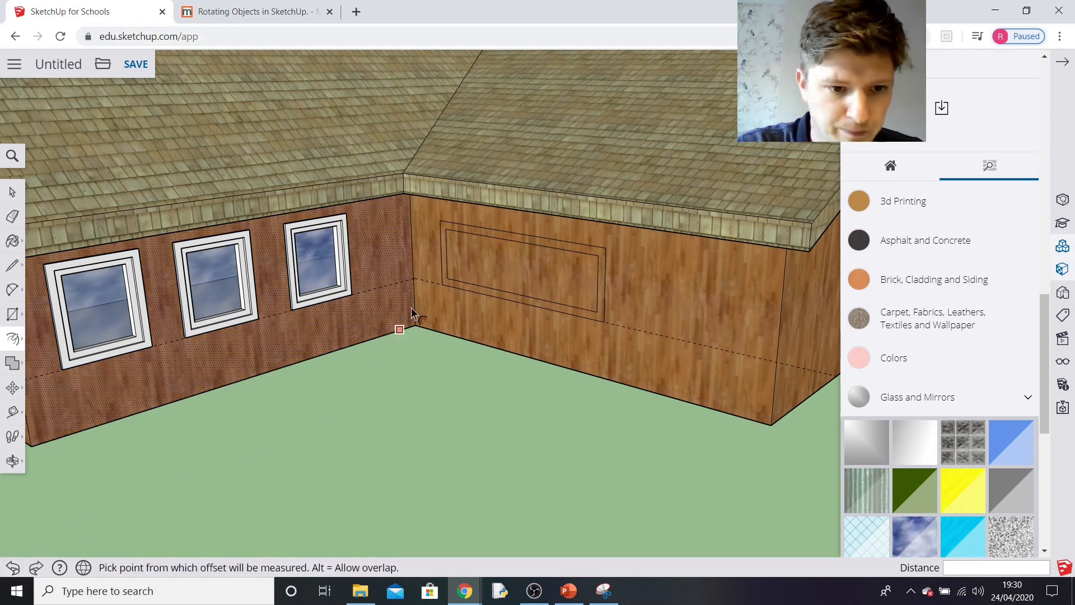
{"action": "left_click", "coordinate": [447, 241]}
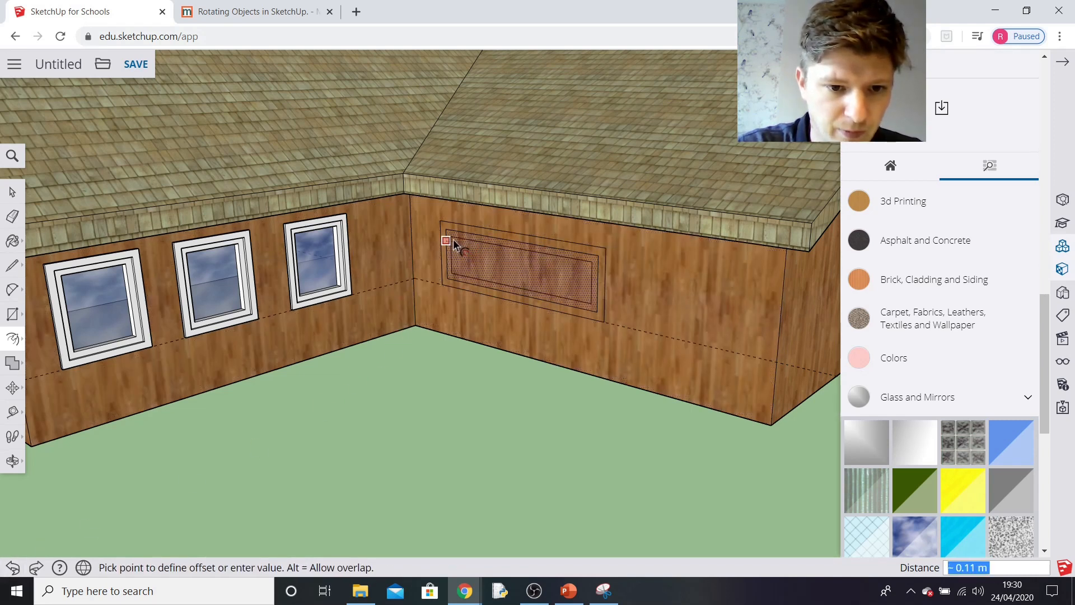
{"action": "left_click", "coordinate": [452, 240]}
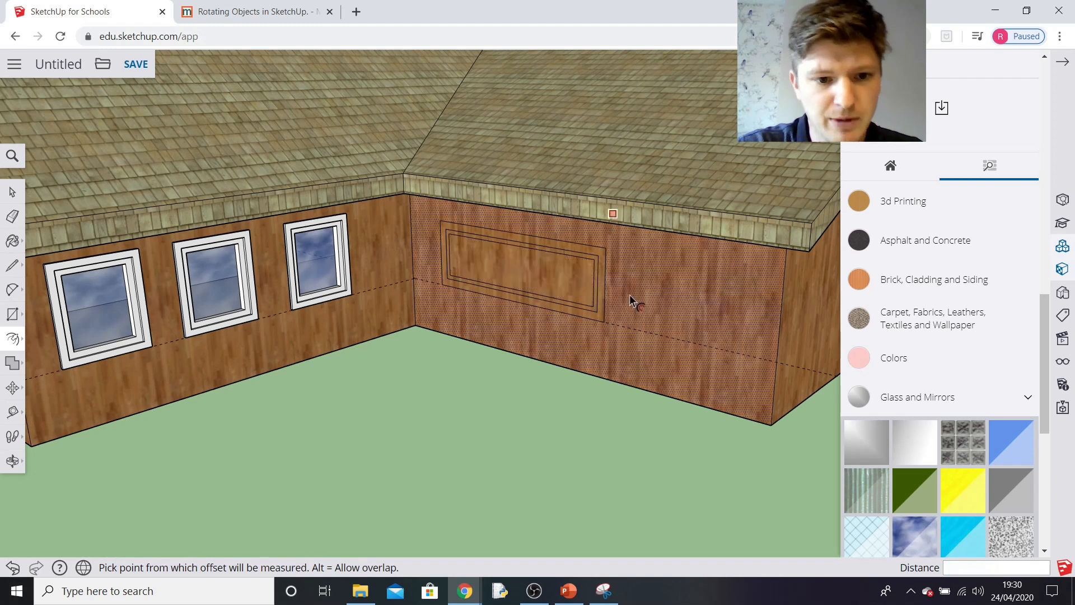
- Try to pull the wide window's unpainted outer frame out about 0.05 m and recess its pane
{"action": "scroll", "coordinate": [629, 295], "scroll_direction": "up", "scroll_amount": 5}
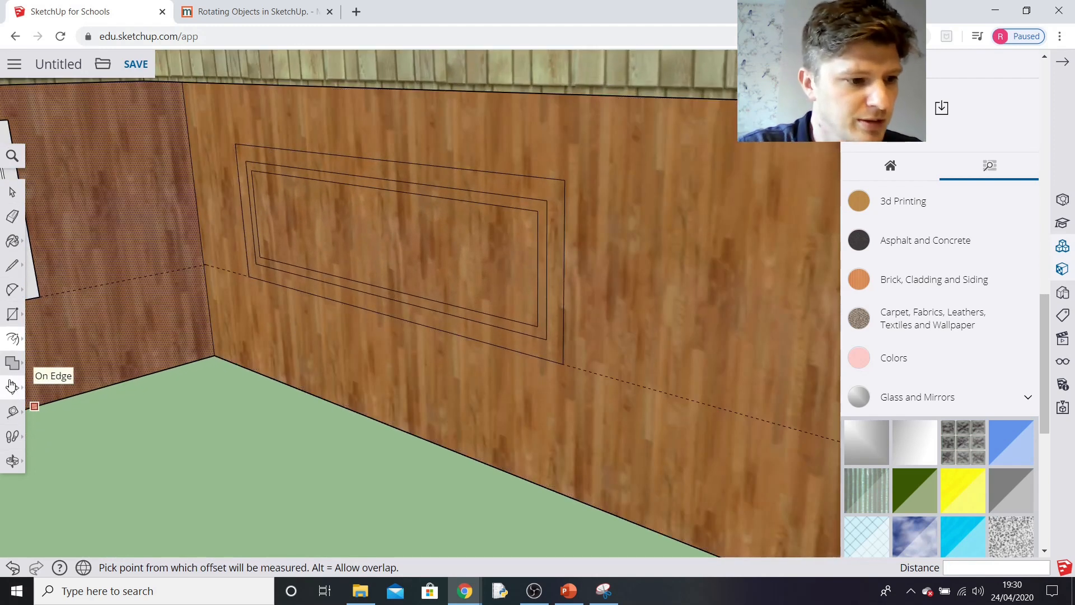
{"action": "mouse_move", "coordinate": [13, 338]}
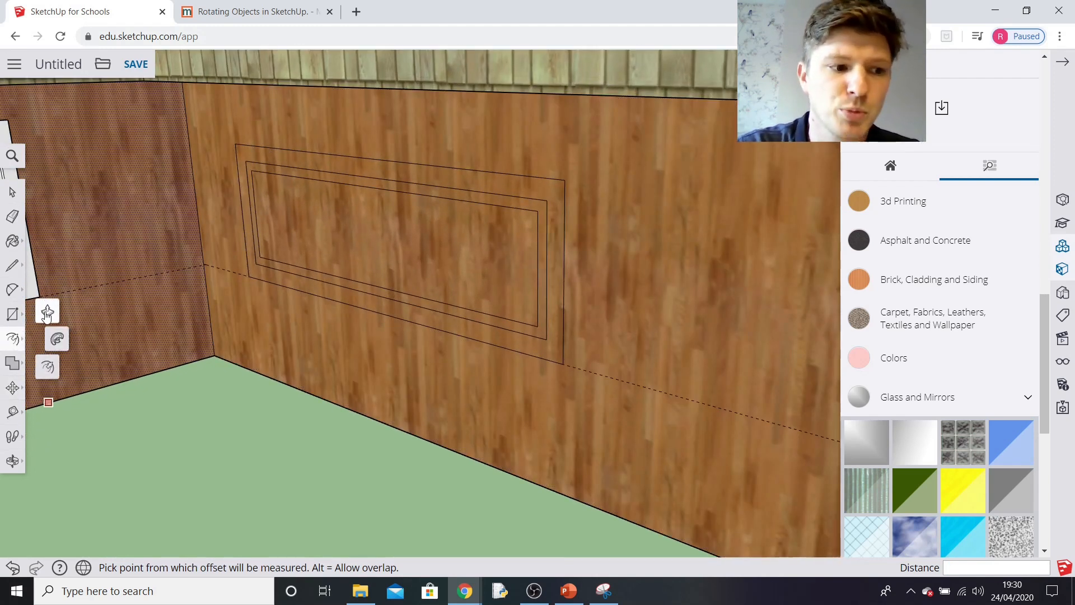
{"action": "left_click", "coordinate": [47, 311]}
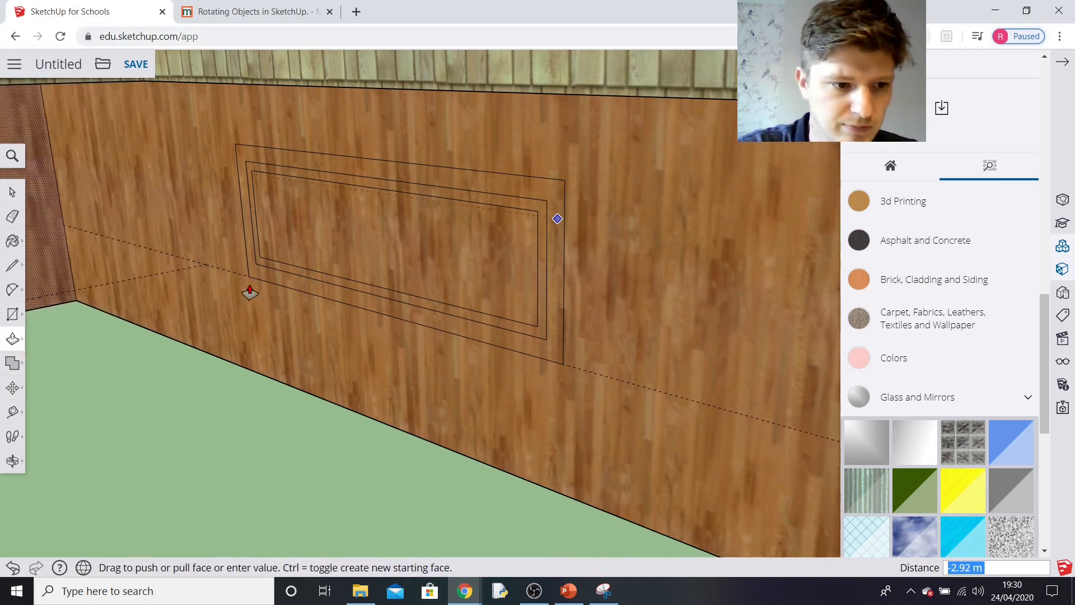
{"action": "left_click", "coordinate": [12, 568]}
{"action": "left_click", "coordinate": [558, 238]}
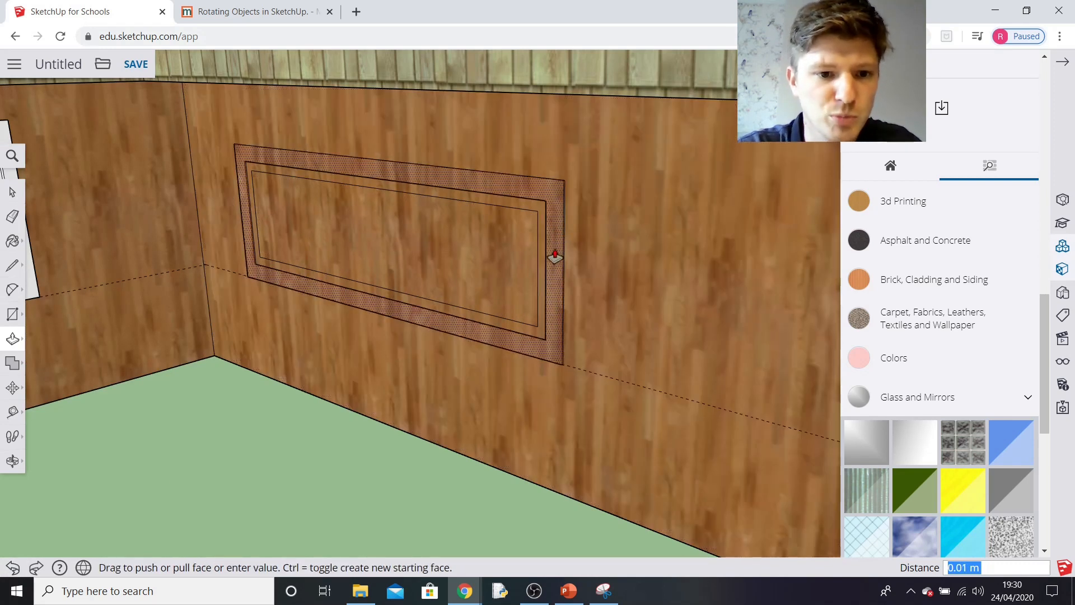
{"action": "left_click", "coordinate": [559, 258]}
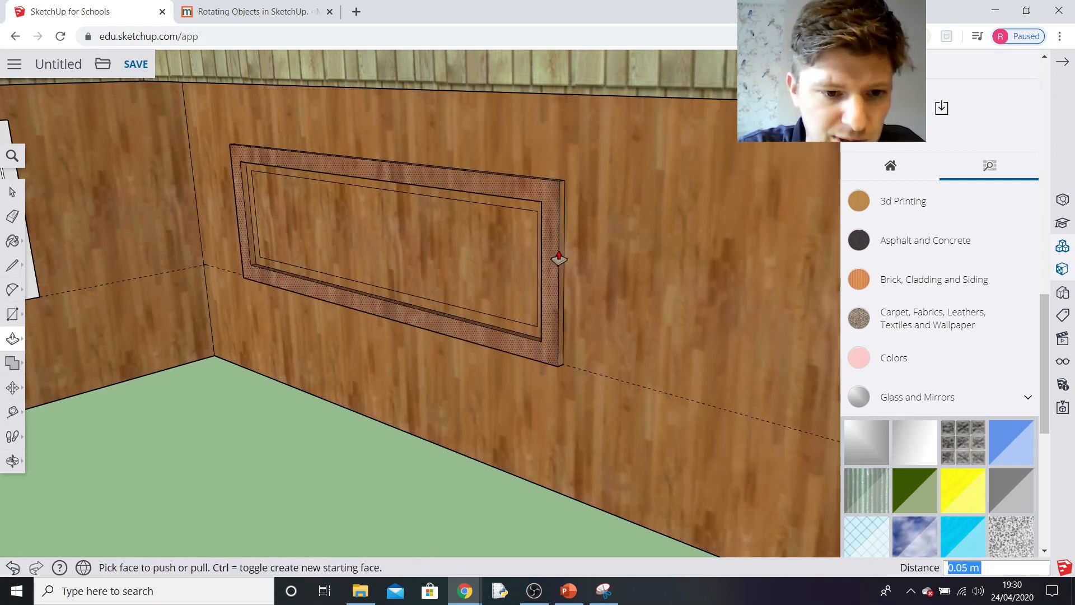
{"action": "left_click", "coordinate": [511, 264]}
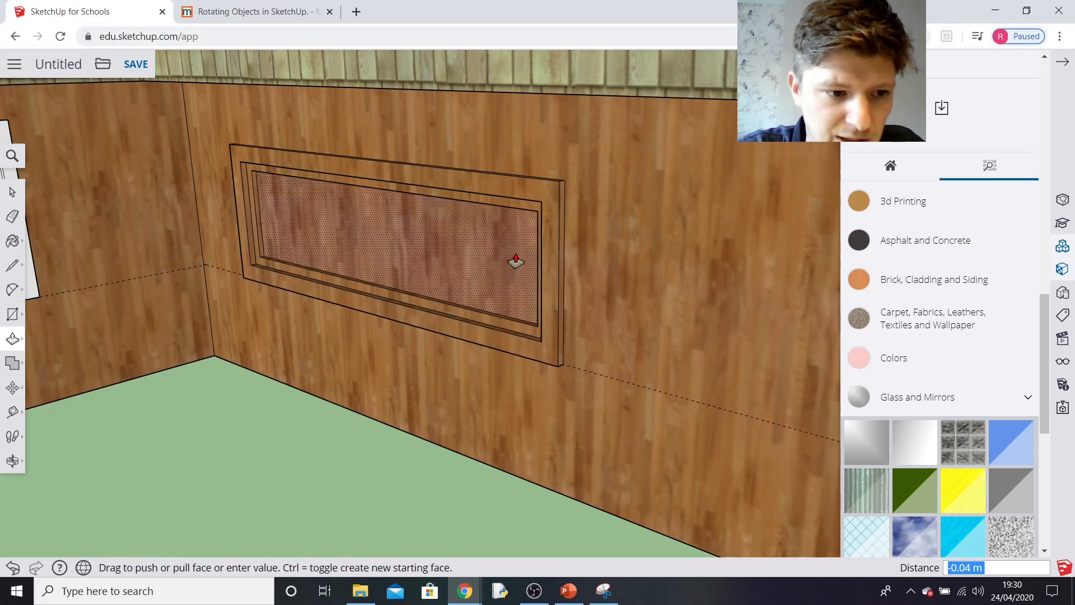
{"action": "left_click", "coordinate": [12, 568]}
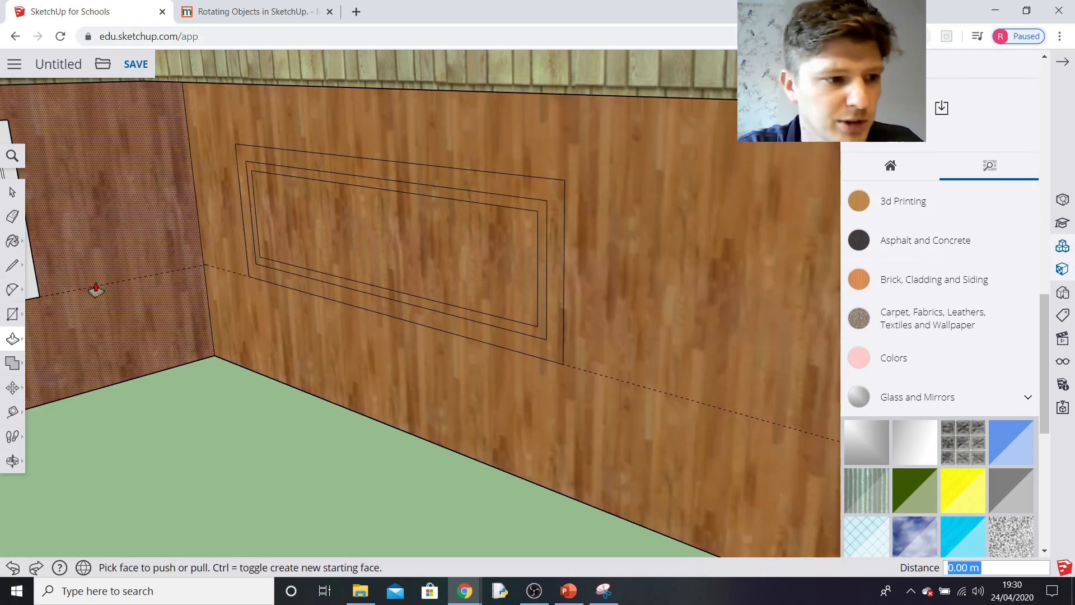
- Paint the adjoining wall and the wide window's outer frame, inner frame and pane with the model's white colour
{"action": "left_click", "coordinate": [11, 240]}
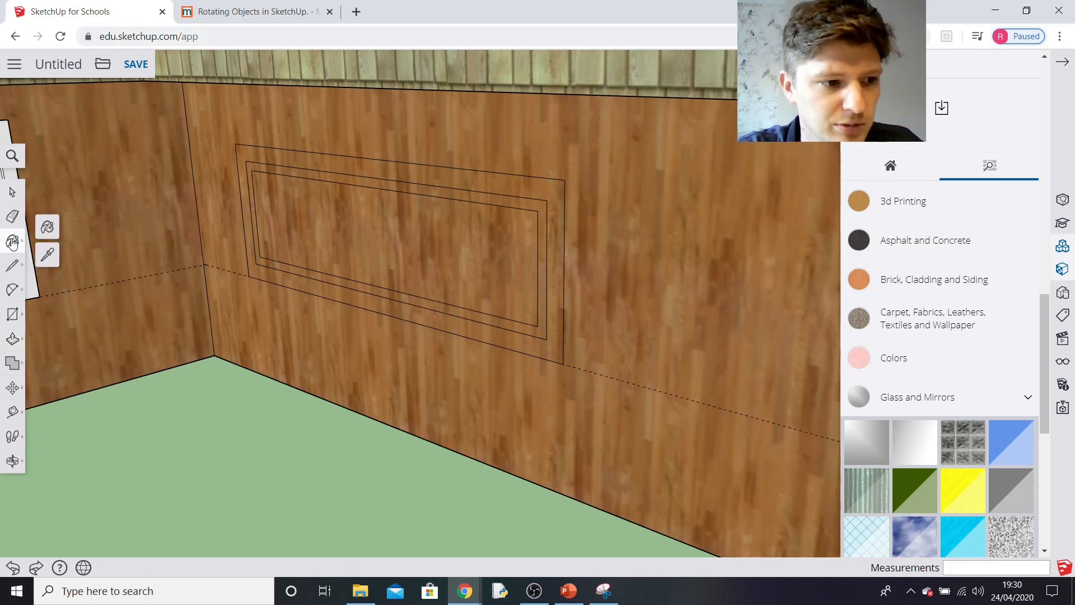
{"action": "left_click", "coordinate": [47, 229]}
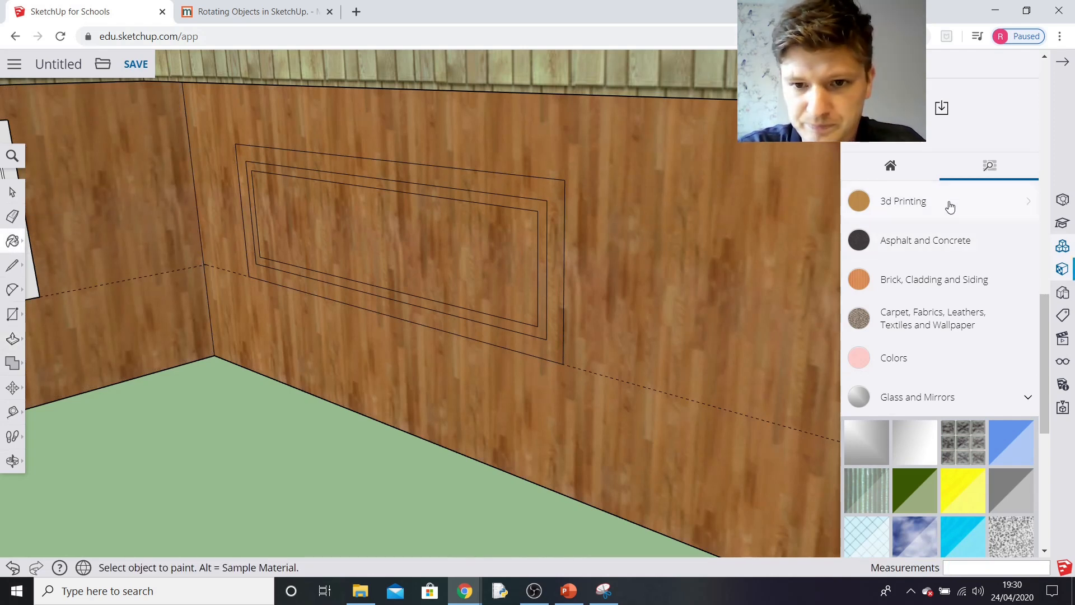
{"action": "left_click", "coordinate": [893, 177]}
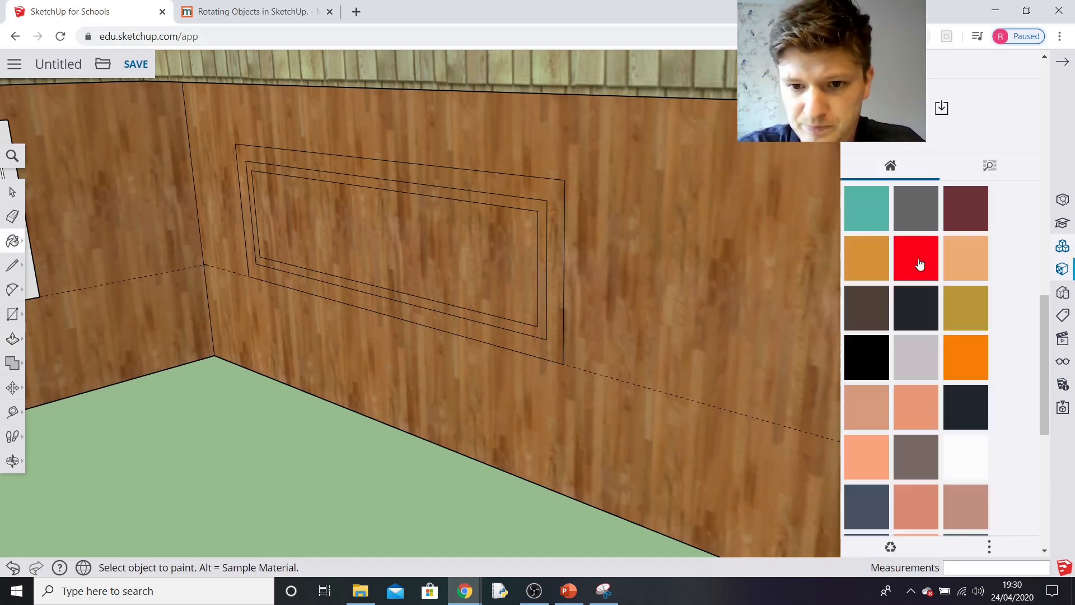
{"action": "left_click", "coordinate": [963, 457]}
{"action": "left_click", "coordinate": [683, 297]}
{"action": "left_click", "coordinate": [554, 250]}
{"action": "left_click", "coordinate": [532, 248]}
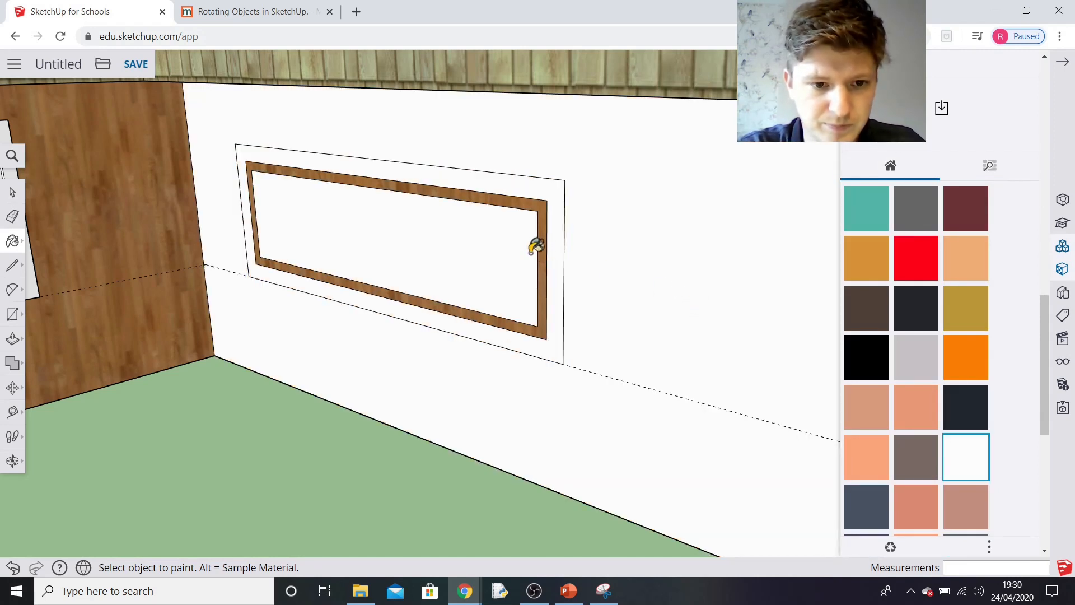
{"action": "left_click", "coordinate": [543, 250]}
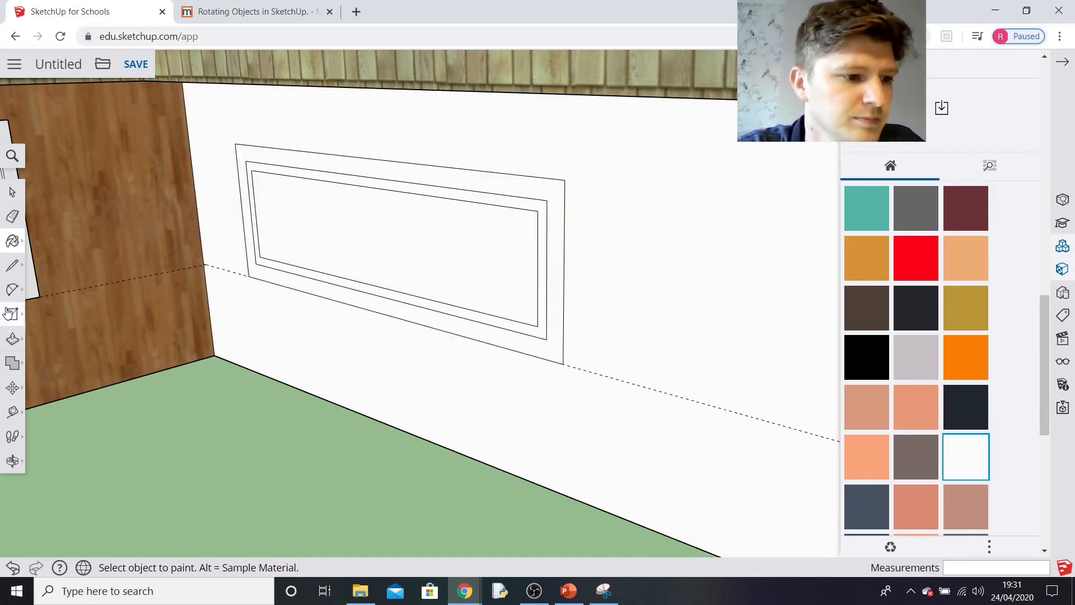
- Pull the wide window's outer frame out about 0.02 m and push its pane in about 0.07 m
{"action": "left_click", "coordinate": [12, 339]}
{"action": "left_click", "coordinate": [561, 257]}
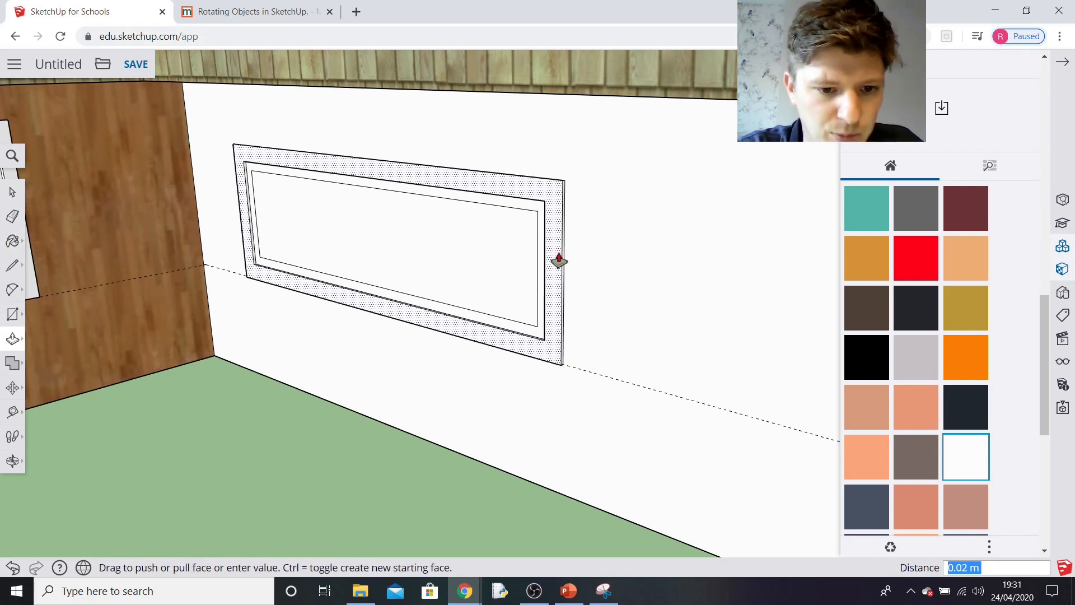
{"action": "left_click", "coordinate": [559, 261]}
{"action": "left_click", "coordinate": [318, 271]}
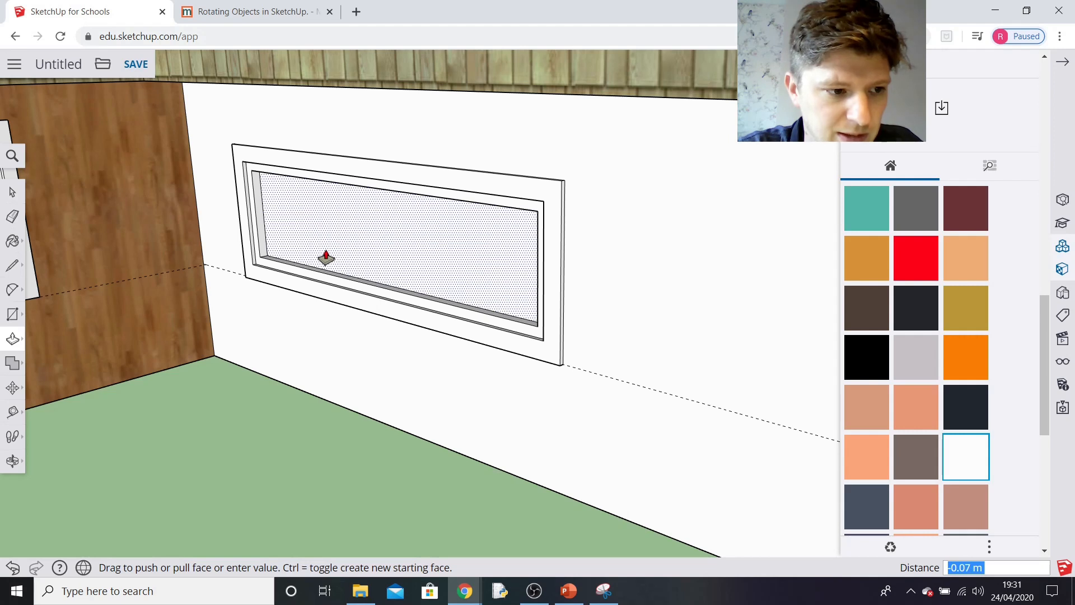
{"action": "left_click", "coordinate": [327, 255]}
- Repaint the wall around the wide window with the sampled wood material and its pane with Sky Reflection from Glass and Mirrors
{"action": "left_click", "coordinate": [12, 242]}
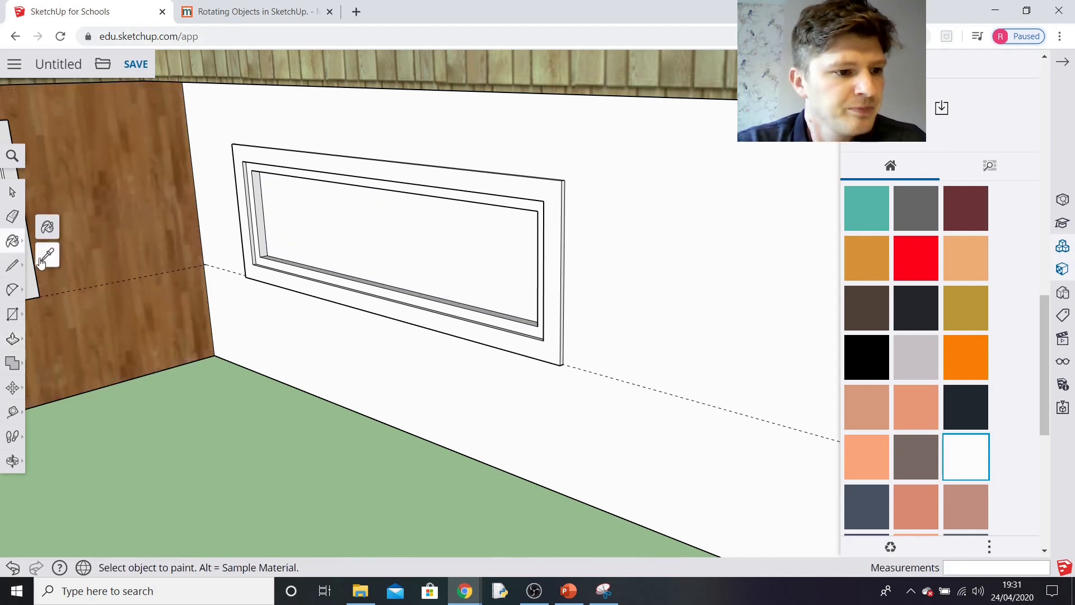
{"action": "left_click", "coordinate": [219, 147]}
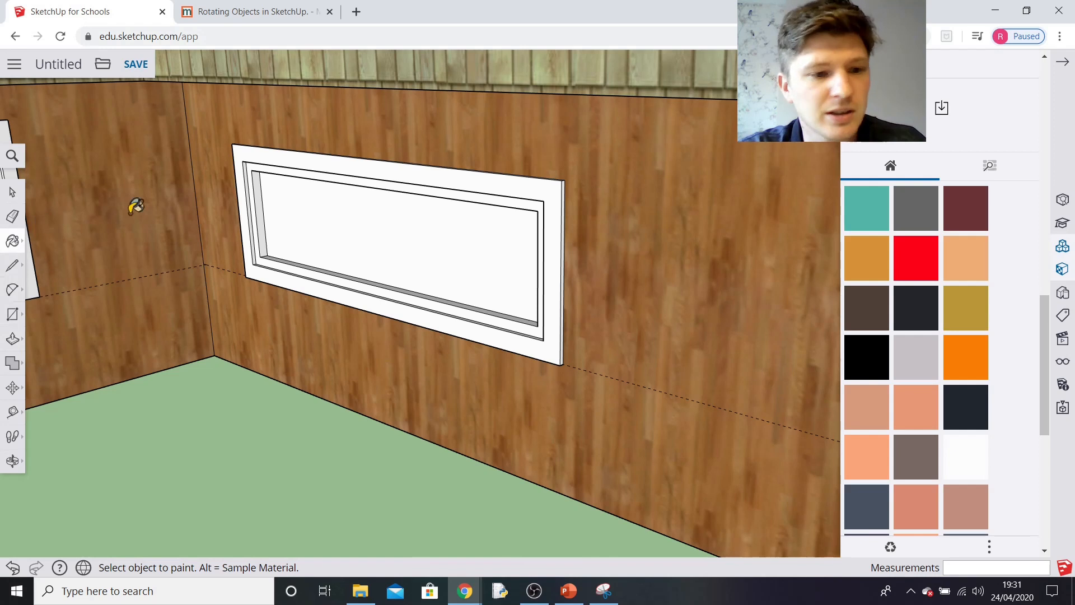
{"action": "left_click", "coordinate": [1002, 173]}
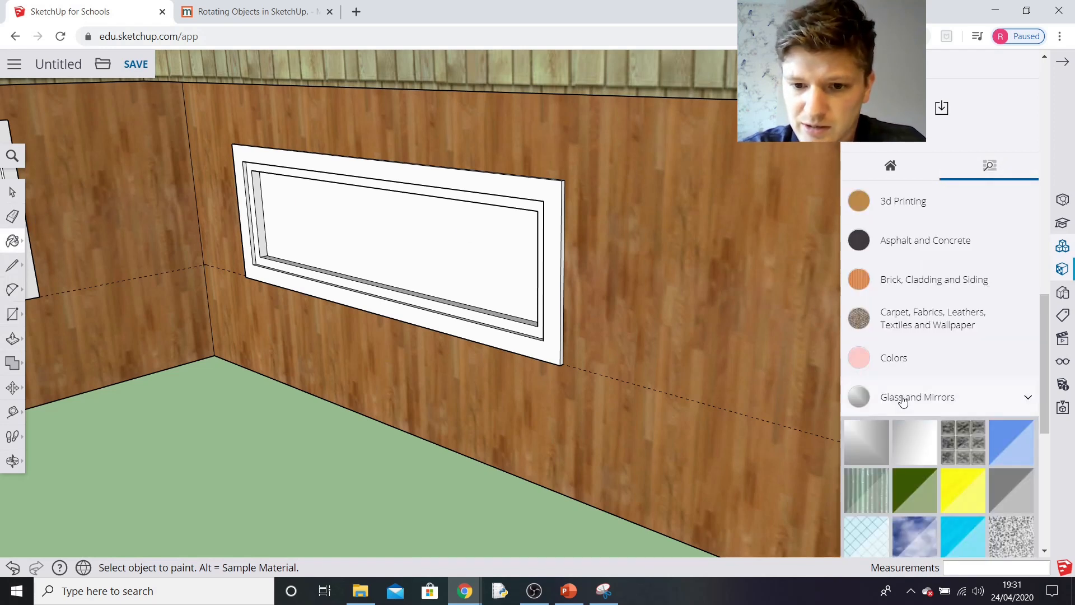
{"action": "scroll", "coordinate": [914, 404], "scroll_direction": "down", "scroll_amount": 3}
{"action": "left_click", "coordinate": [914, 404]}
{"action": "left_click", "coordinate": [498, 253]}
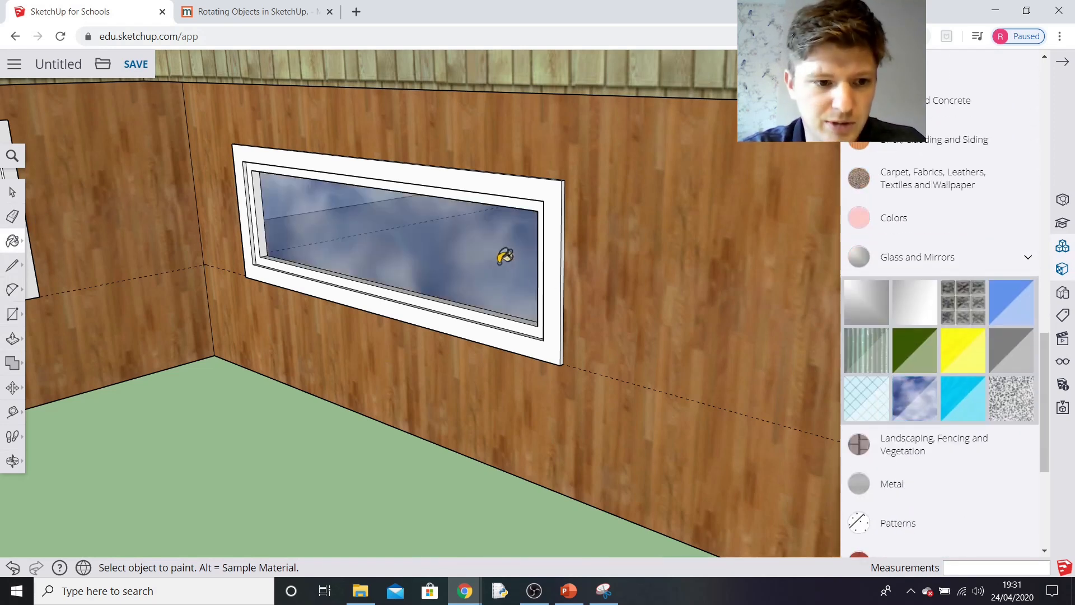
{"action": "scroll", "coordinate": [526, 296], "scroll_direction": "down", "scroll_amount": 6}
{"action": "scroll", "coordinate": [520, 359], "scroll_direction": "down", "scroll_amount": 2}
{"action": "scroll", "coordinate": [519, 359], "scroll_direction": "up", "scroll_amount": 2}
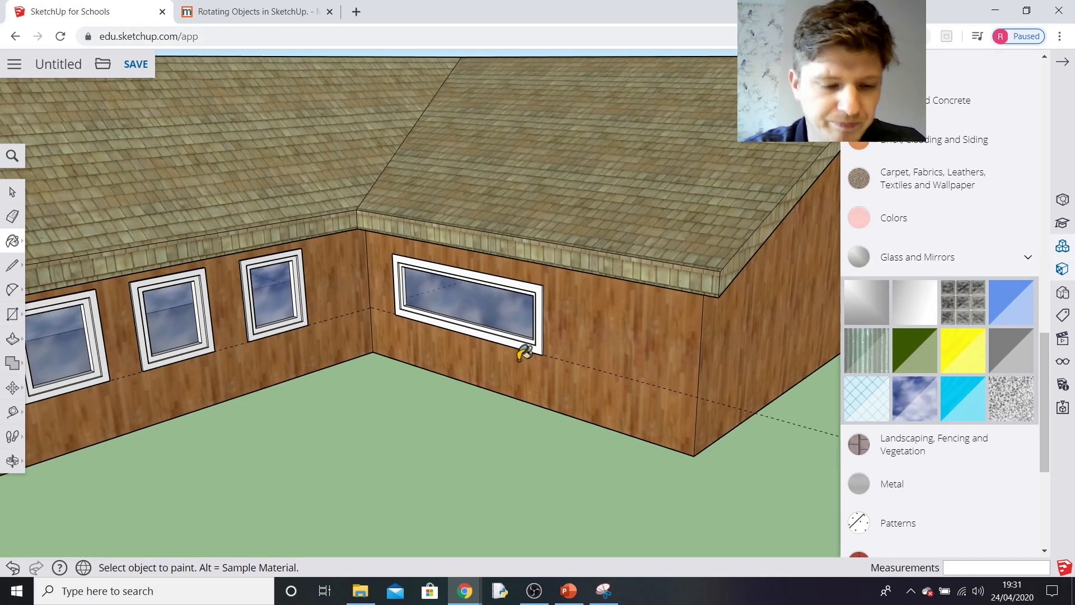
{"action": "scroll", "coordinate": [520, 359], "scroll_direction": "down", "scroll_amount": 2}
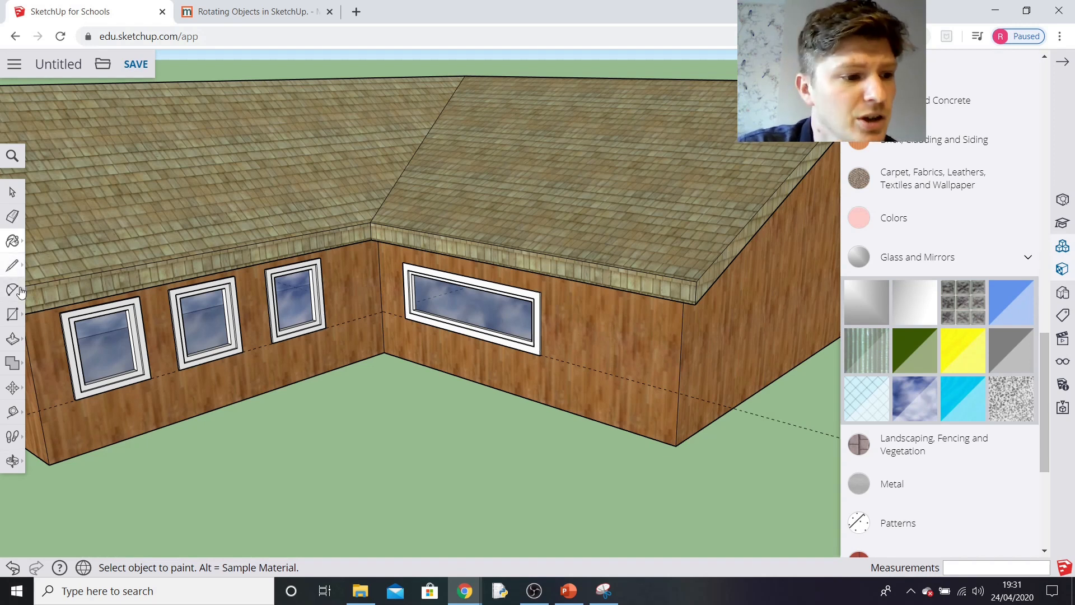
- Draw a door rectangle about 1.50 by 2.05 m on the wall between the wide window and the outer corner, rising from the wall's base
{"action": "left_click", "coordinate": [13, 315]}
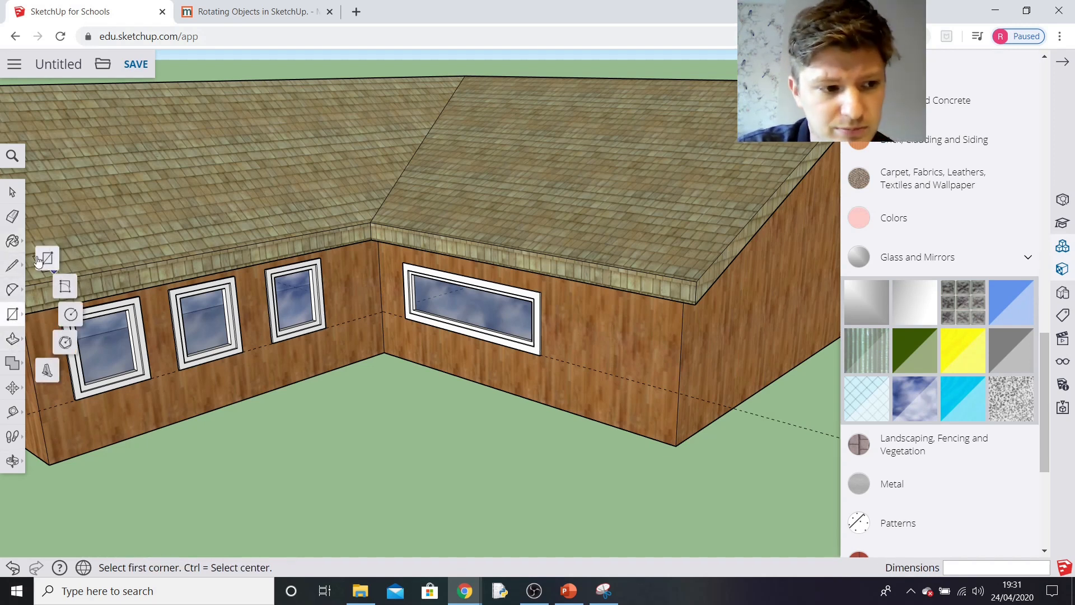
{"action": "left_click", "coordinate": [573, 412]}
{"action": "left_click", "coordinate": [655, 311]}
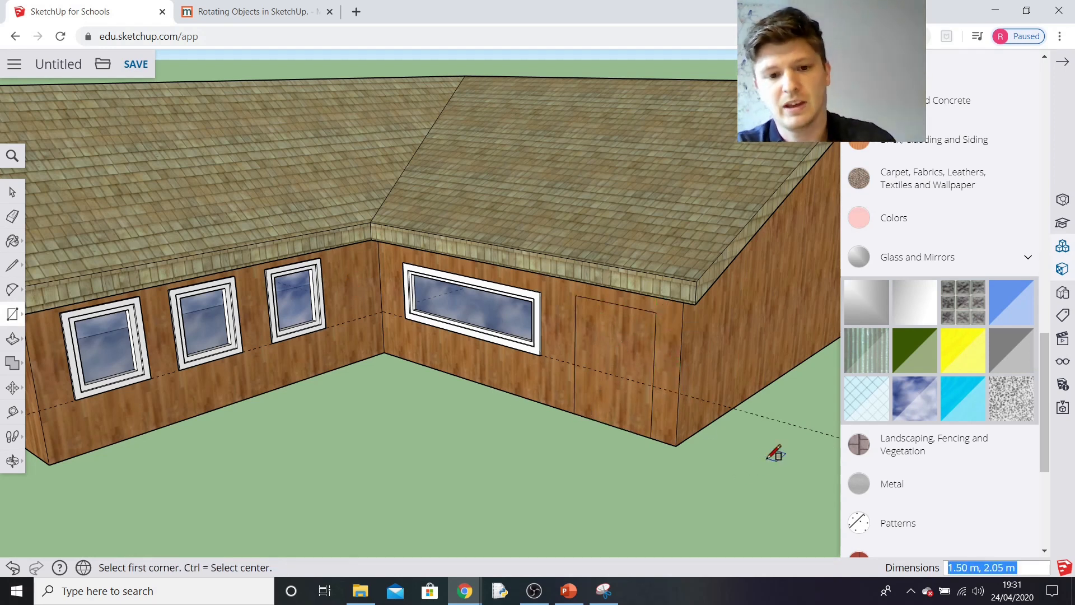
- Try to offset the whole door outline outward about 0.13 m, and undo it
{"action": "scroll", "coordinate": [765, 460], "scroll_direction": "up", "scroll_amount": 2}
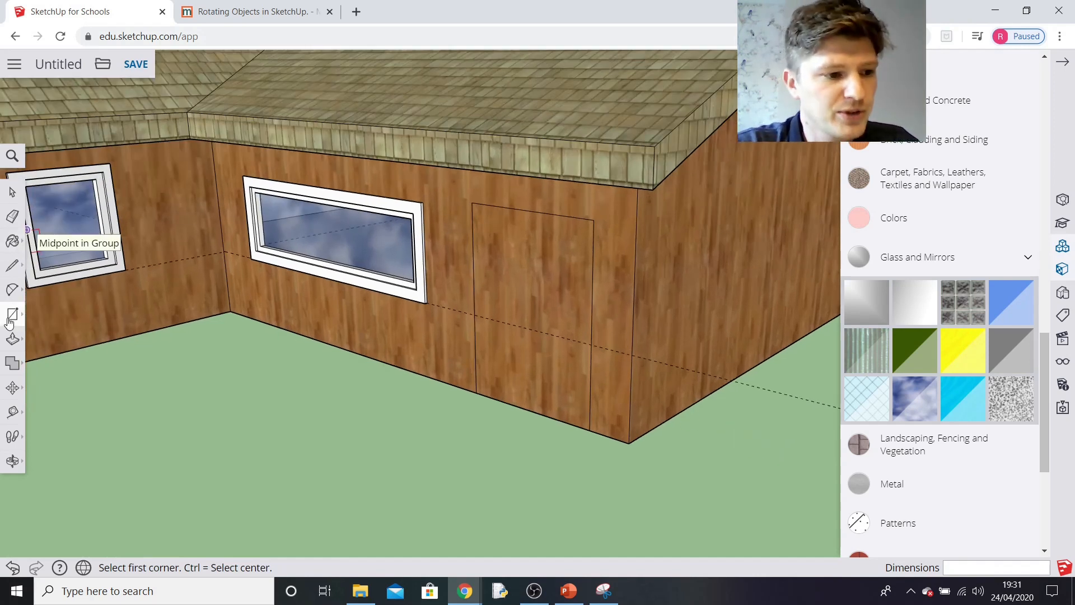
{"action": "left_click", "coordinate": [14, 338]}
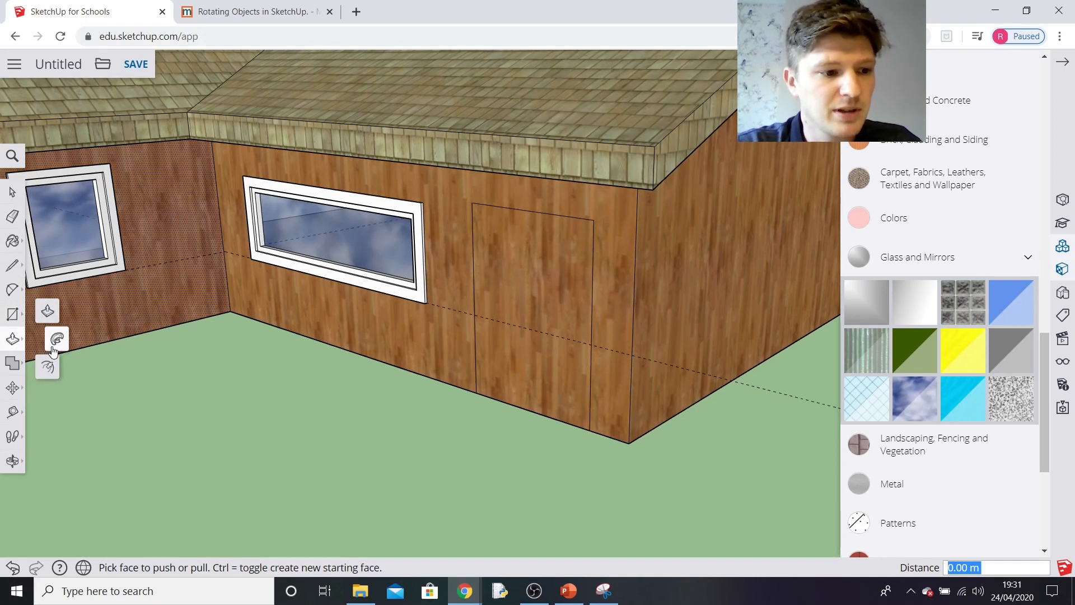
{"action": "left_click", "coordinate": [52, 369]}
{"action": "left_click", "coordinate": [540, 251]}
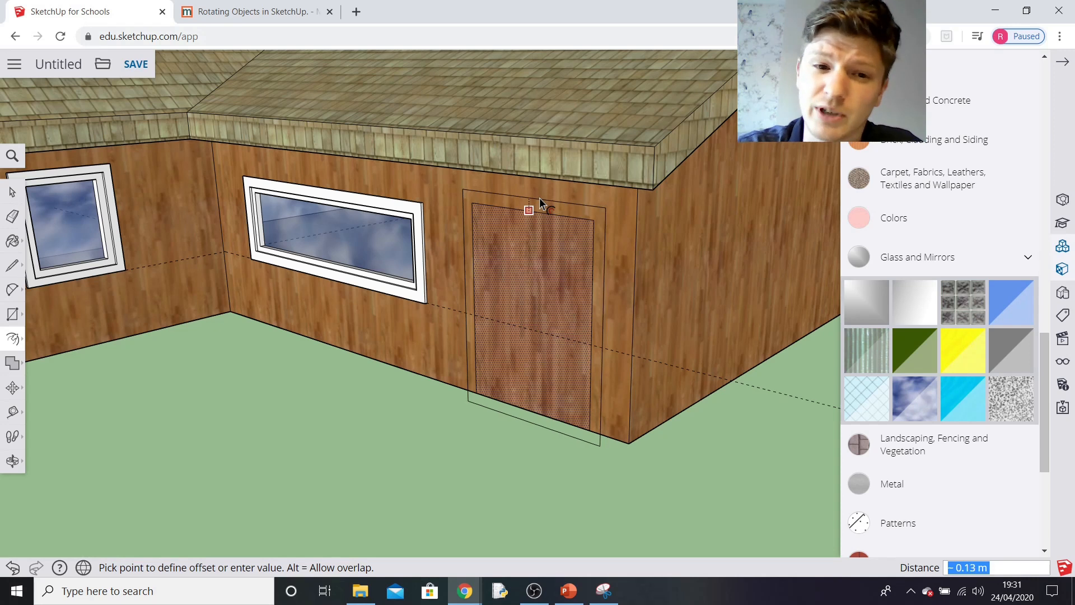
{"action": "left_click", "coordinate": [540, 197]}
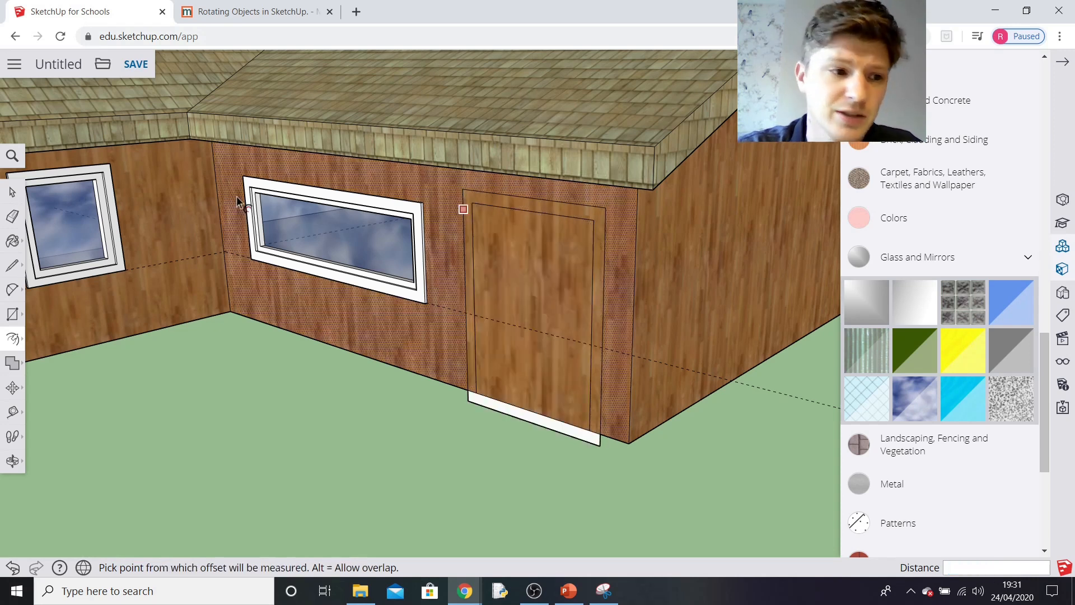
{"action": "left_click", "coordinate": [13, 566]}
- Offset only the door's two side edges and top edge outward about 0.10 m to outline a frame
{"action": "left_click", "coordinate": [13, 191]}
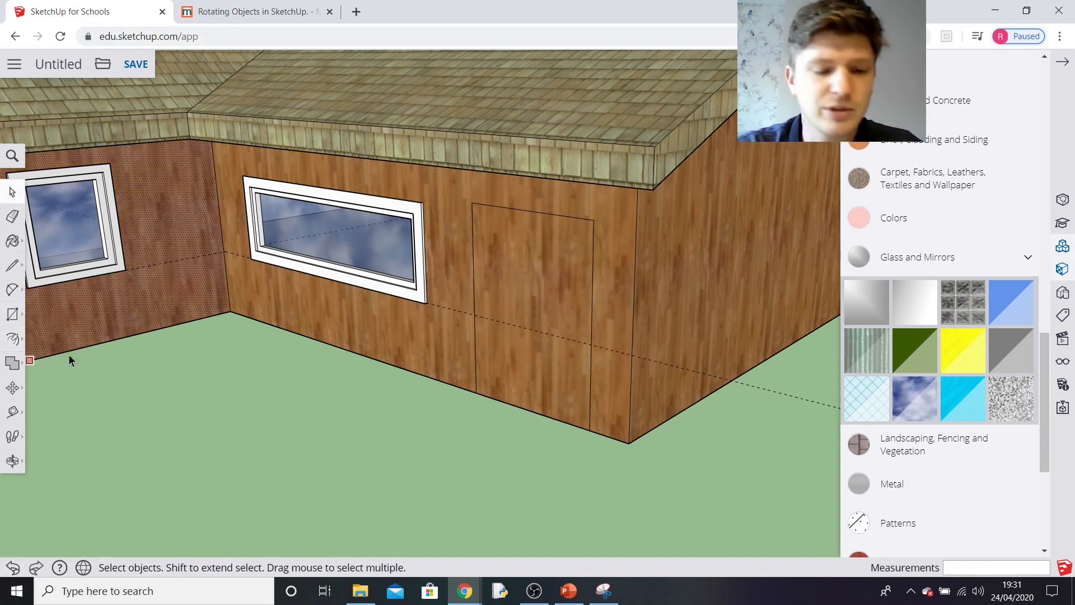
{"action": "left_click", "coordinate": [474, 273]}
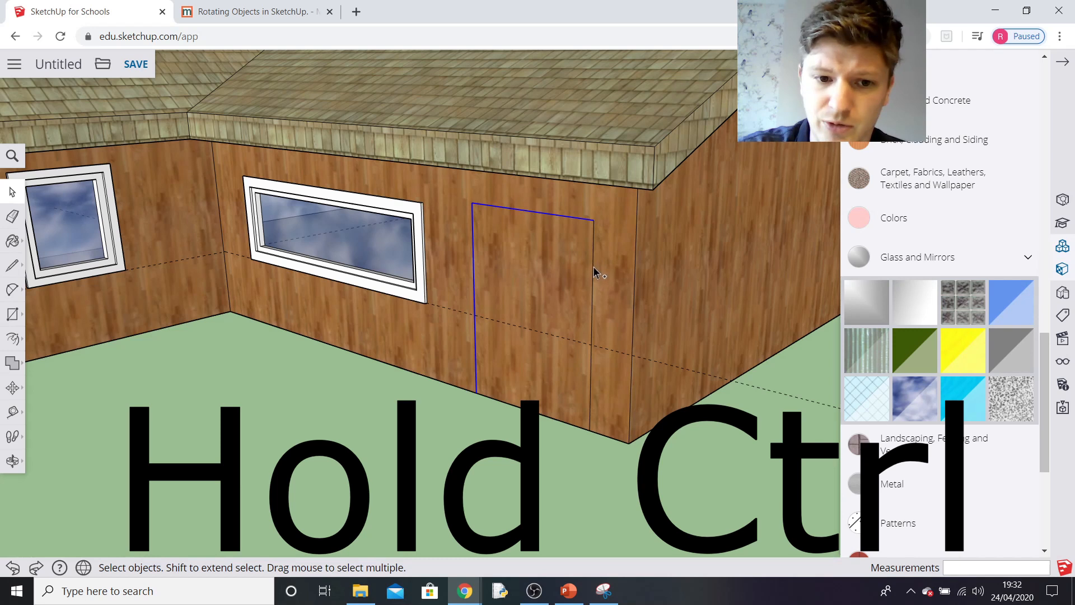
{"action": "left_click", "coordinate": [17, 339]}
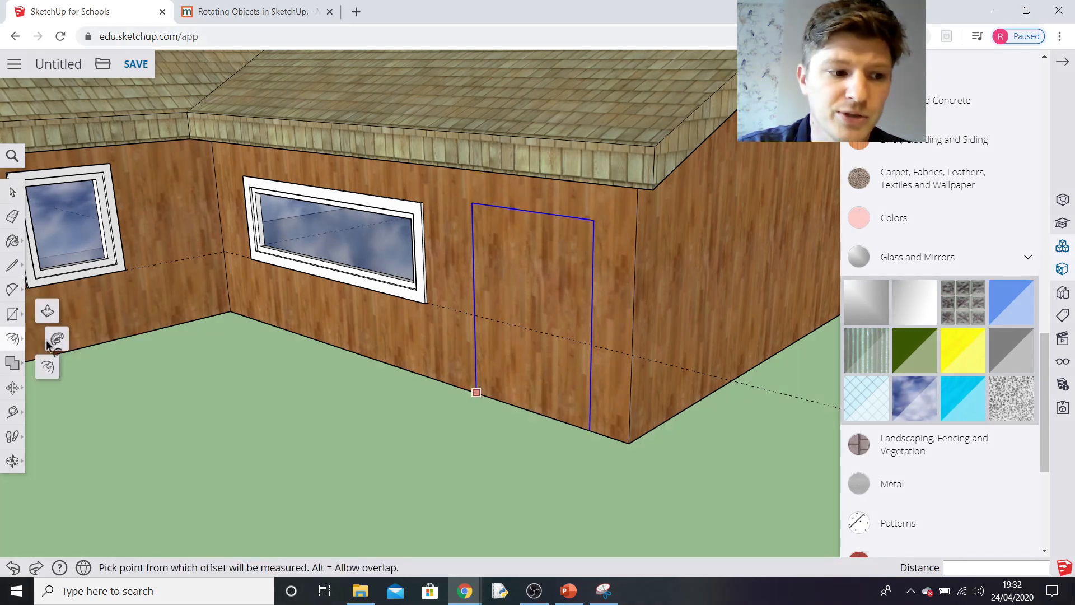
{"action": "left_click", "coordinate": [527, 277]}
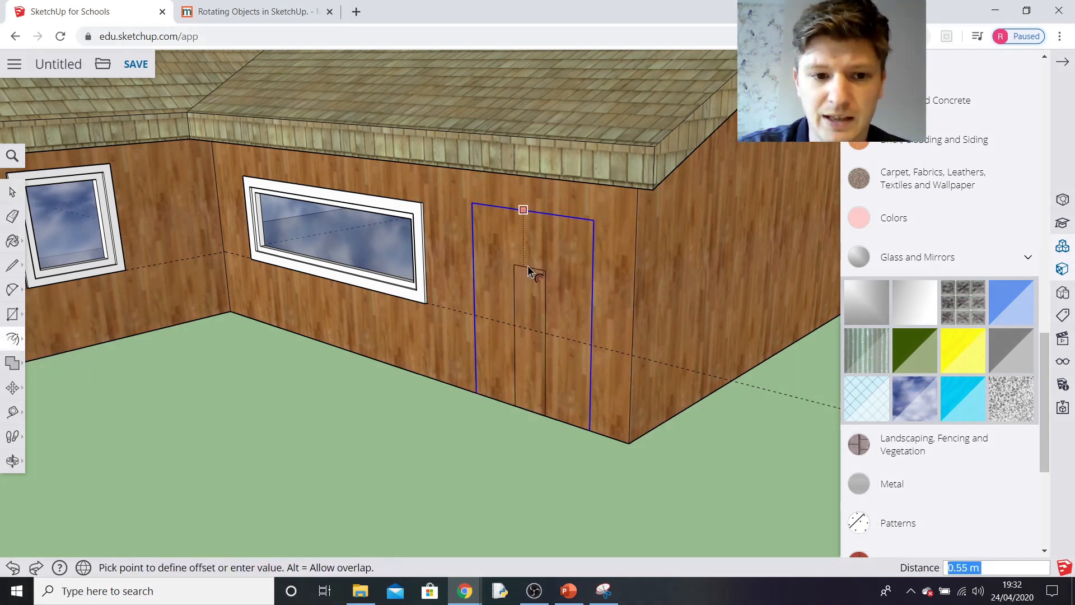
{"action": "left_click", "coordinate": [543, 203]}
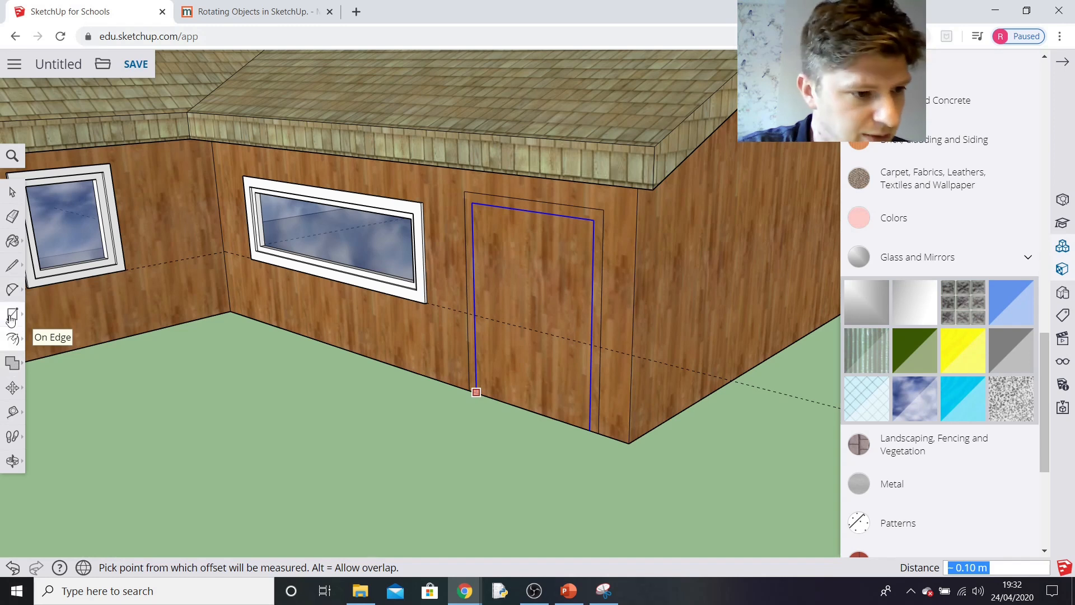
- Pull the door frame out about 0.06 m from the wall
{"action": "left_click", "coordinate": [16, 341]}
{"action": "left_click", "coordinate": [55, 338]}
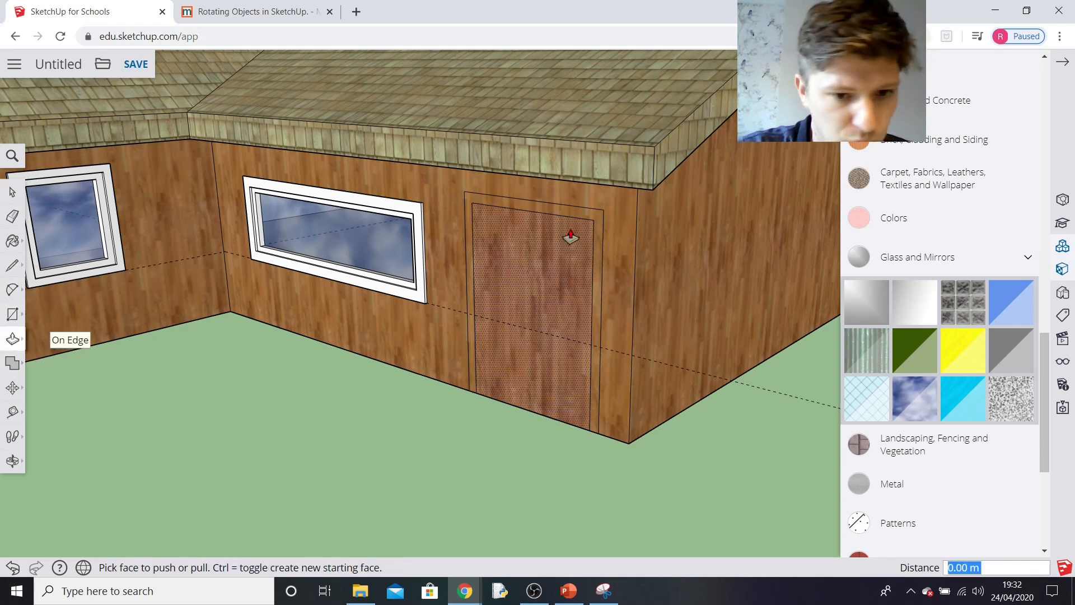
{"action": "left_click", "coordinate": [598, 261]}
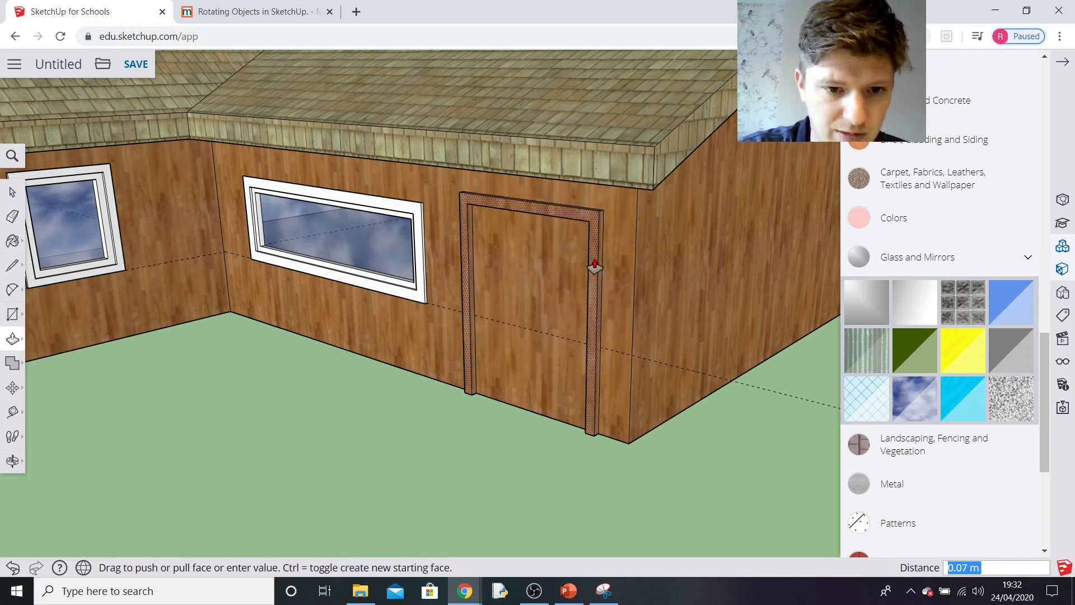
{"action": "left_click", "coordinate": [595, 262]}
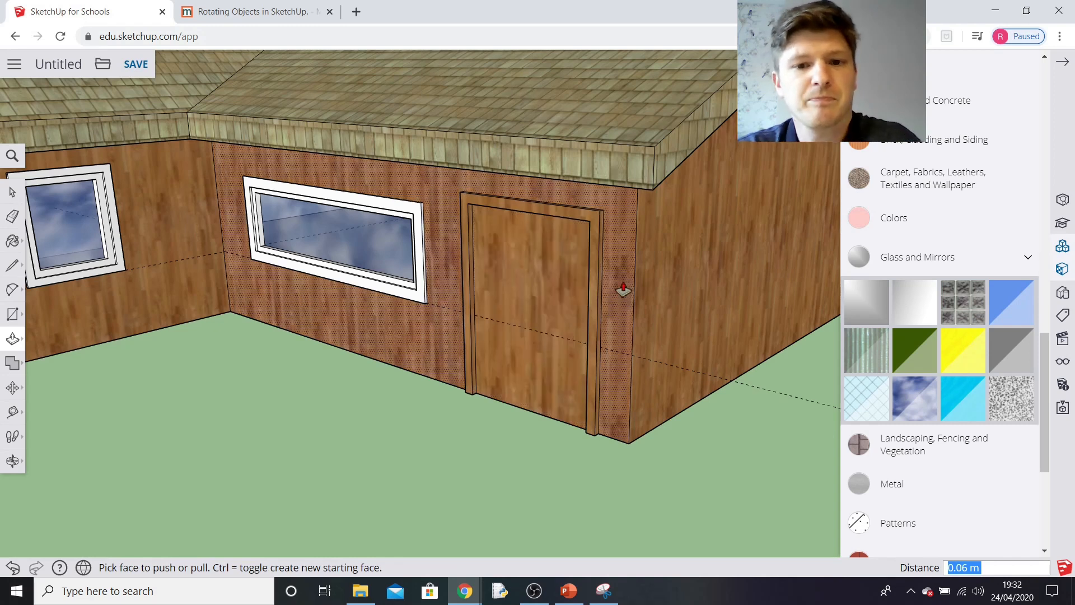
- Paint the door and its frame with the pale grey-green planks from the Wood materials
{"action": "left_click", "coordinate": [21, 245]}
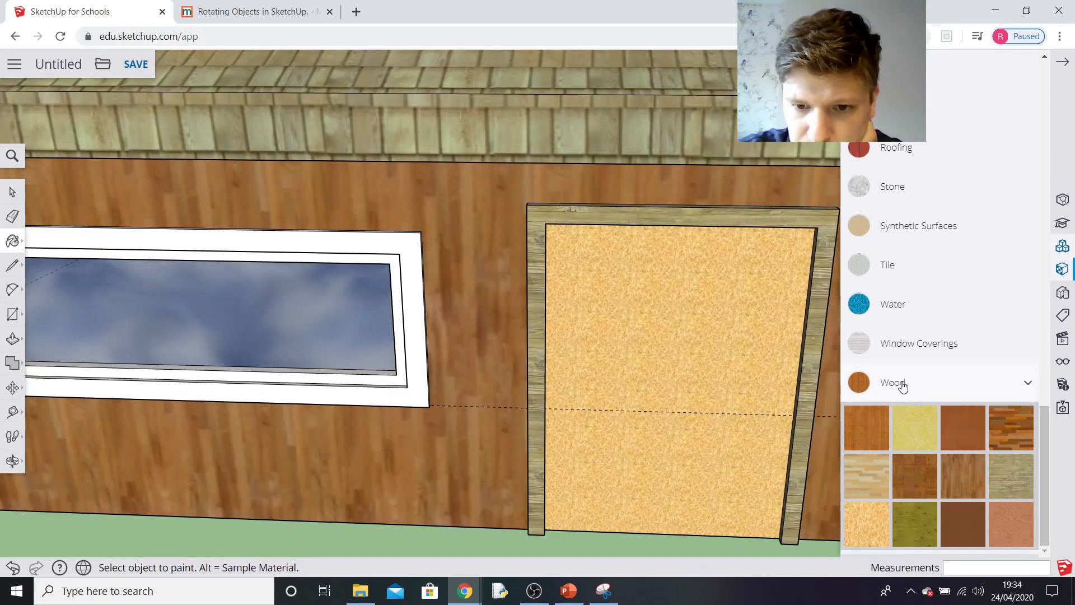
{"action": "left_click", "coordinate": [902, 385]}
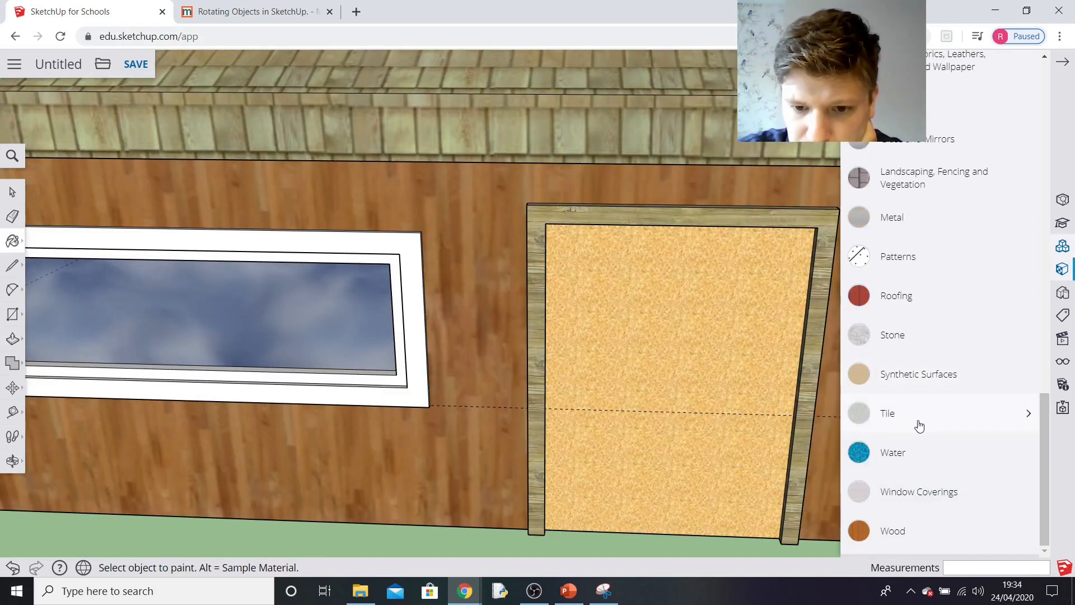
{"action": "scroll", "coordinate": [920, 425], "scroll_direction": "up", "scroll_amount": 2}
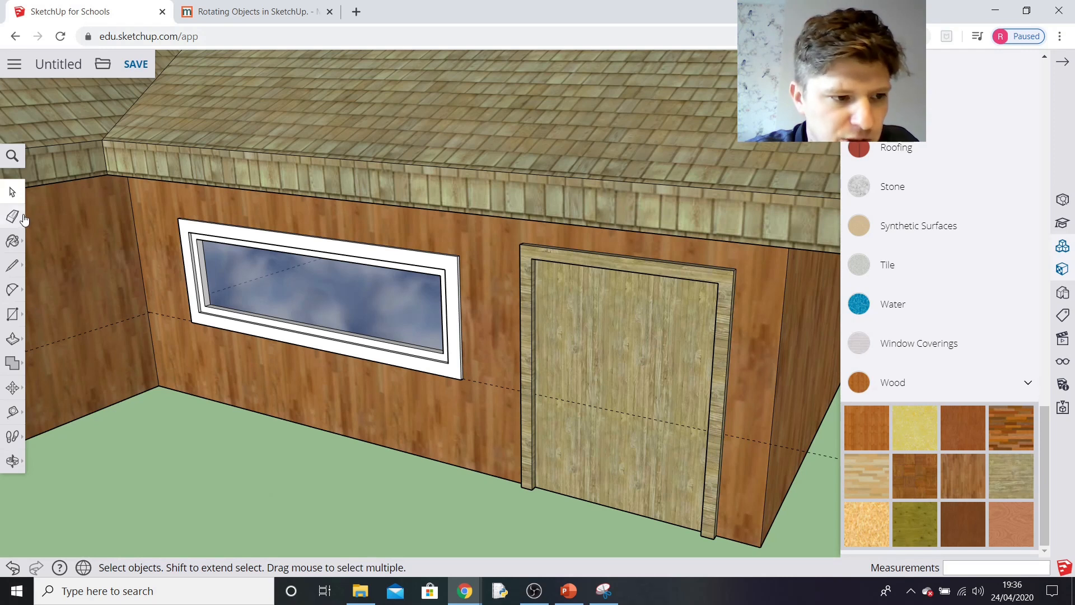
{"action": "left_click", "coordinate": [13, 217]}
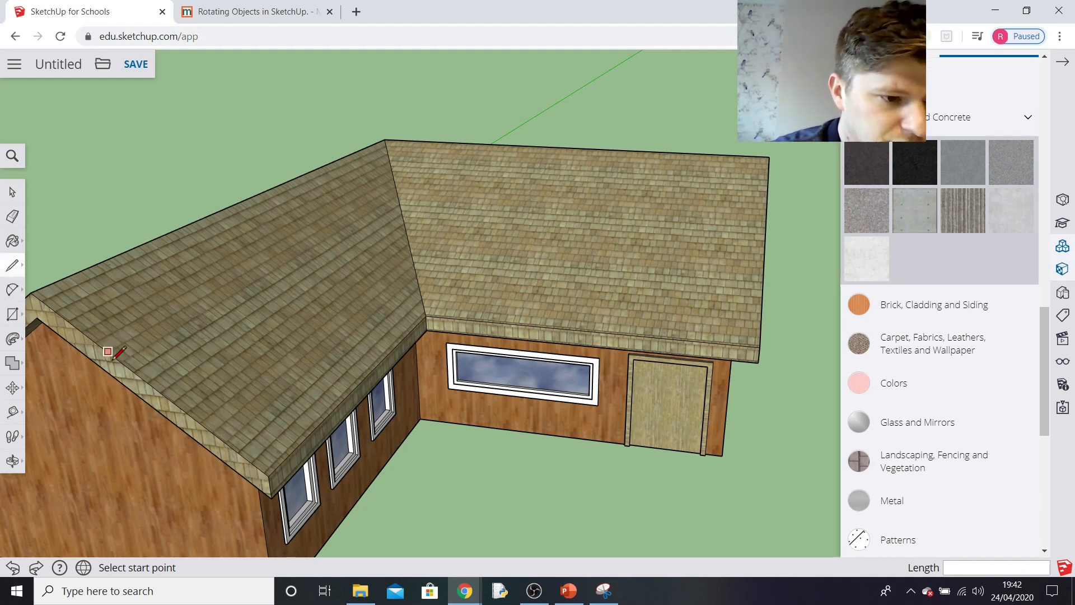
- Draw an upright chimney face on the gable end's roof edge, with its short vertical side about 0.80 m high
{"action": "left_click", "coordinate": [130, 368]}
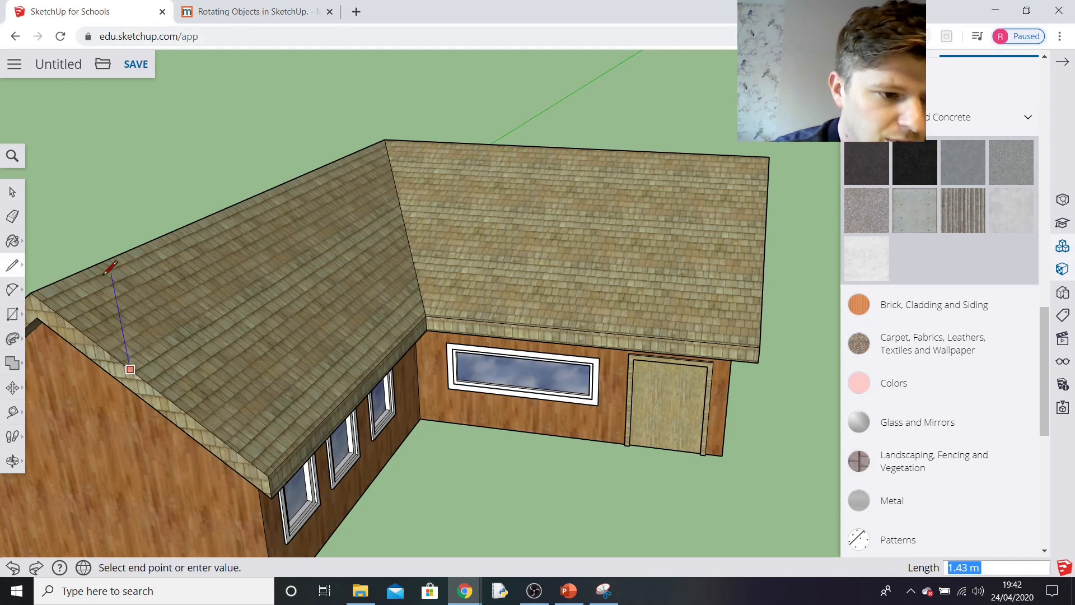
{"action": "middle_click_drag", "start_coordinate": [118, 282], "coordinate": [445, 248]}
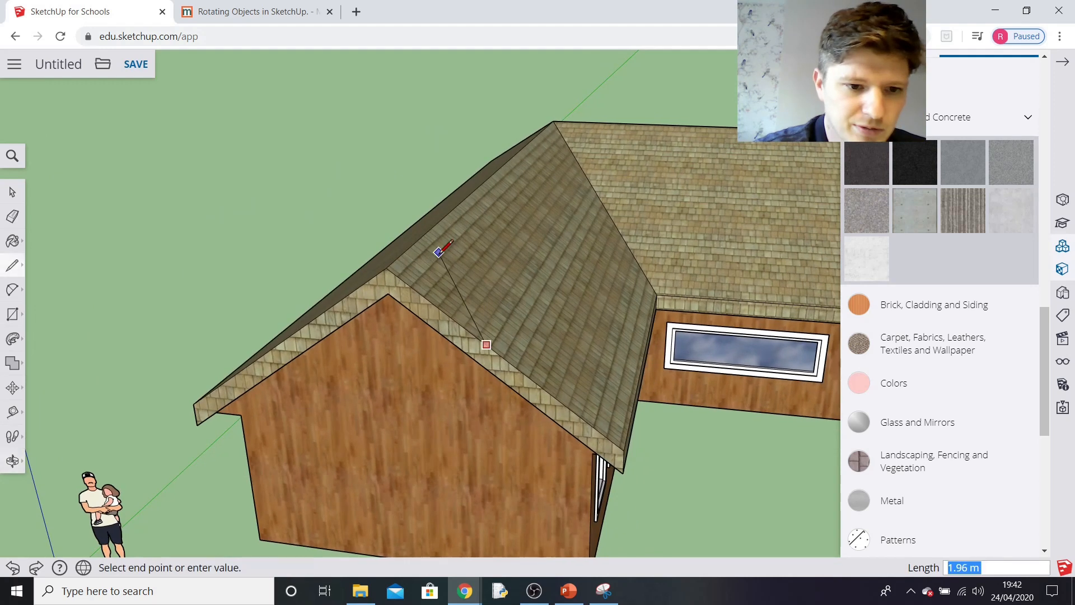
{"action": "left_click", "coordinate": [484, 254]}
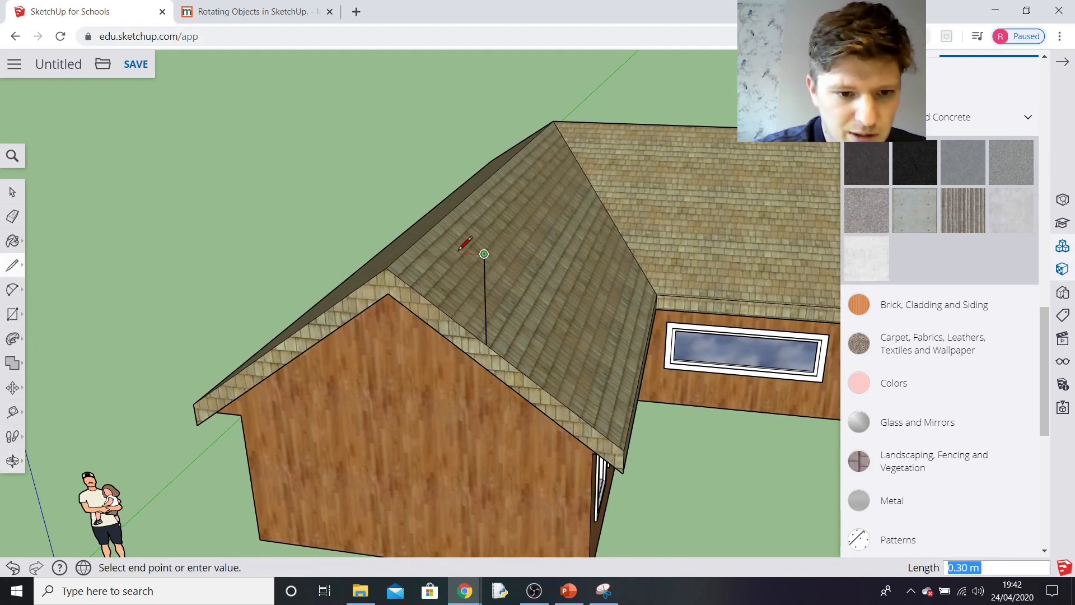
{"action": "left_click", "coordinate": [432, 265]}
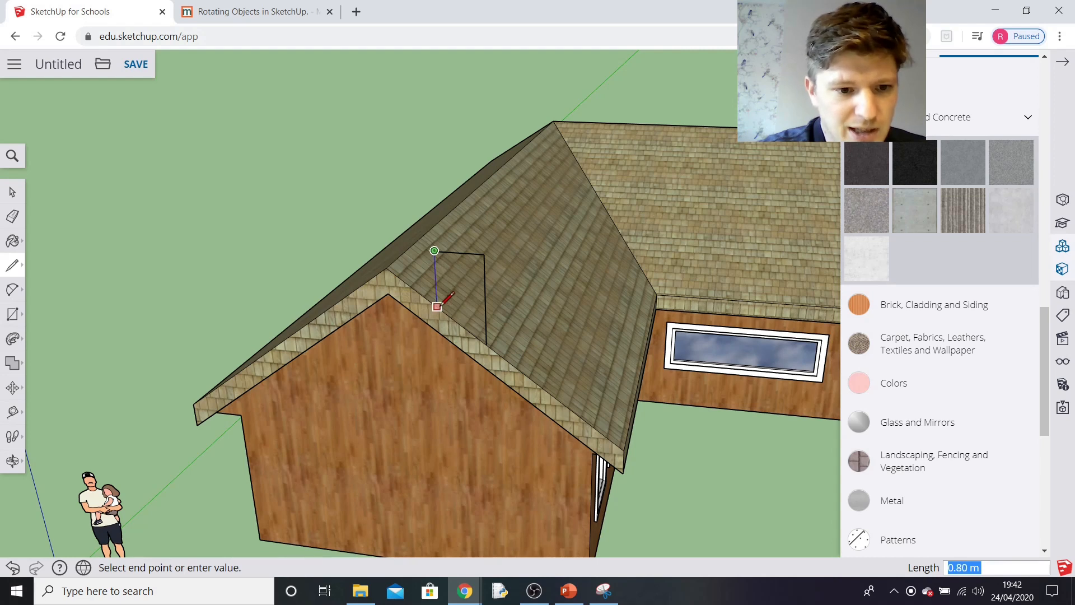
{"action": "left_click", "coordinate": [437, 306]}
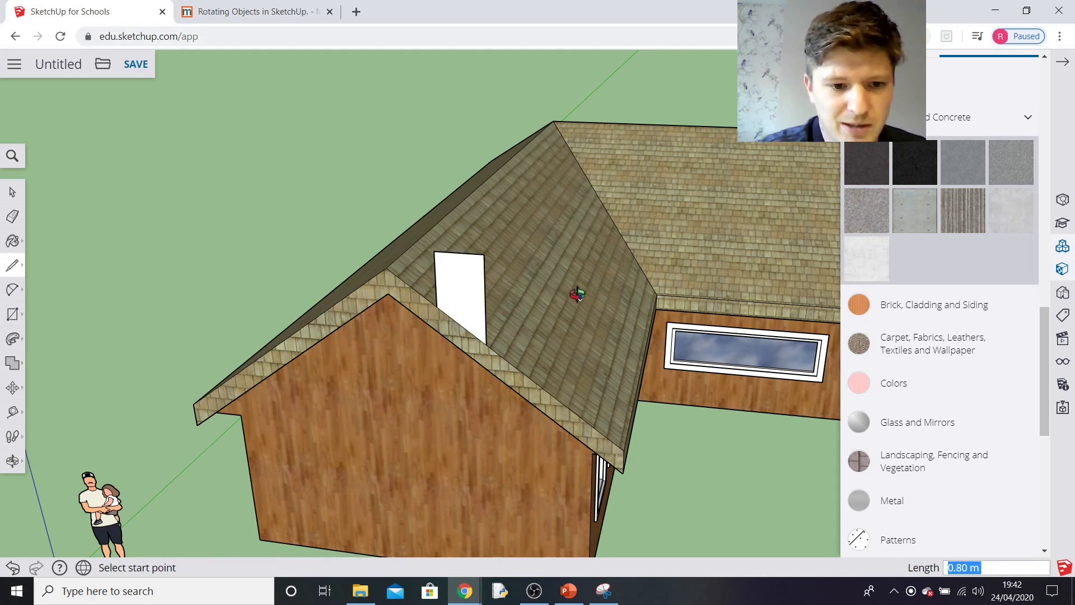
- Extrude the chimney face about 2.29 m along the roof, and push its gable-side face back about 1.57 m
{"action": "middle_click_drag", "start_coordinate": [577, 293], "coordinate": [529, 313]}
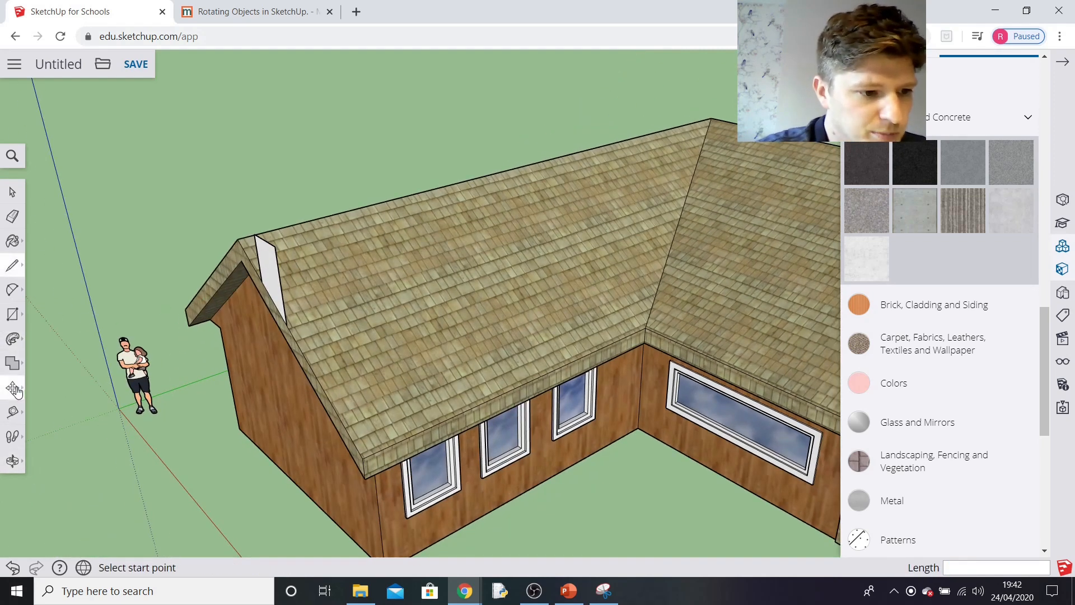
{"action": "left_click", "coordinate": [12, 339]}
{"action": "left_click_drag", "start_coordinate": [268, 277], "coordinate": [398, 251]}
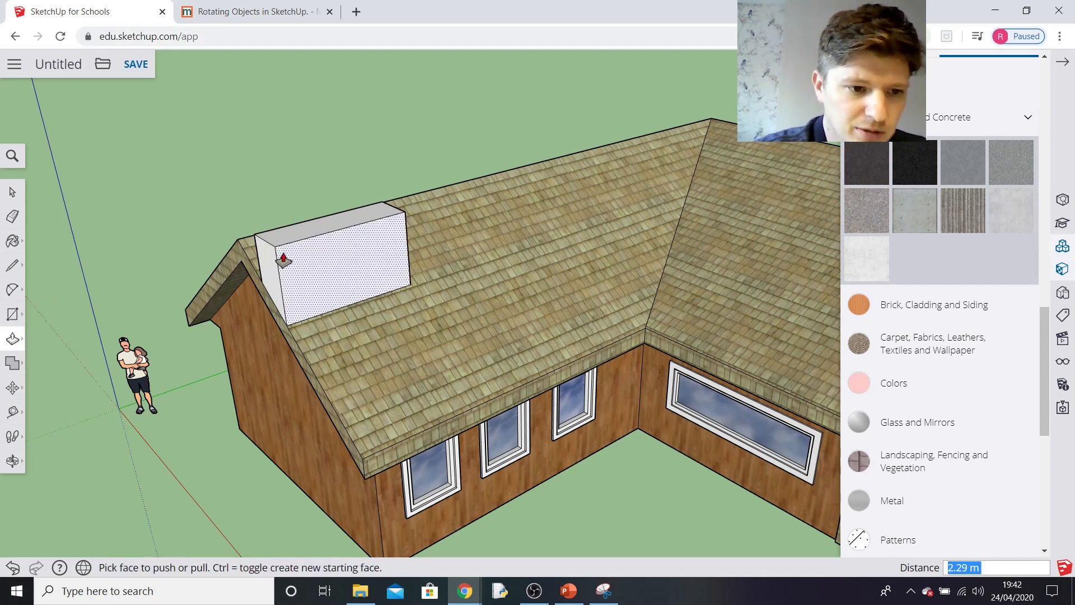
{"action": "left_click_drag", "start_coordinate": [266, 266], "coordinate": [358, 247]}
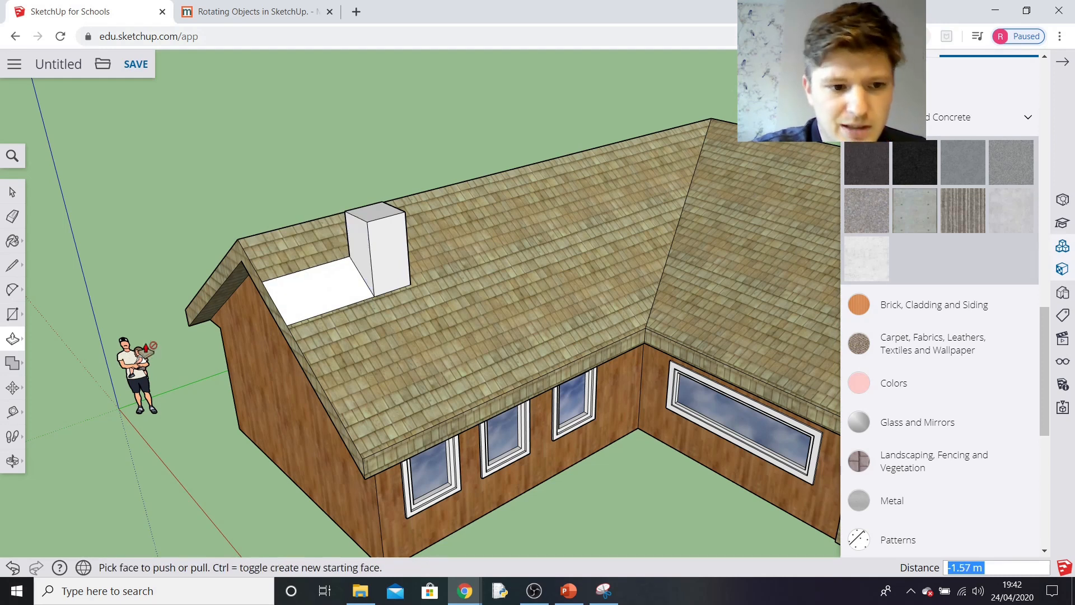
- Try to delete the white face left on the roof between the chimney and the gable edge, and undo it
{"action": "left_click", "coordinate": [12, 192]}
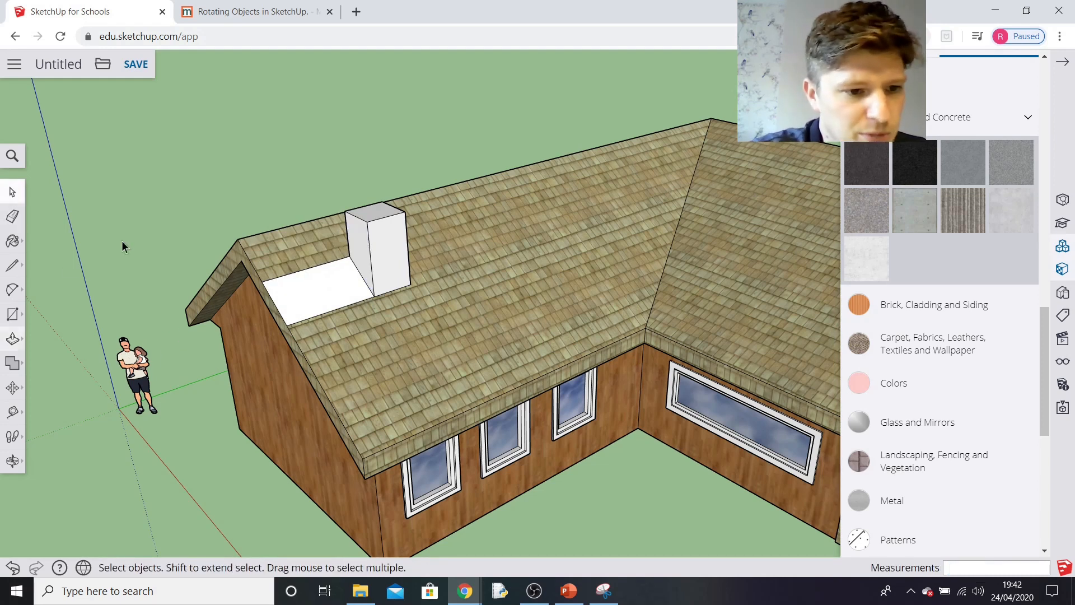
{"action": "left_click", "coordinate": [321, 312]}
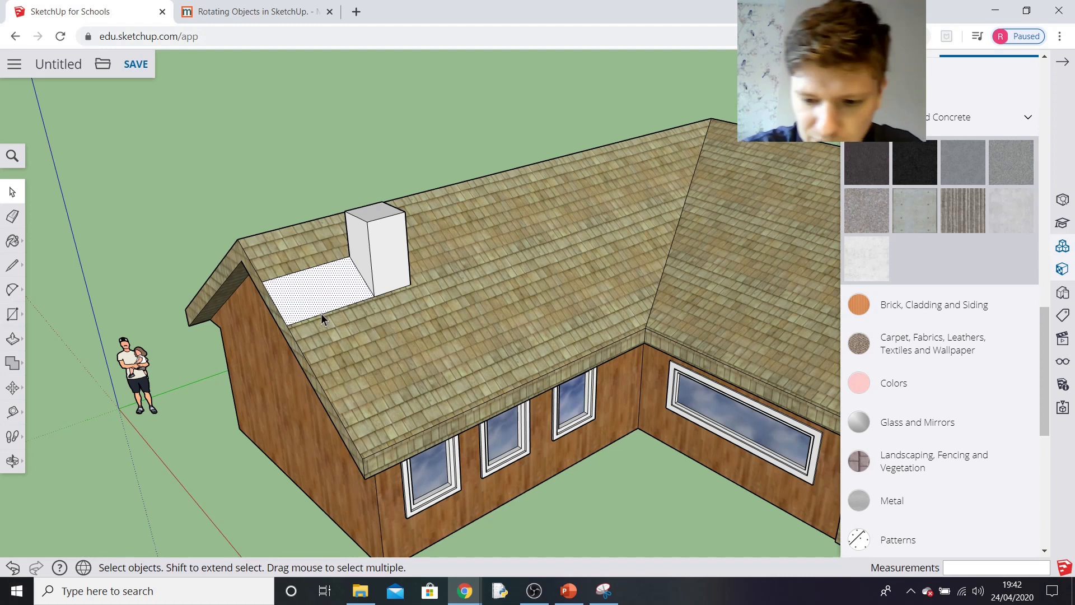
{"action": "key", "text": "Delete"}
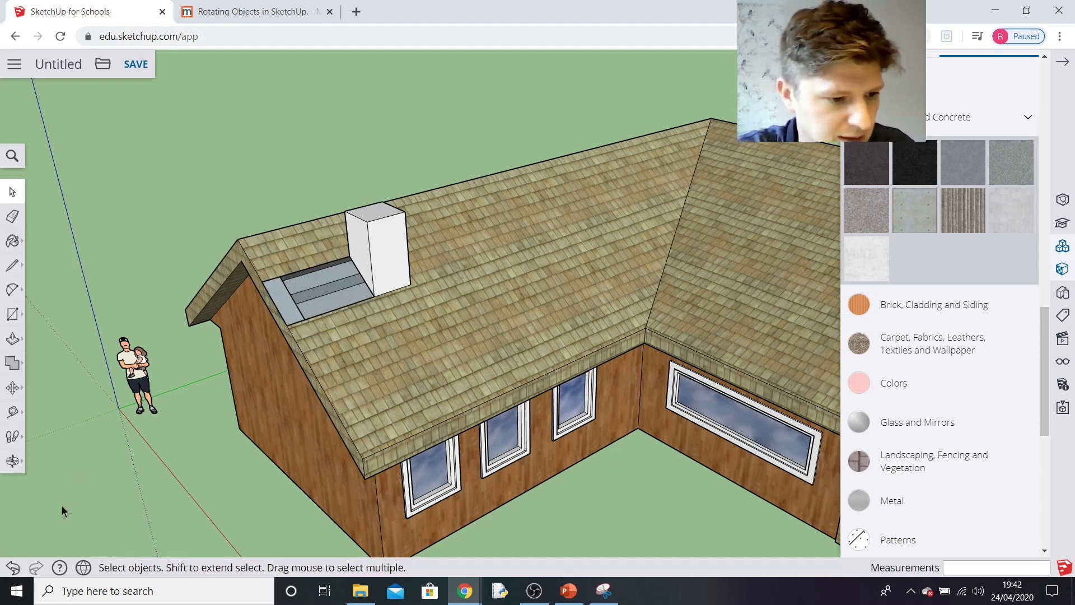
{"action": "left_click", "coordinate": [12, 567]}
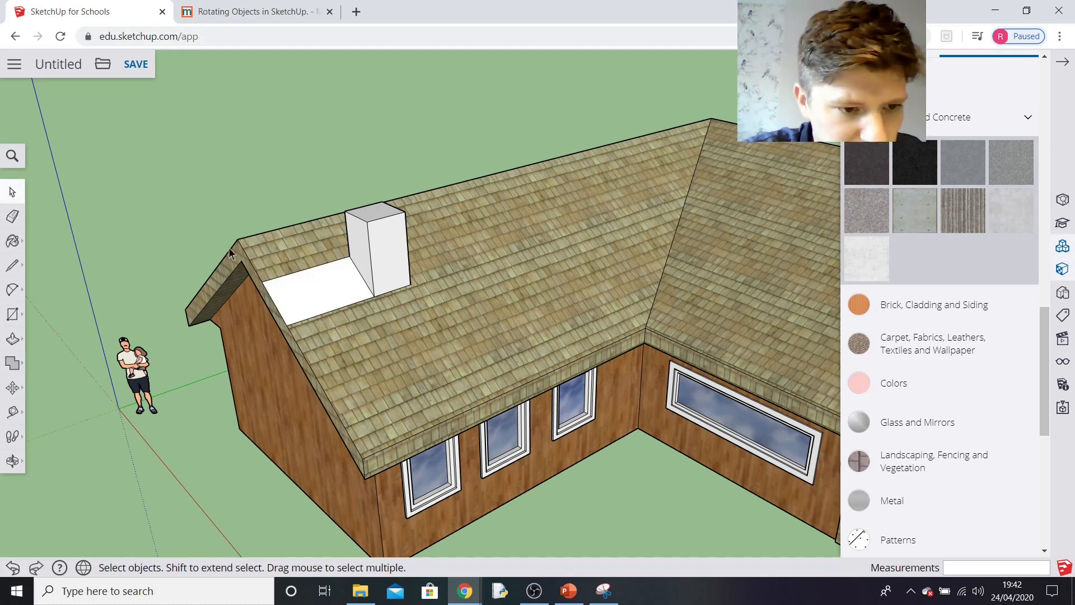
- Delete the two long edges bordering the white patch beside the chimney to merge it into the roof slope
{"action": "left_click", "coordinate": [300, 268]}
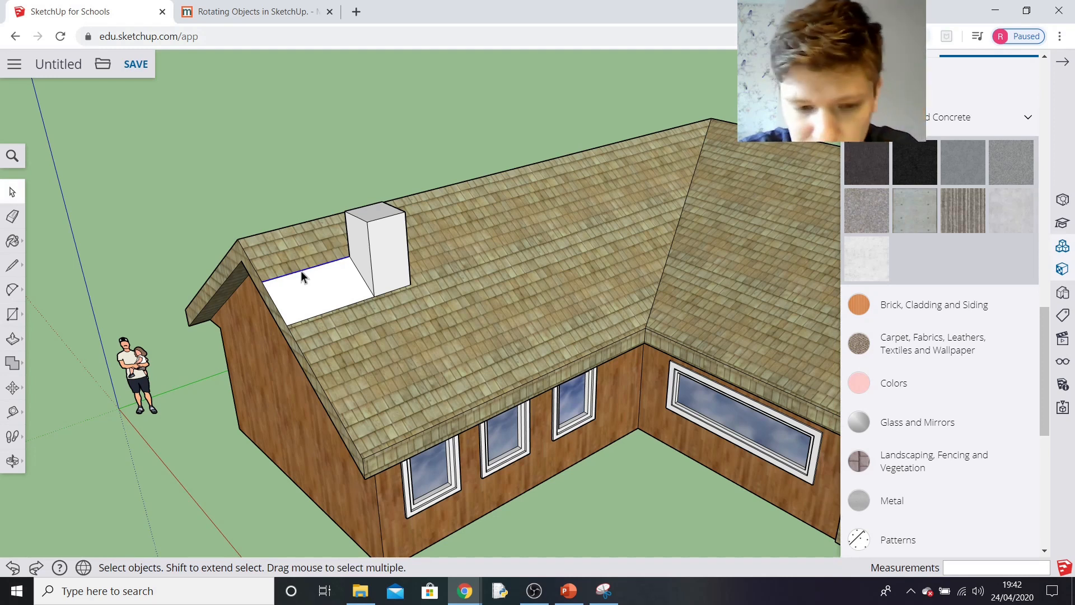
{"action": "key", "text": "Delete"}
{"action": "left_click", "coordinate": [311, 317]}
{"action": "key", "text": "Delete"}
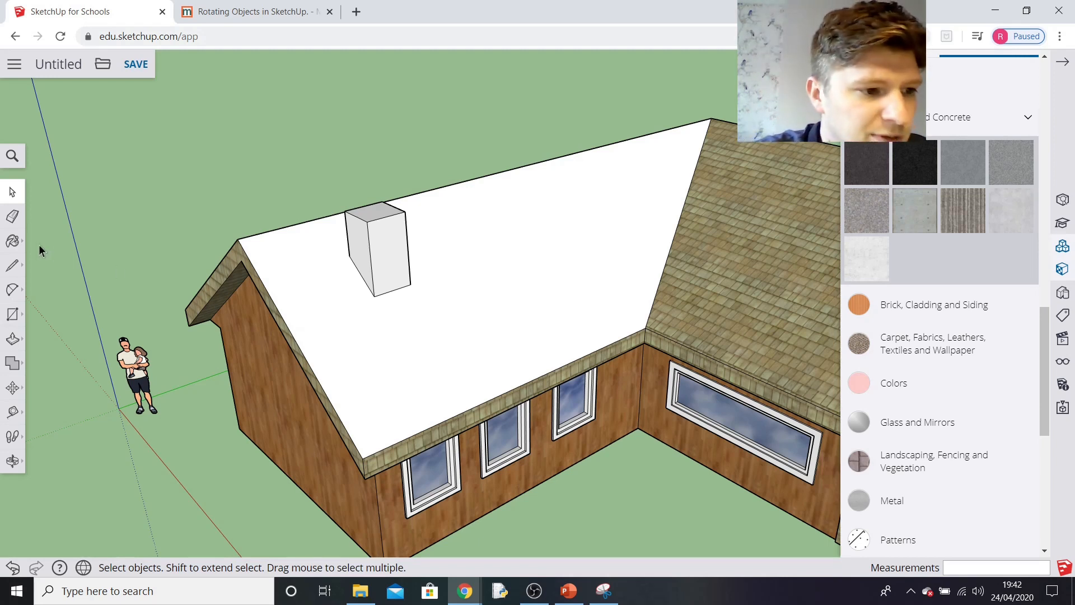
- Sample the wooden shingle material from the neighbouring roof slope and paint the white roof slope around the chimney with it
{"action": "left_click", "coordinate": [18, 243]}
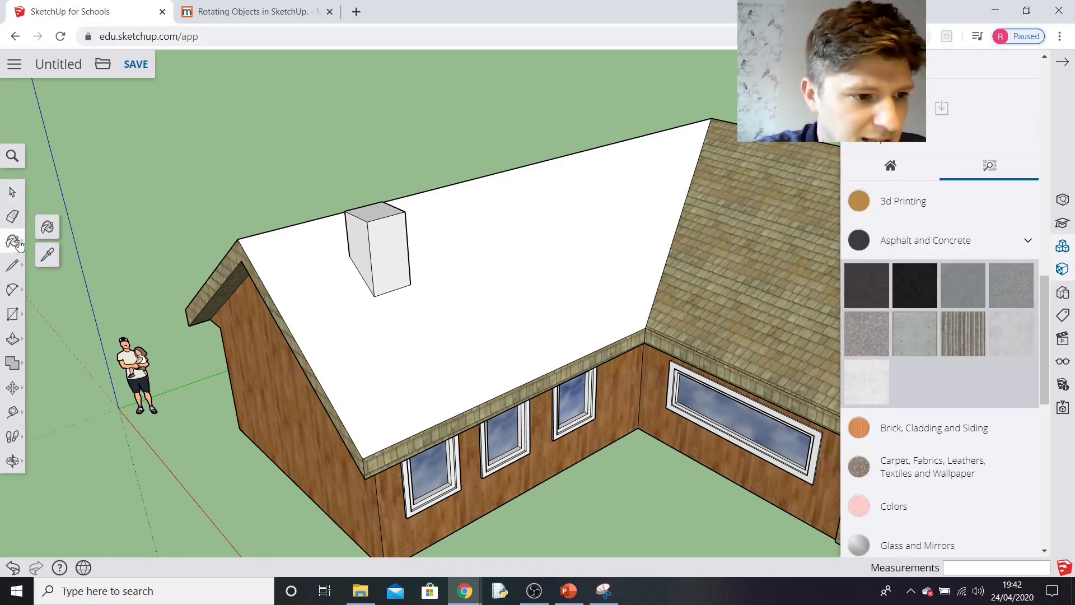
{"action": "left_click", "coordinate": [48, 256]}
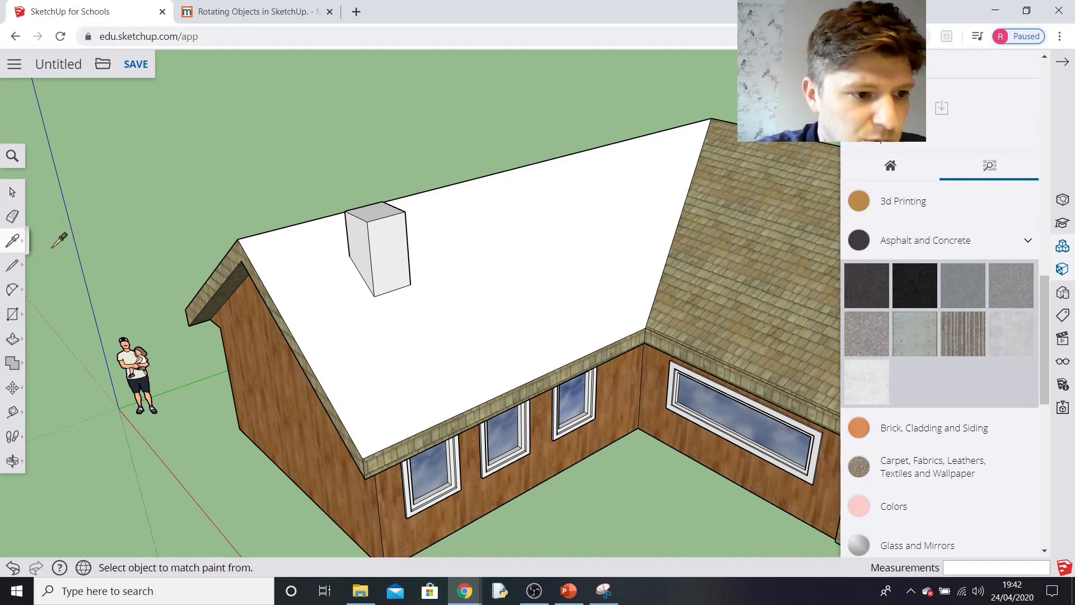
{"action": "left_click", "coordinate": [703, 249]}
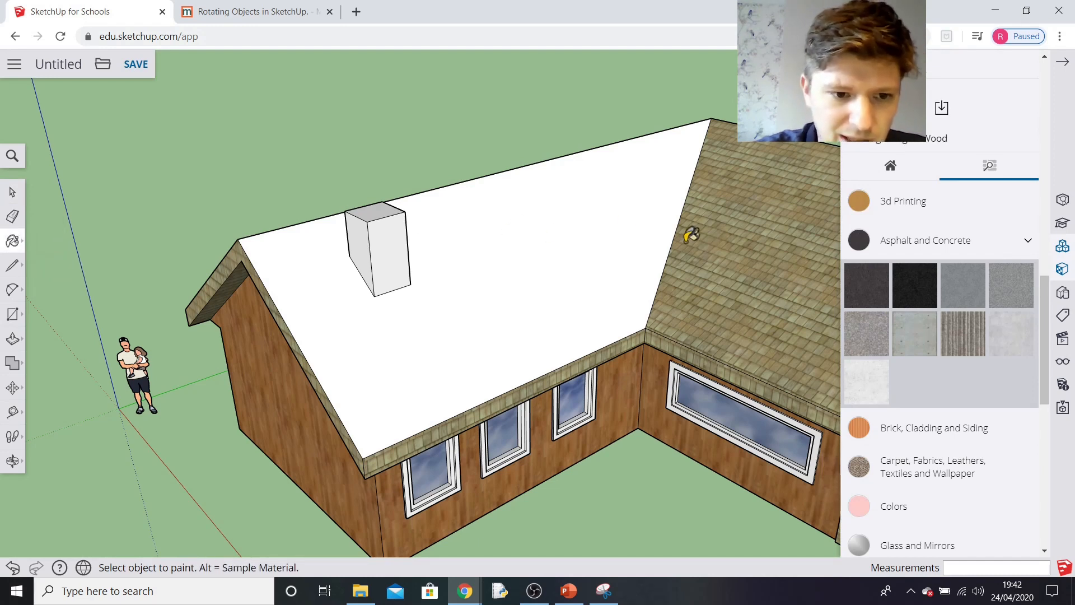
{"action": "left_click", "coordinate": [542, 231]}
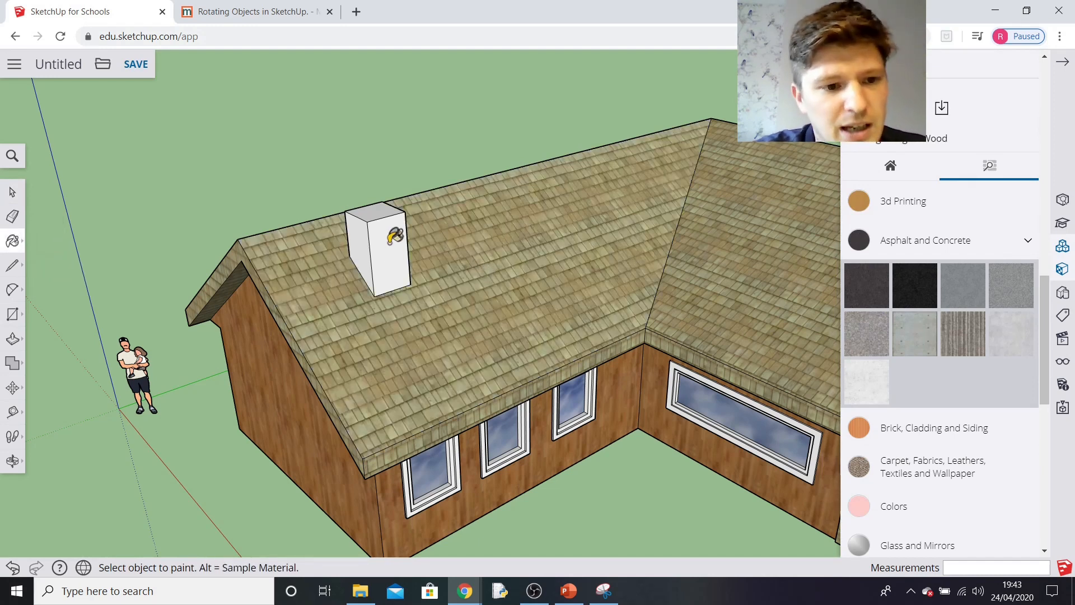
- Offset the outline of the chimney's top face inward to form a narrow rim
{"action": "scroll", "coordinate": [392, 229], "scroll_direction": "up", "scroll_amount": 1}
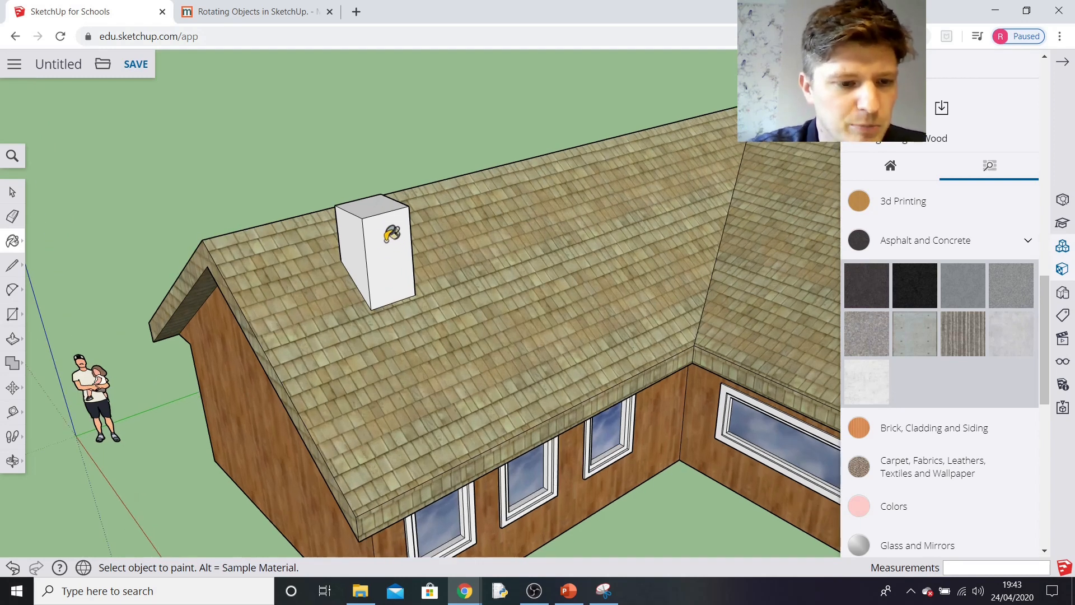
{"action": "middle_click_drag", "start_coordinate": [393, 231], "coordinate": [406, 334]}
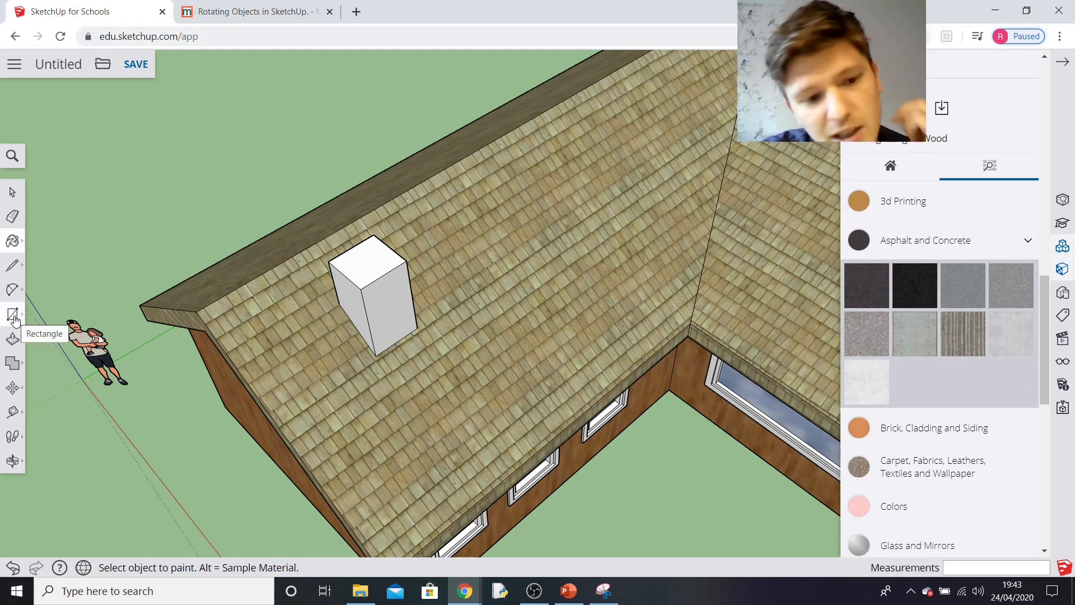
{"action": "left_click", "coordinate": [20, 347]}
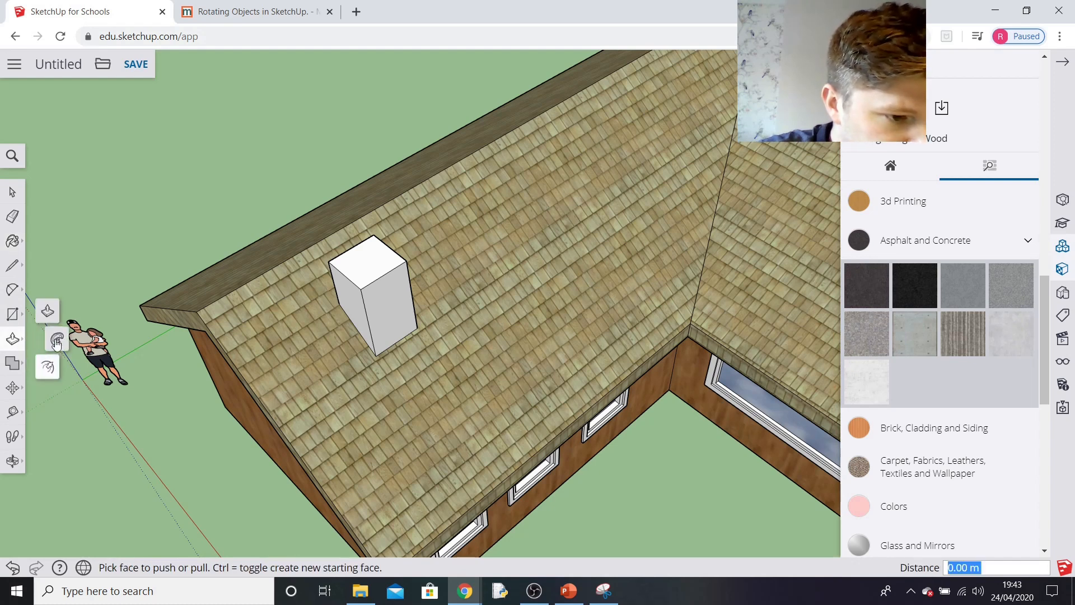
{"action": "left_click", "coordinate": [48, 366]}
{"action": "left_click", "coordinate": [371, 269]}
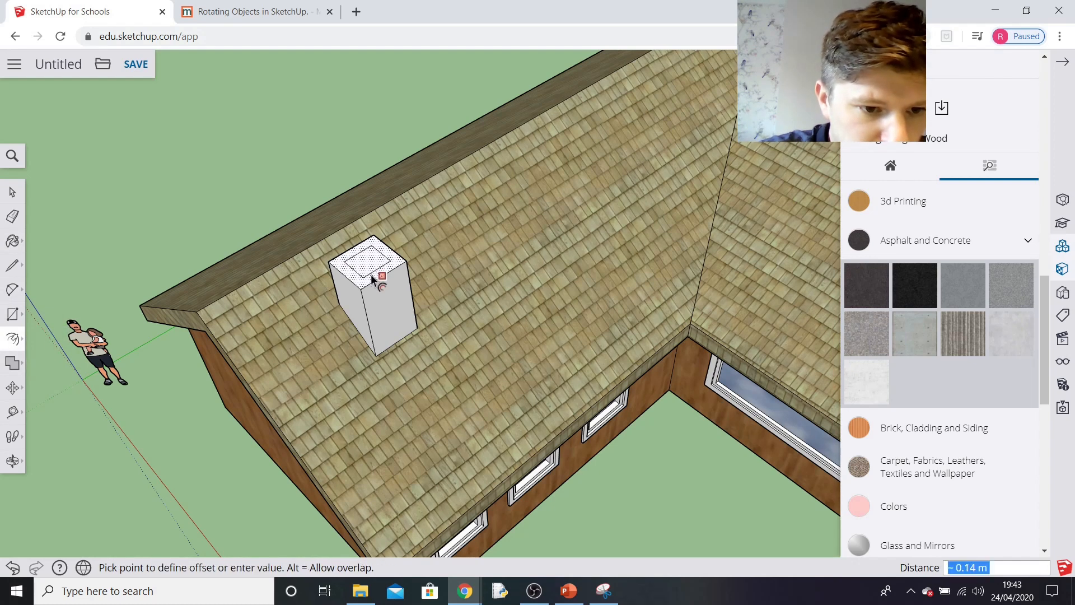
{"action": "left_click", "coordinate": [372, 276]}
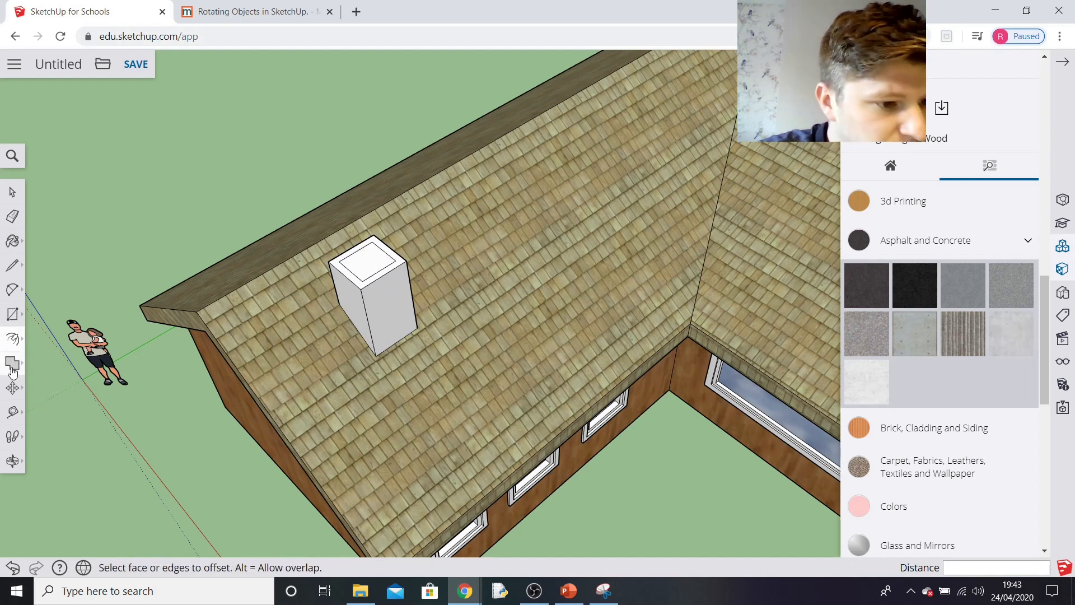
- Push the chimney's inner top face down 1.50 m to hollow out the flue
{"action": "left_click", "coordinate": [19, 338]}
{"action": "left_click", "coordinate": [48, 312]}
{"action": "left_click", "coordinate": [362, 267]}
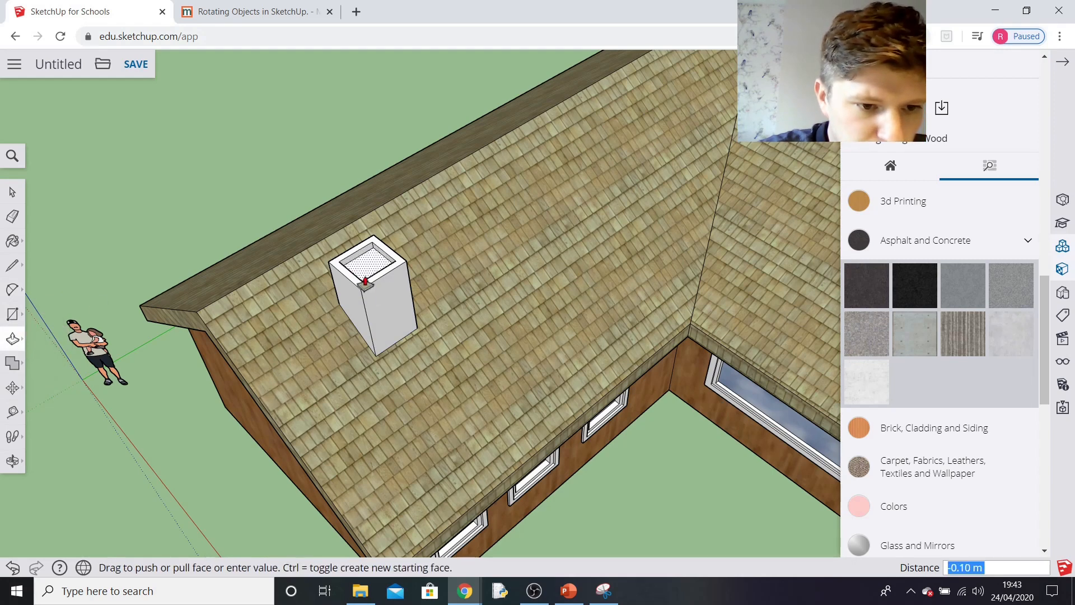
{"action": "left_click", "coordinate": [380, 341]}
{"action": "middle_click_drag", "start_coordinate": [452, 350], "coordinate": [463, 291]}
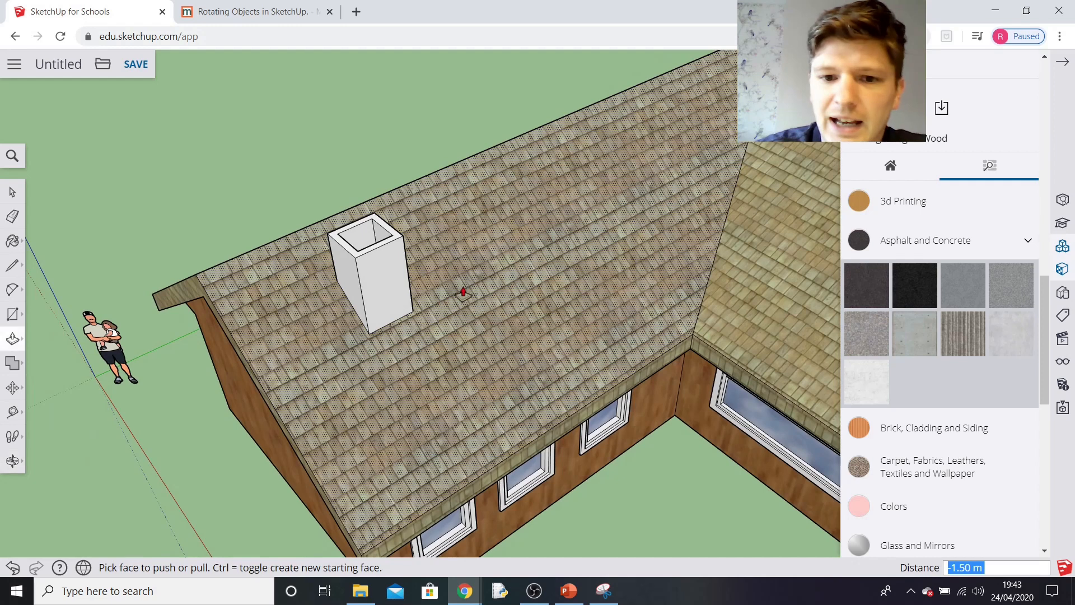
- Paint the chimney's visible outer sides and top rim with the dark brown brick from the Brick, Cladding and Siding materials
{"action": "left_click", "coordinate": [12, 241]}
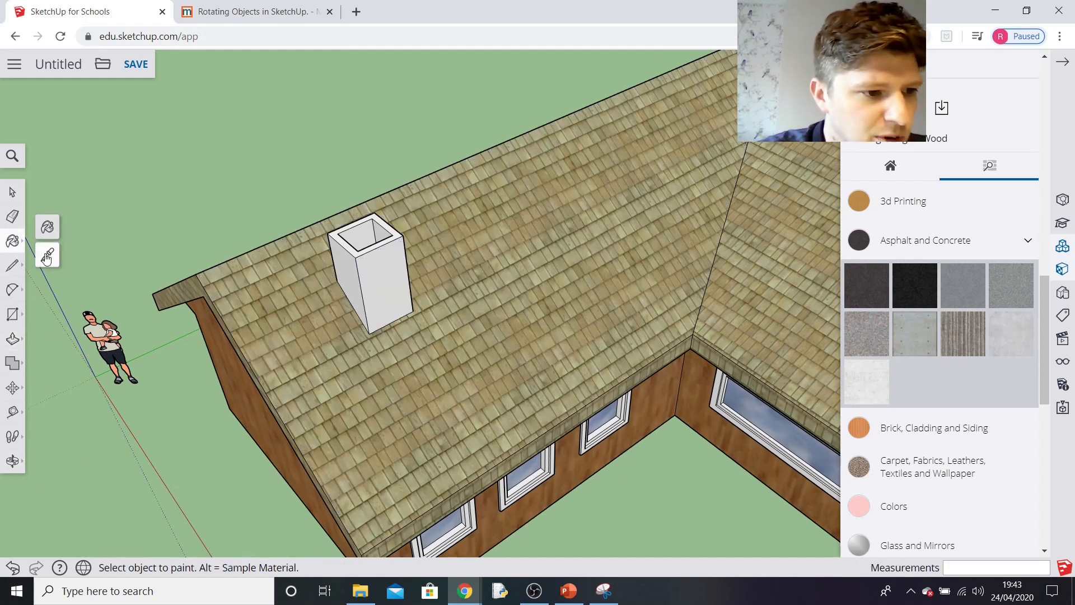
{"action": "left_click", "coordinate": [48, 225]}
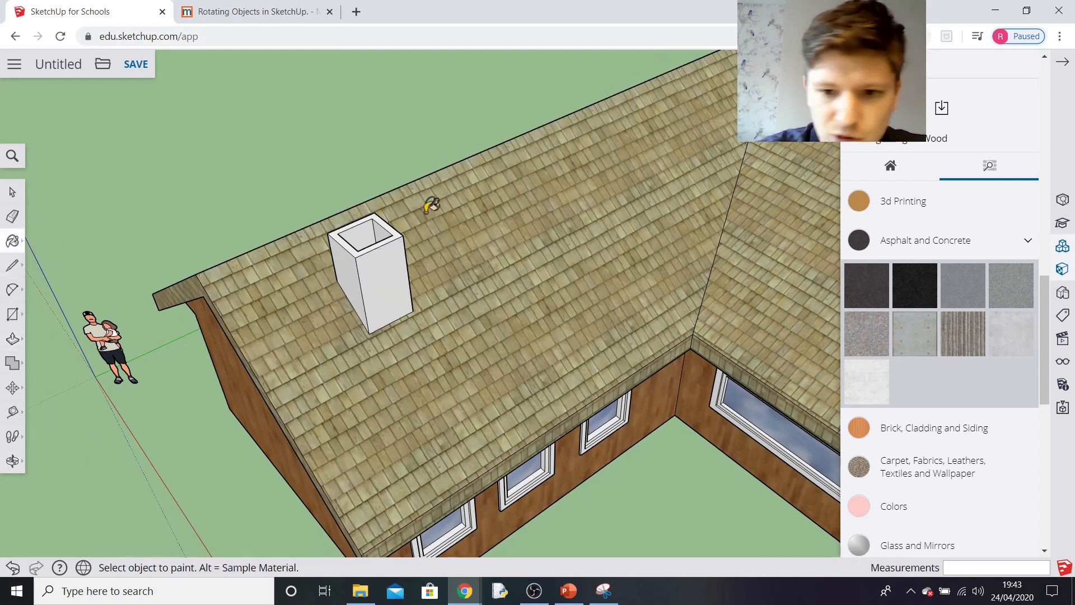
{"action": "left_click", "coordinate": [1029, 242]}
{"action": "scroll", "coordinate": [935, 350], "scroll_direction": "down", "scroll_amount": 4}
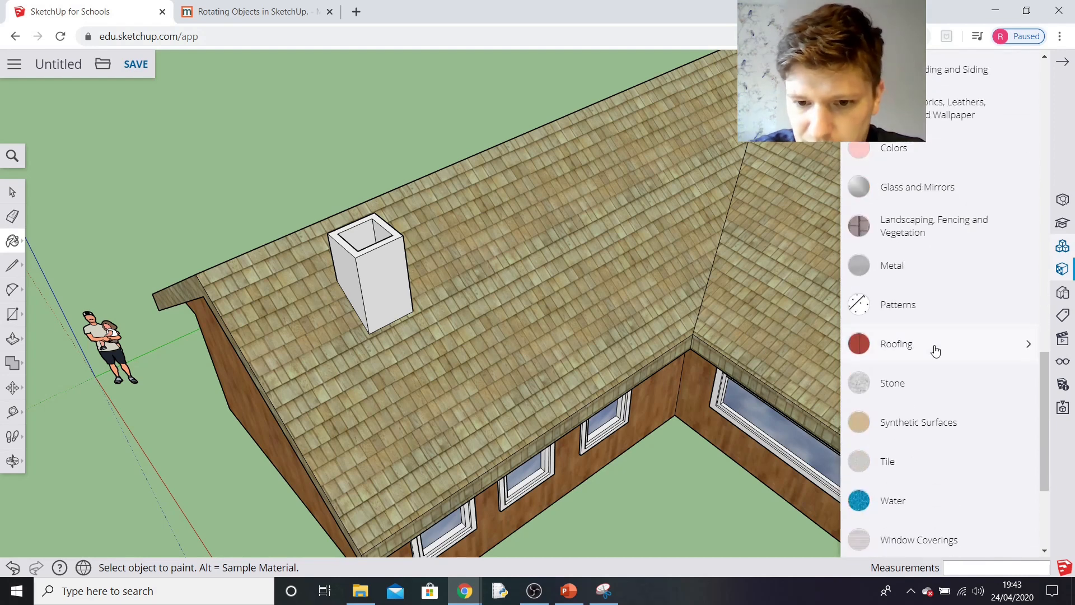
{"action": "scroll", "coordinate": [933, 252], "scroll_direction": "up", "scroll_amount": 2}
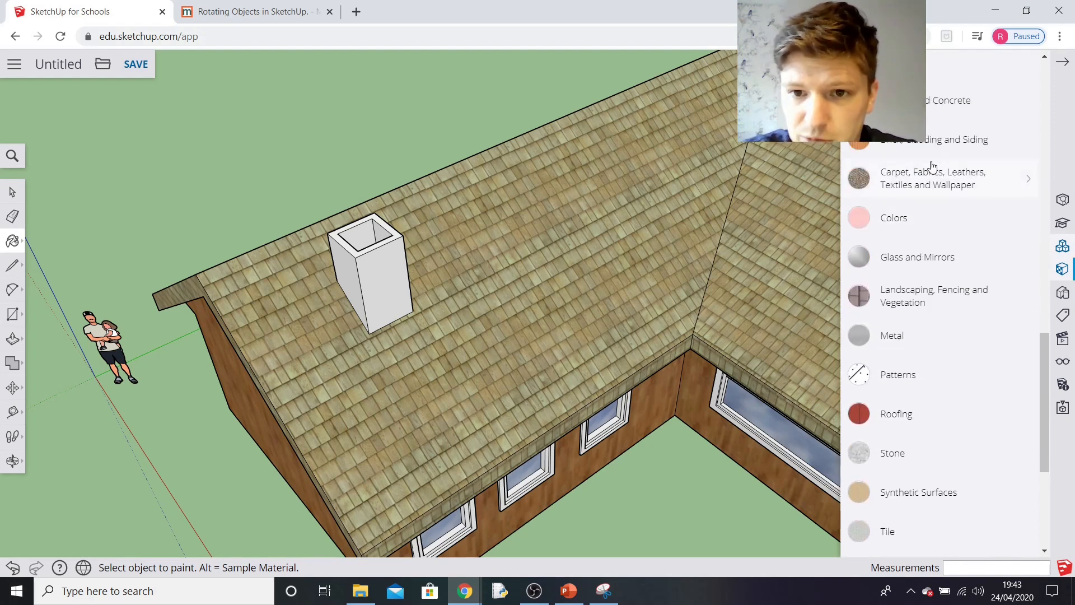
{"action": "left_click", "coordinate": [938, 141]}
{"action": "left_click", "coordinate": [924, 224]}
{"action": "left_click", "coordinate": [384, 271]}
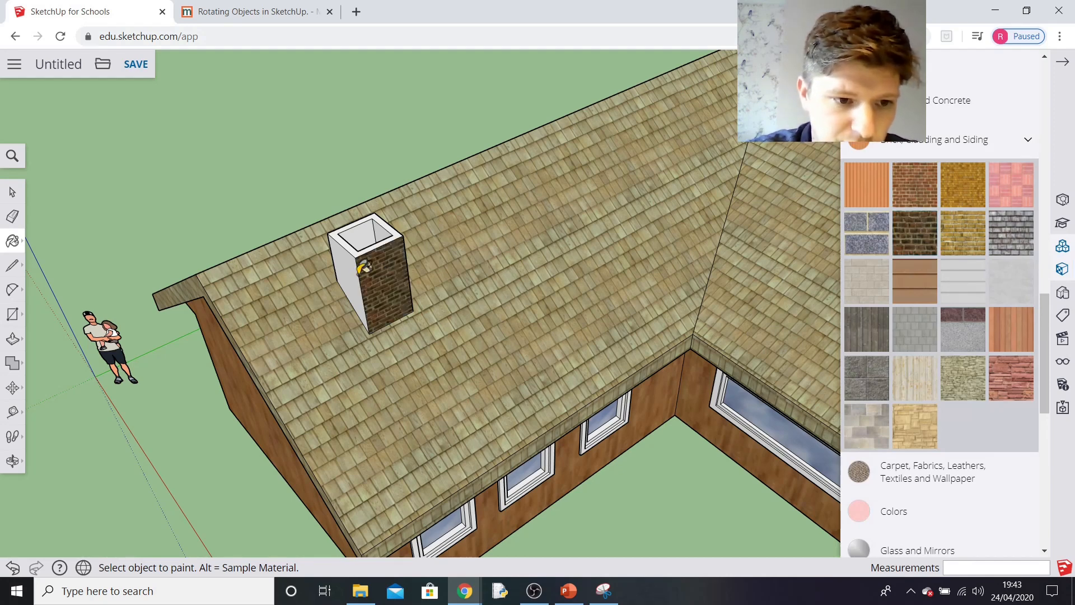
{"action": "left_click", "coordinate": [353, 273]}
{"action": "left_click", "coordinate": [395, 238]}
- Paint the flue's inner walls and the chimney's remaining unpainted faces with the same dark brick, and finish painting
{"action": "left_click", "coordinate": [362, 235]}
{"action": "left_click", "coordinate": [380, 230]}
{"action": "middle_click_drag", "start_coordinate": [380, 230], "coordinate": [279, 235]}
{"action": "left_click", "coordinate": [427, 180]}
{"action": "mouse_move", "coordinate": [401, 147]}
{"action": "middle_mouse_down"}
{"action": "mouse_move", "coordinate": [573, 253]}
{"action": "mouse_move", "coordinate": [314, 241]}
{"action": "middle_mouse_up"}
{"action": "left_click", "coordinate": [573, 253]}
{"action": "mouse_move", "coordinate": [713, 380]}
{"action": "middle_mouse_down", "text": "shift"}
{"action": "mouse_move", "coordinate": [564, 356]}
{"action": "mouse_move", "coordinate": [557, 404]}
{"action": "mouse_move", "coordinate": [539, 397]}
{"action": "middle_mouse_up", "text": "shift"}
{"action": "left_click", "coordinate": [12, 195]}
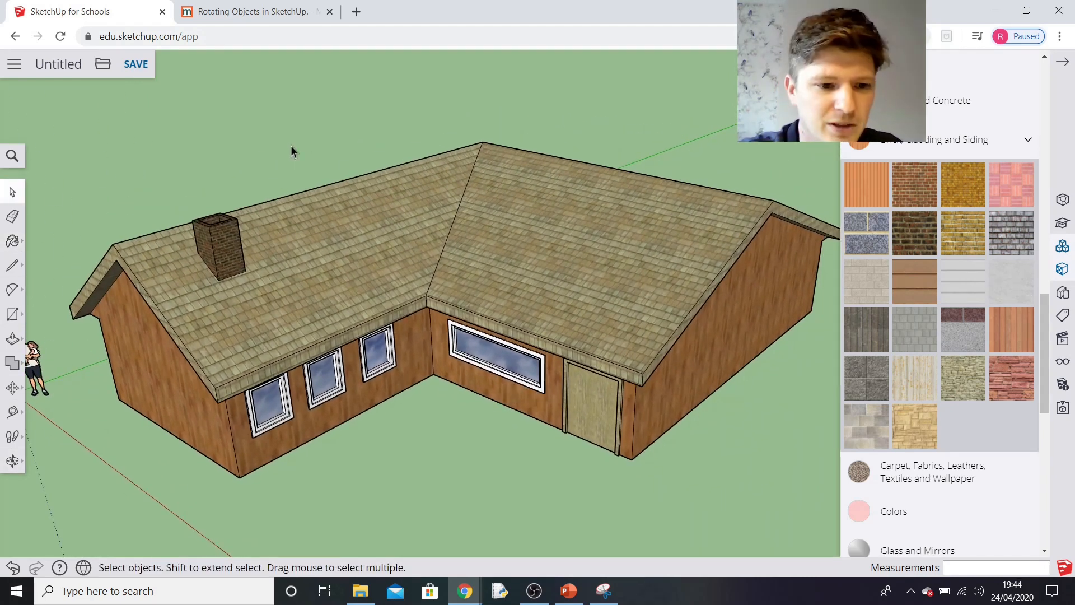
- Save the model to OneDrive under the name "House number 2"
{"action": "left_click", "coordinate": [136, 65]}
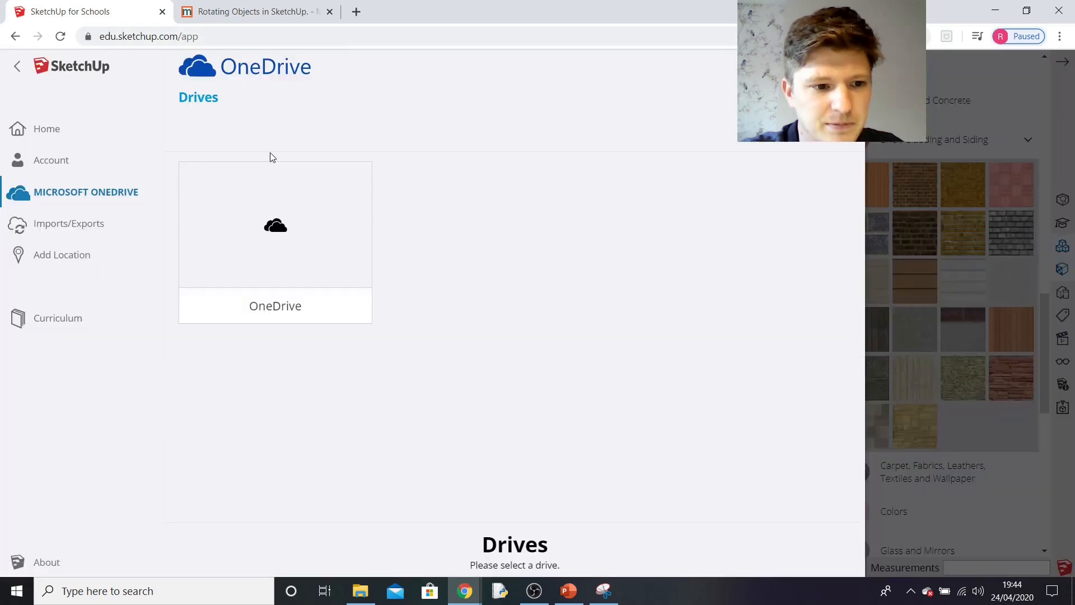
{"action": "left_click", "coordinate": [300, 300]}
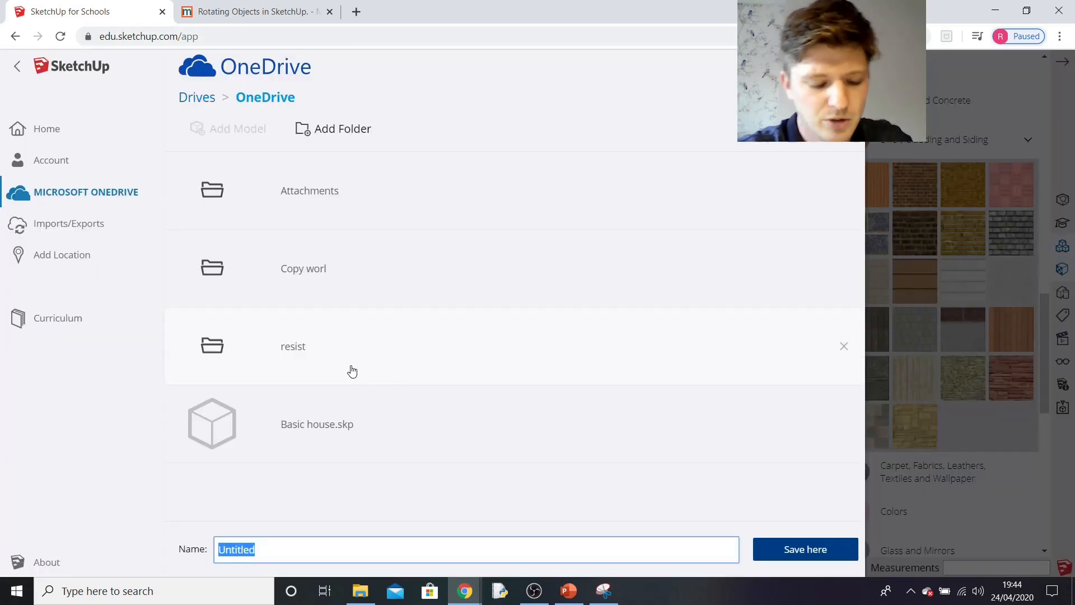
{"action": "type", "text": "H"}
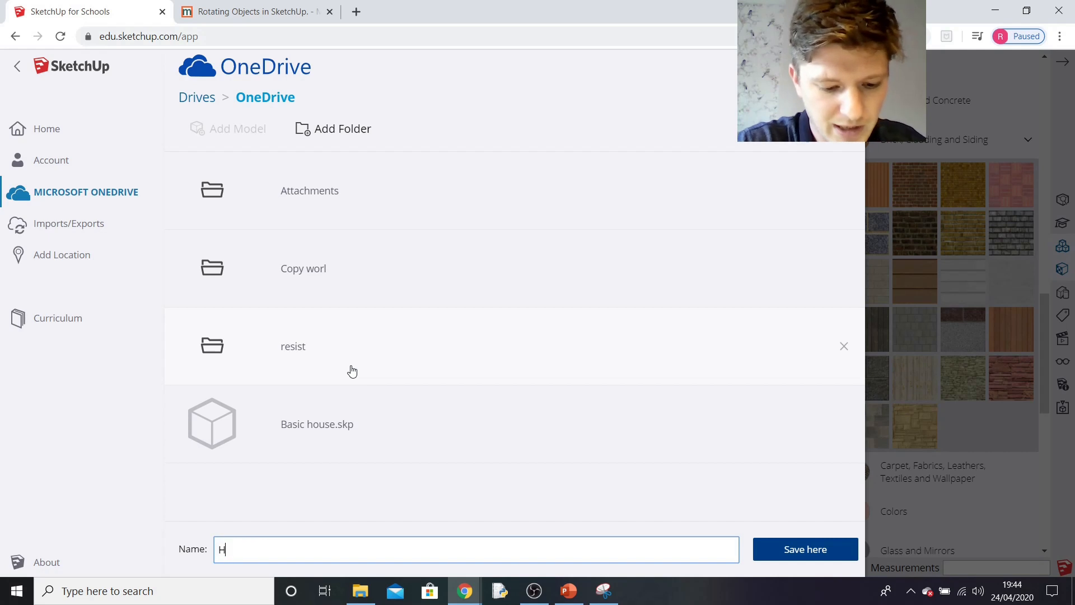
{"action": "type", "text": "ouse number 2"}
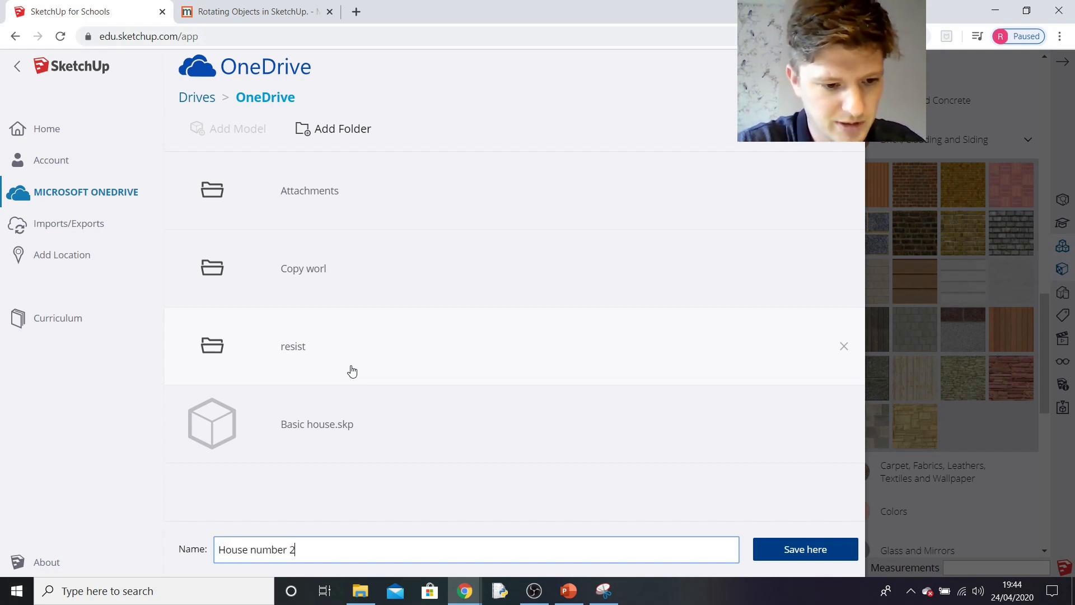
{"action": "left_click", "coordinate": [793, 553]}
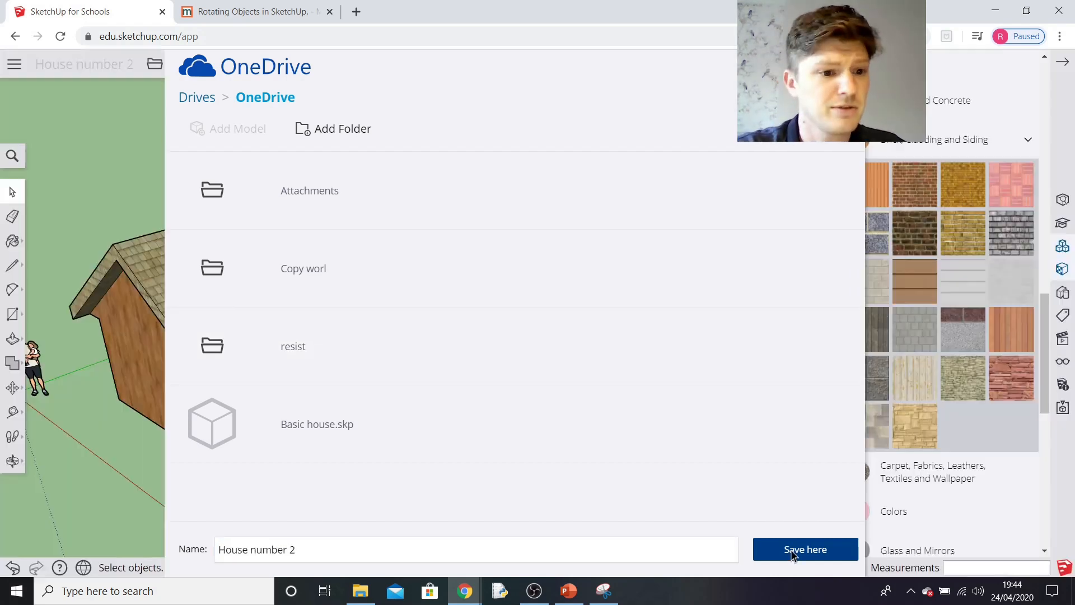